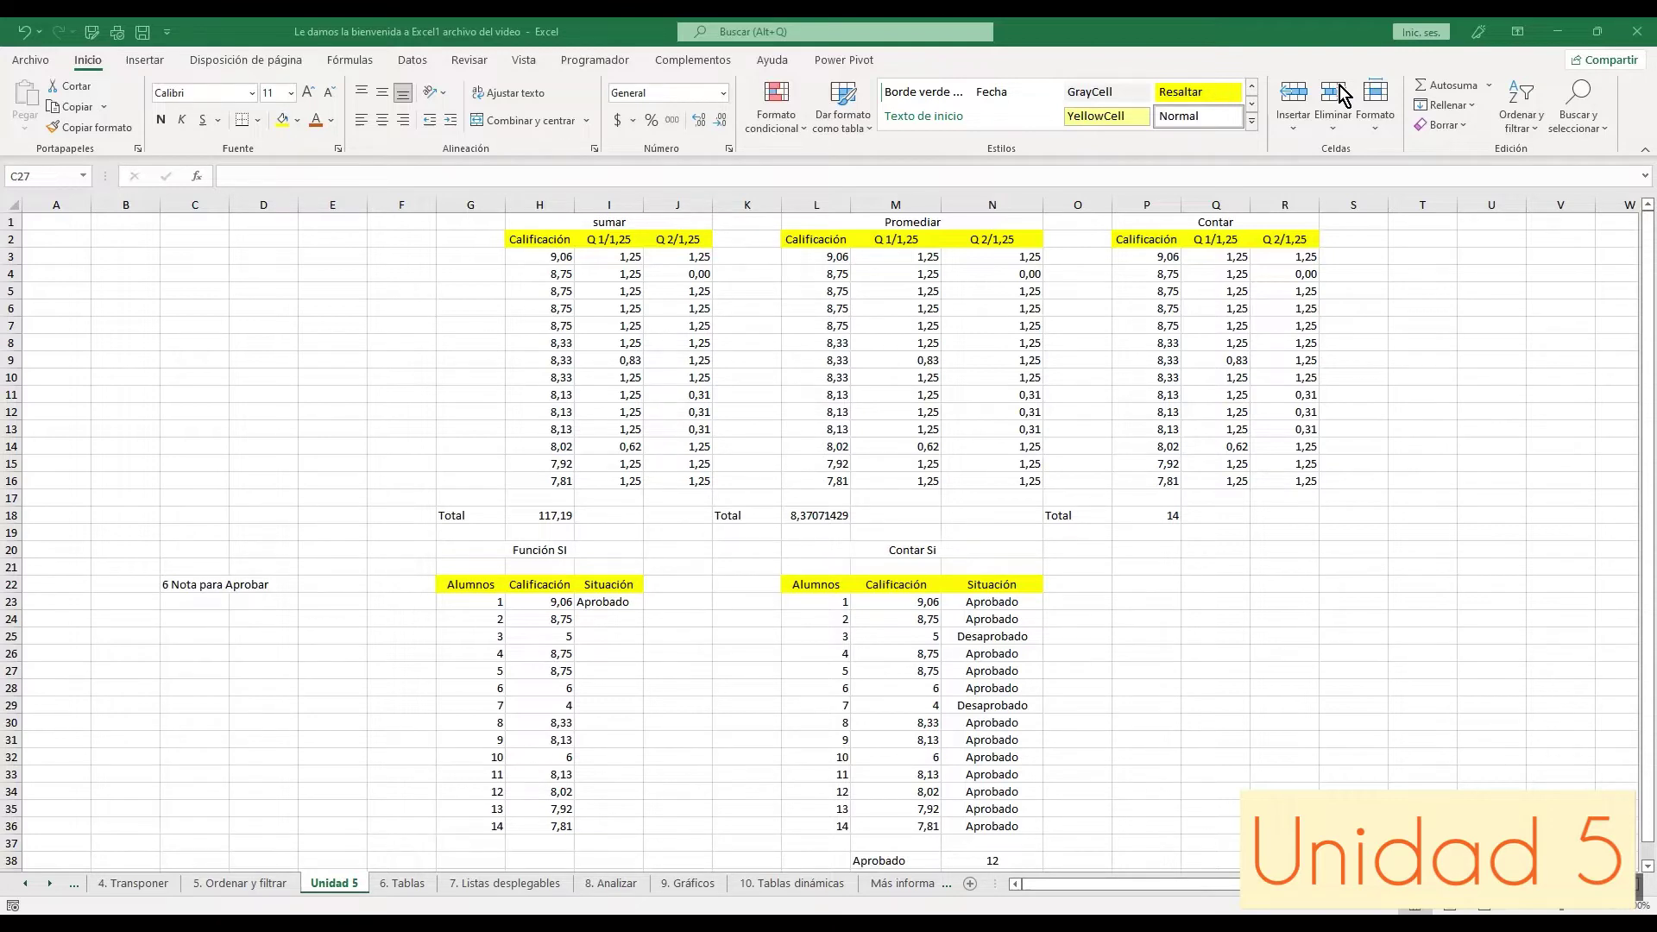
# Step: Re-enter the Calificación total in H18 of the sumar table as the formula =SUMA(H3:H16)
pyautogui.click(554, 516)
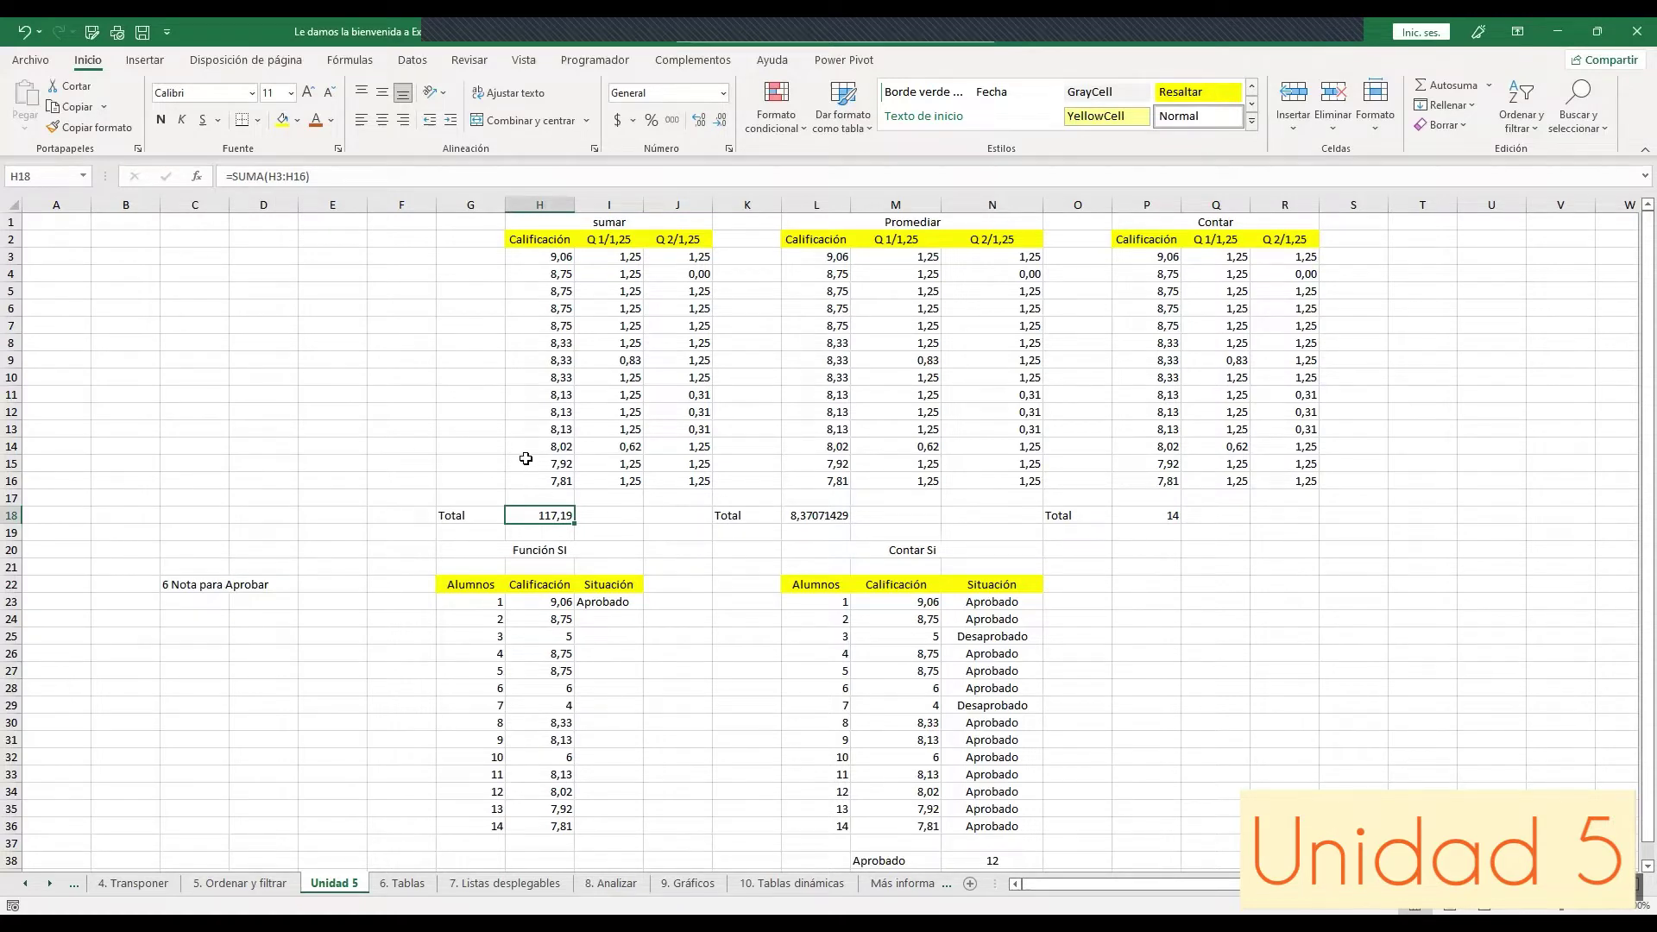
pyautogui.click(201, 176)
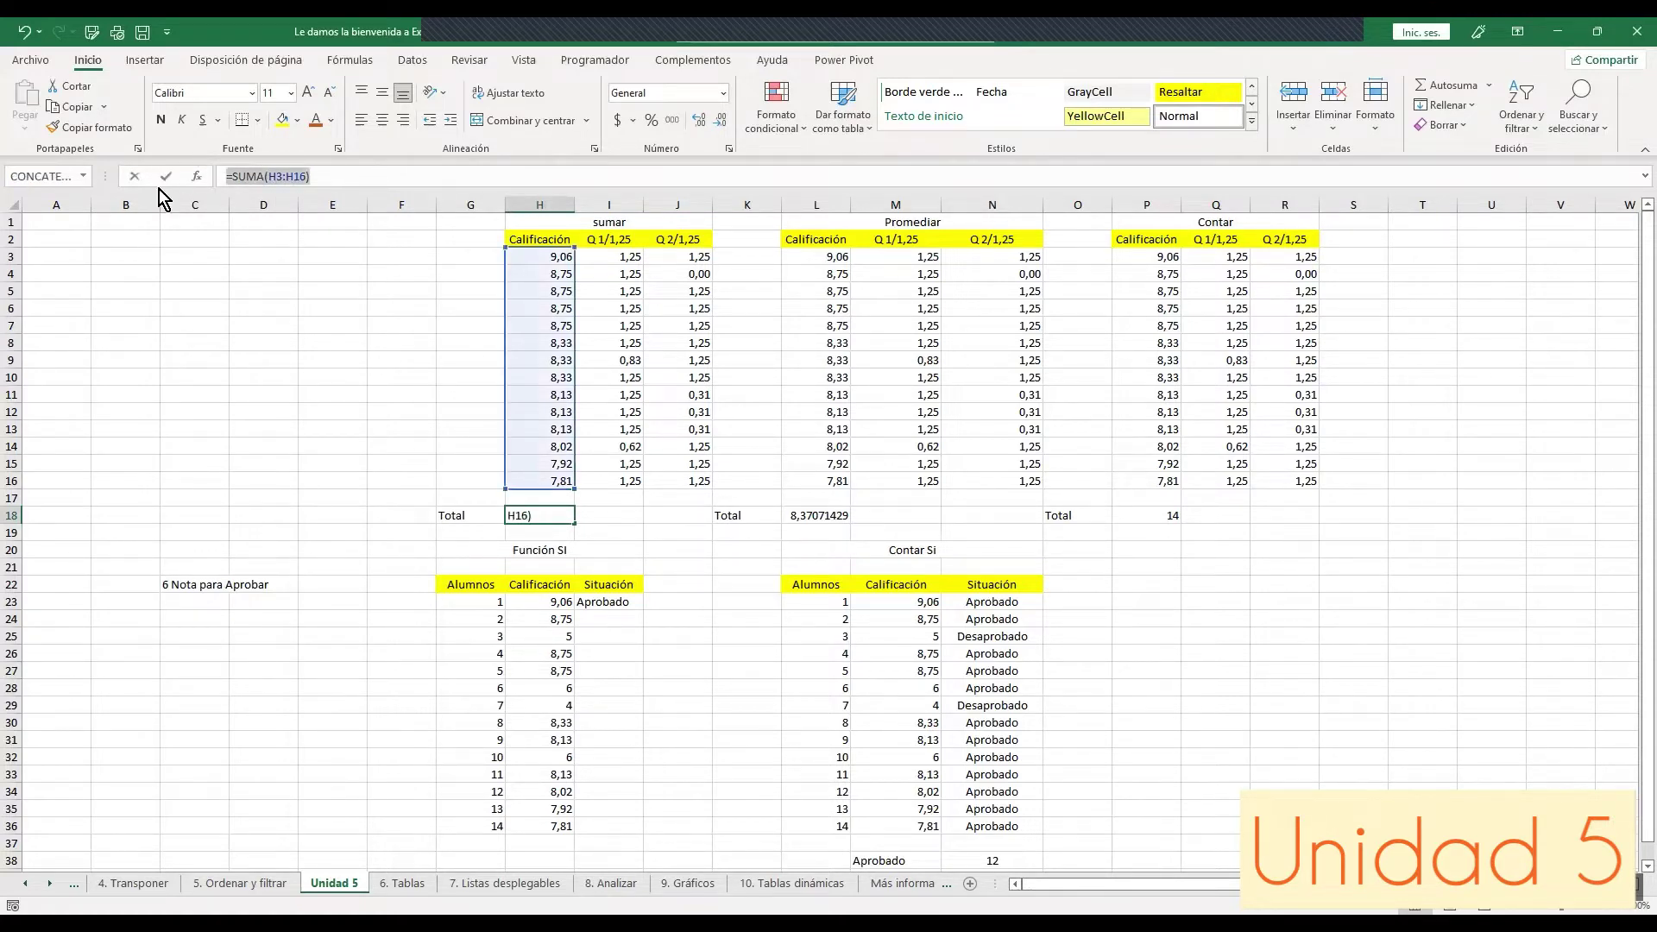
pyautogui.press('Escape')
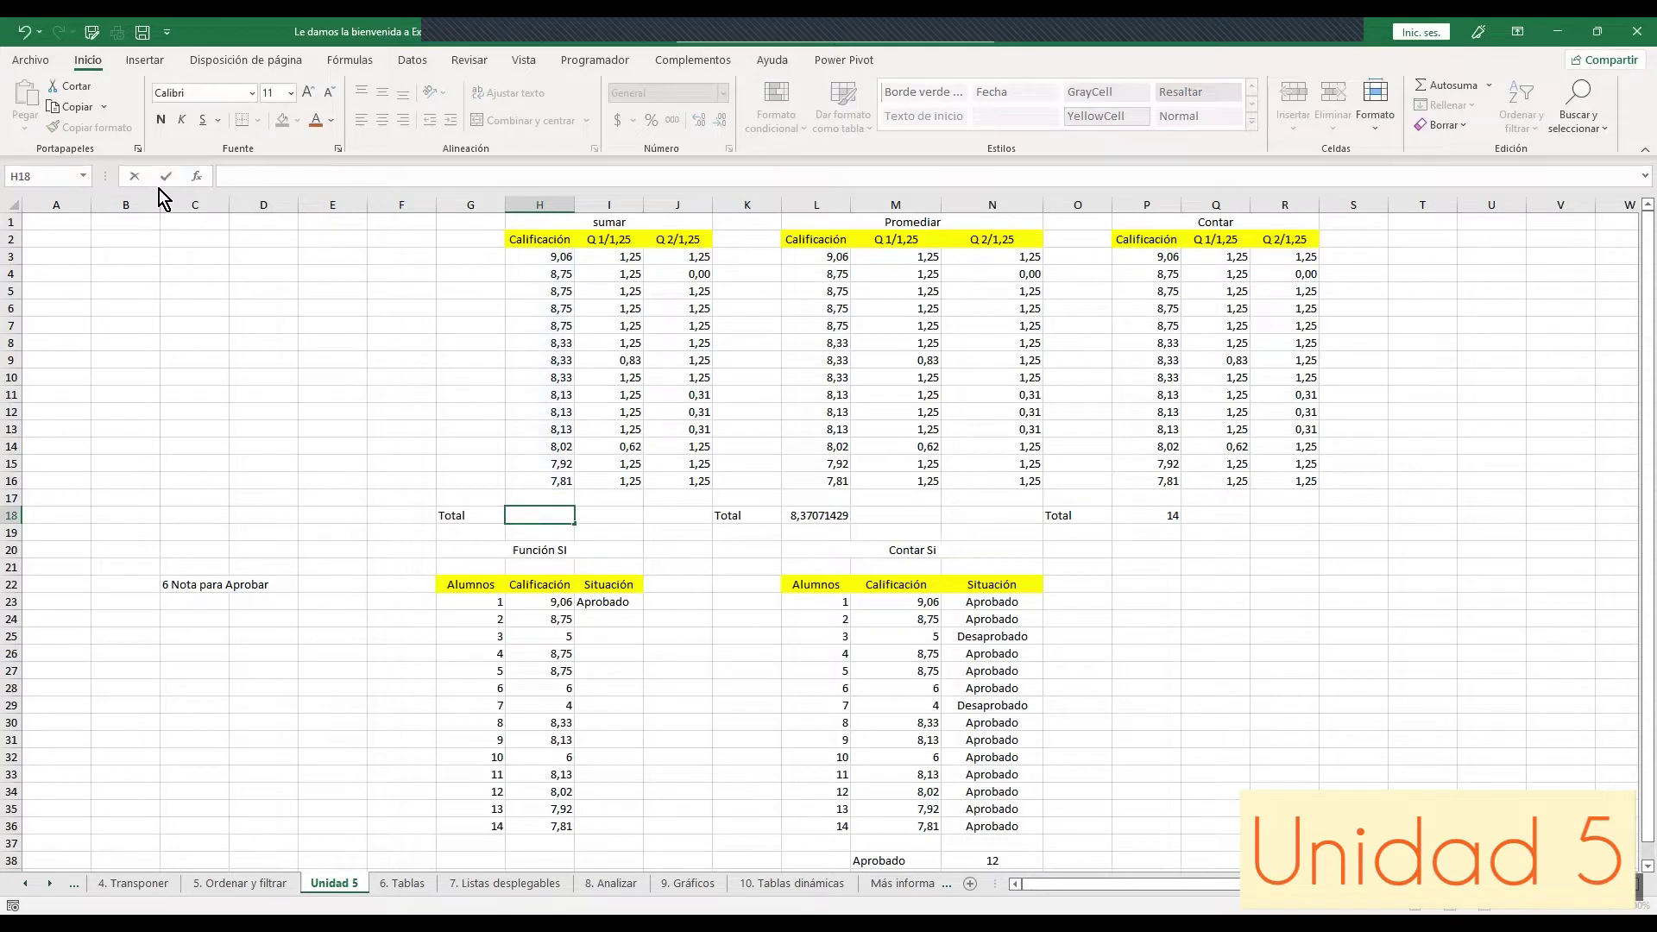
pyautogui.write('=')
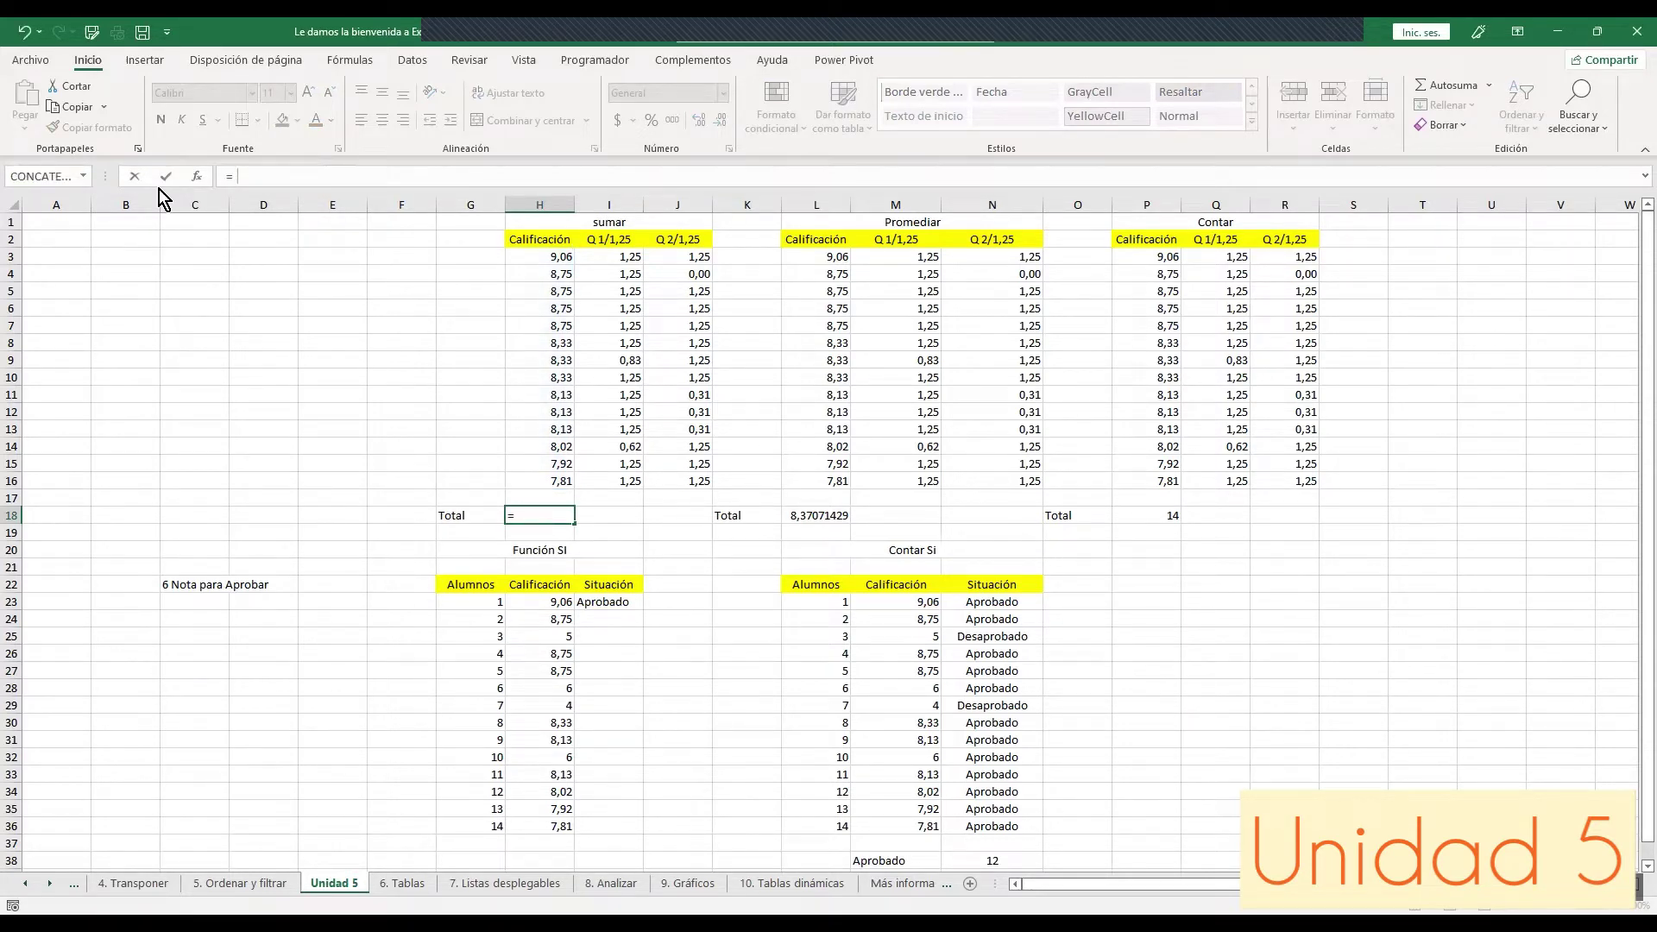
pyautogui.write('suma')
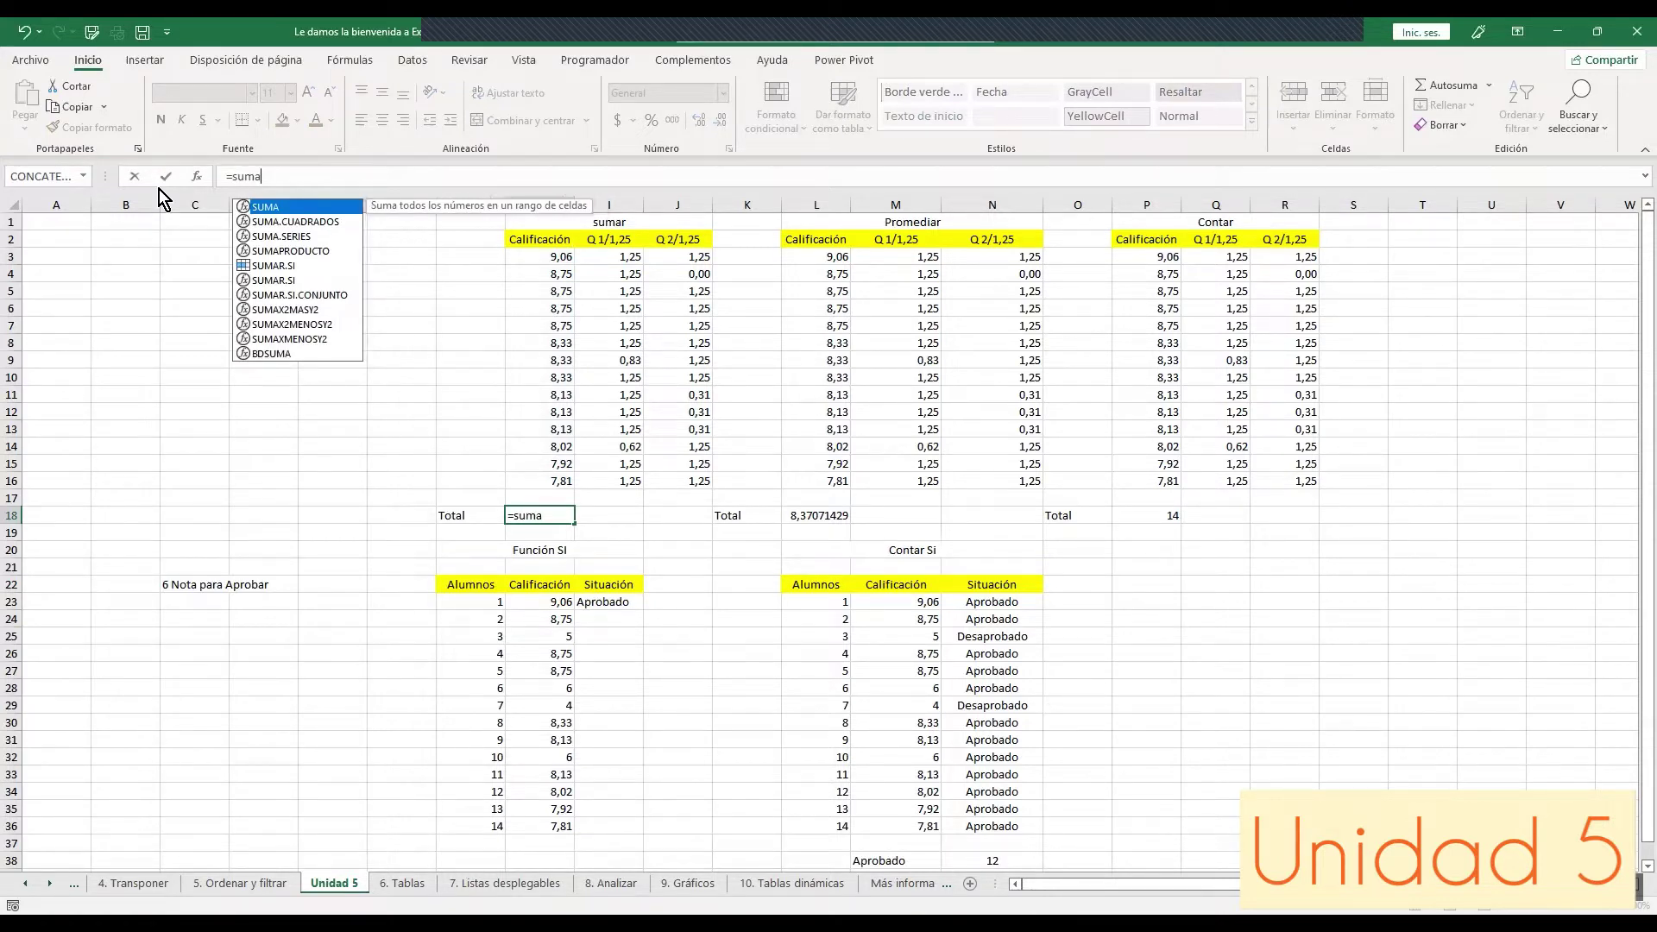
pyautogui.write('(')
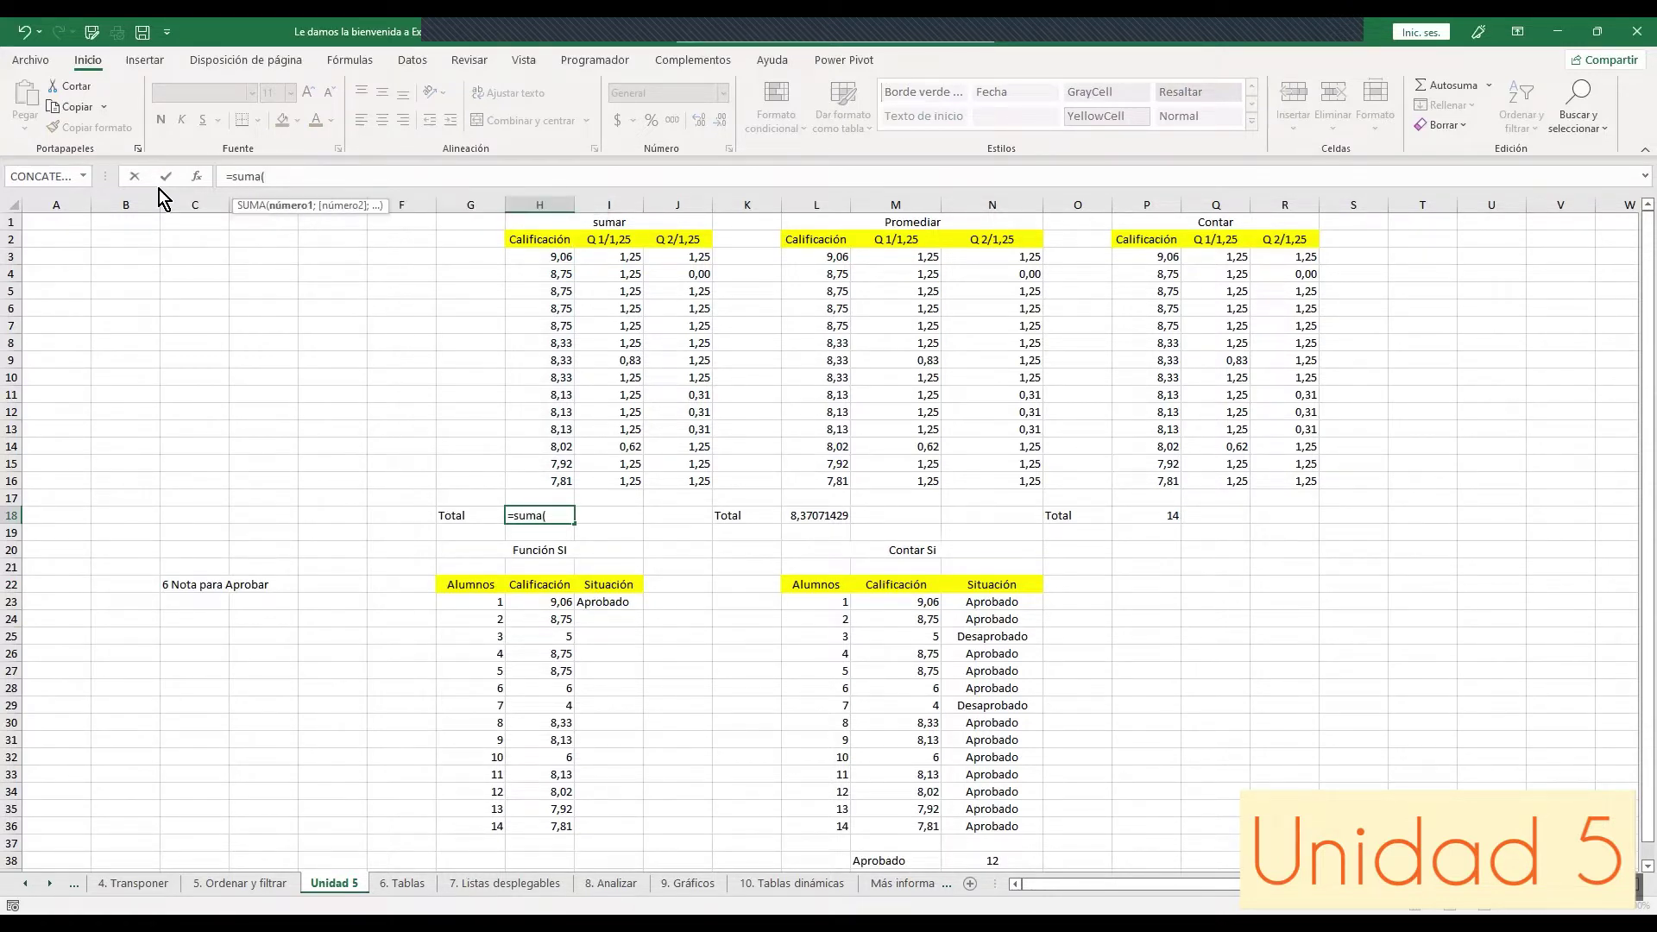
pyautogui.click(535, 256)
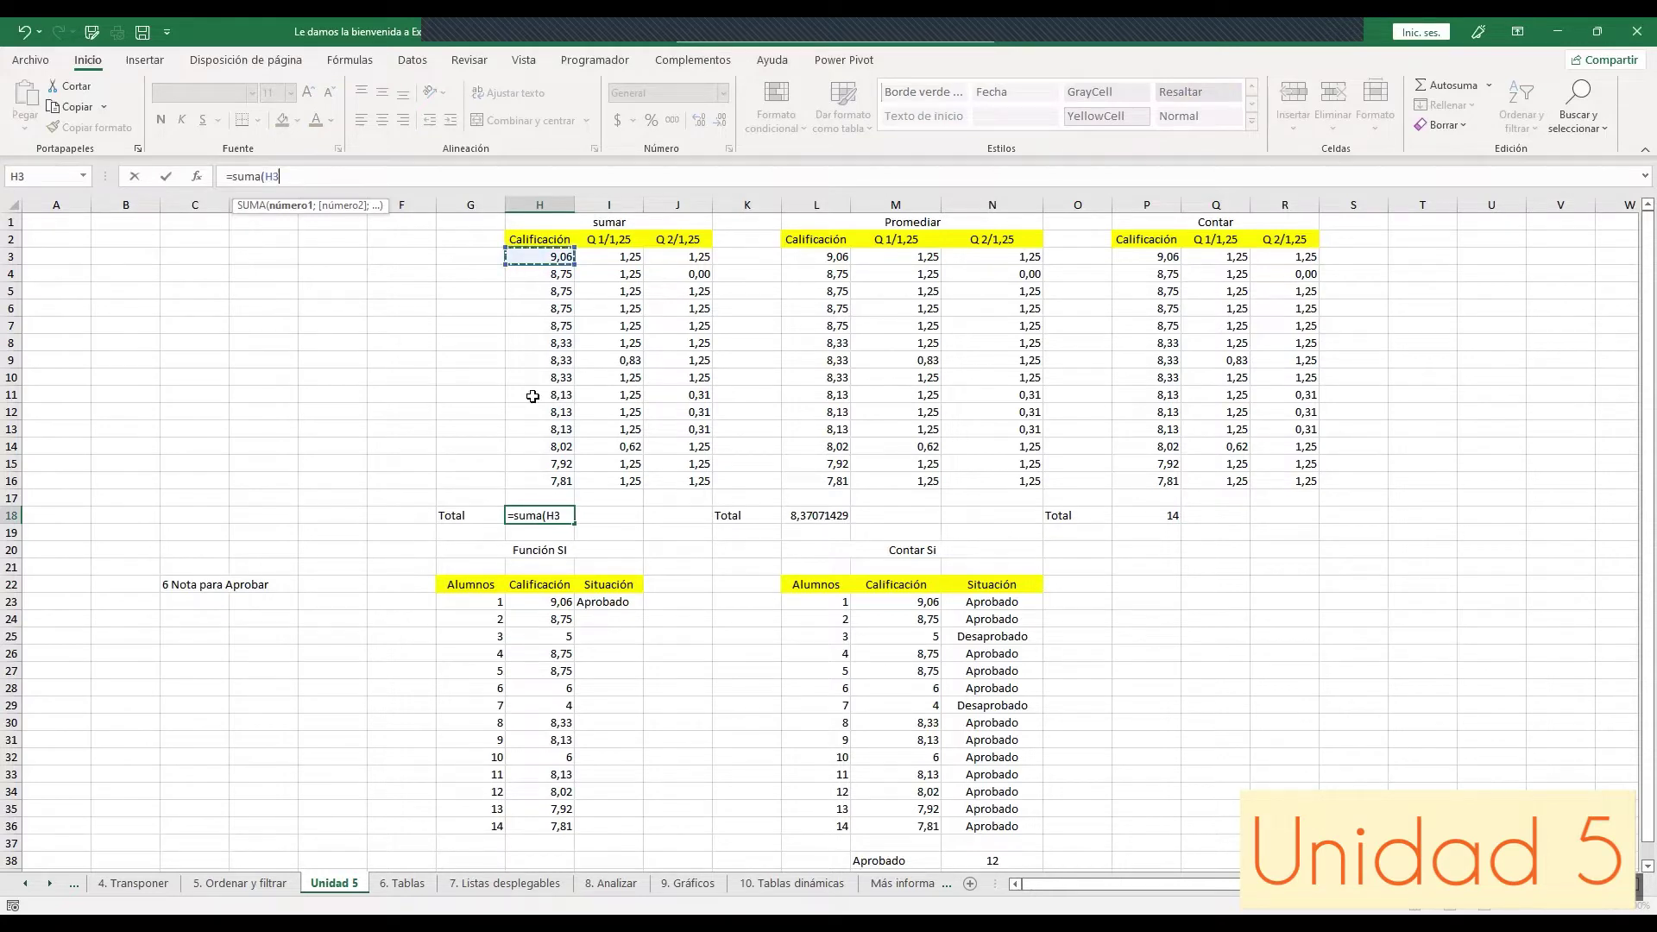
pyautogui.keyDown('shift'); pyautogui.click(528, 481); pyautogui.keyUp('shift')
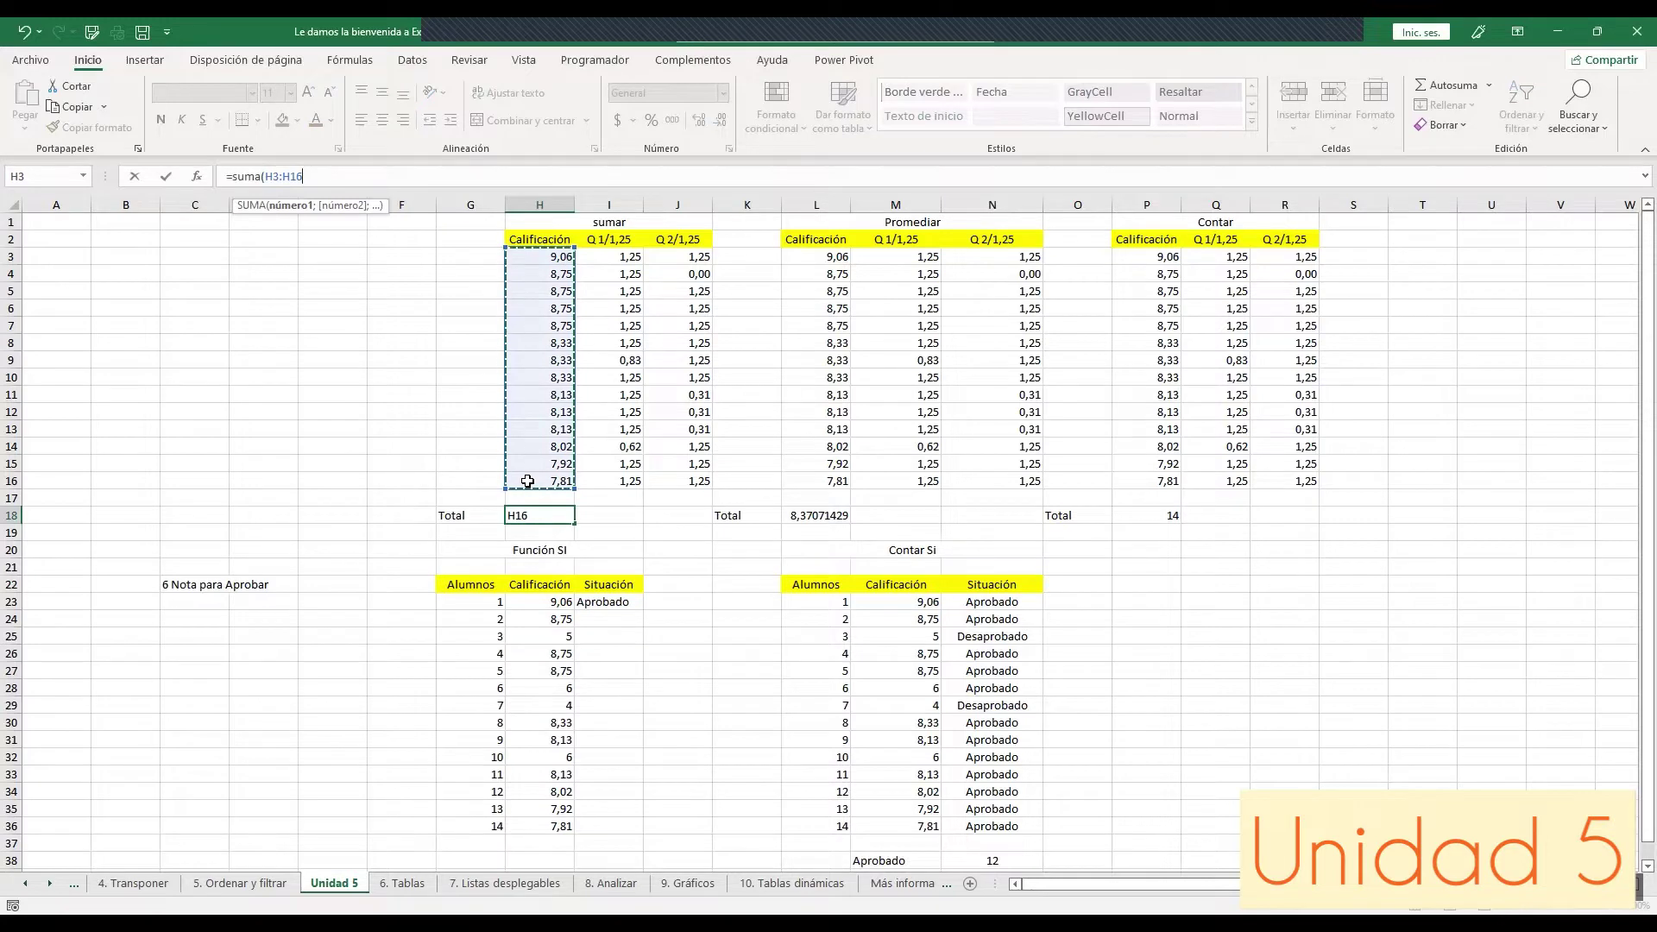
pyautogui.write(')')
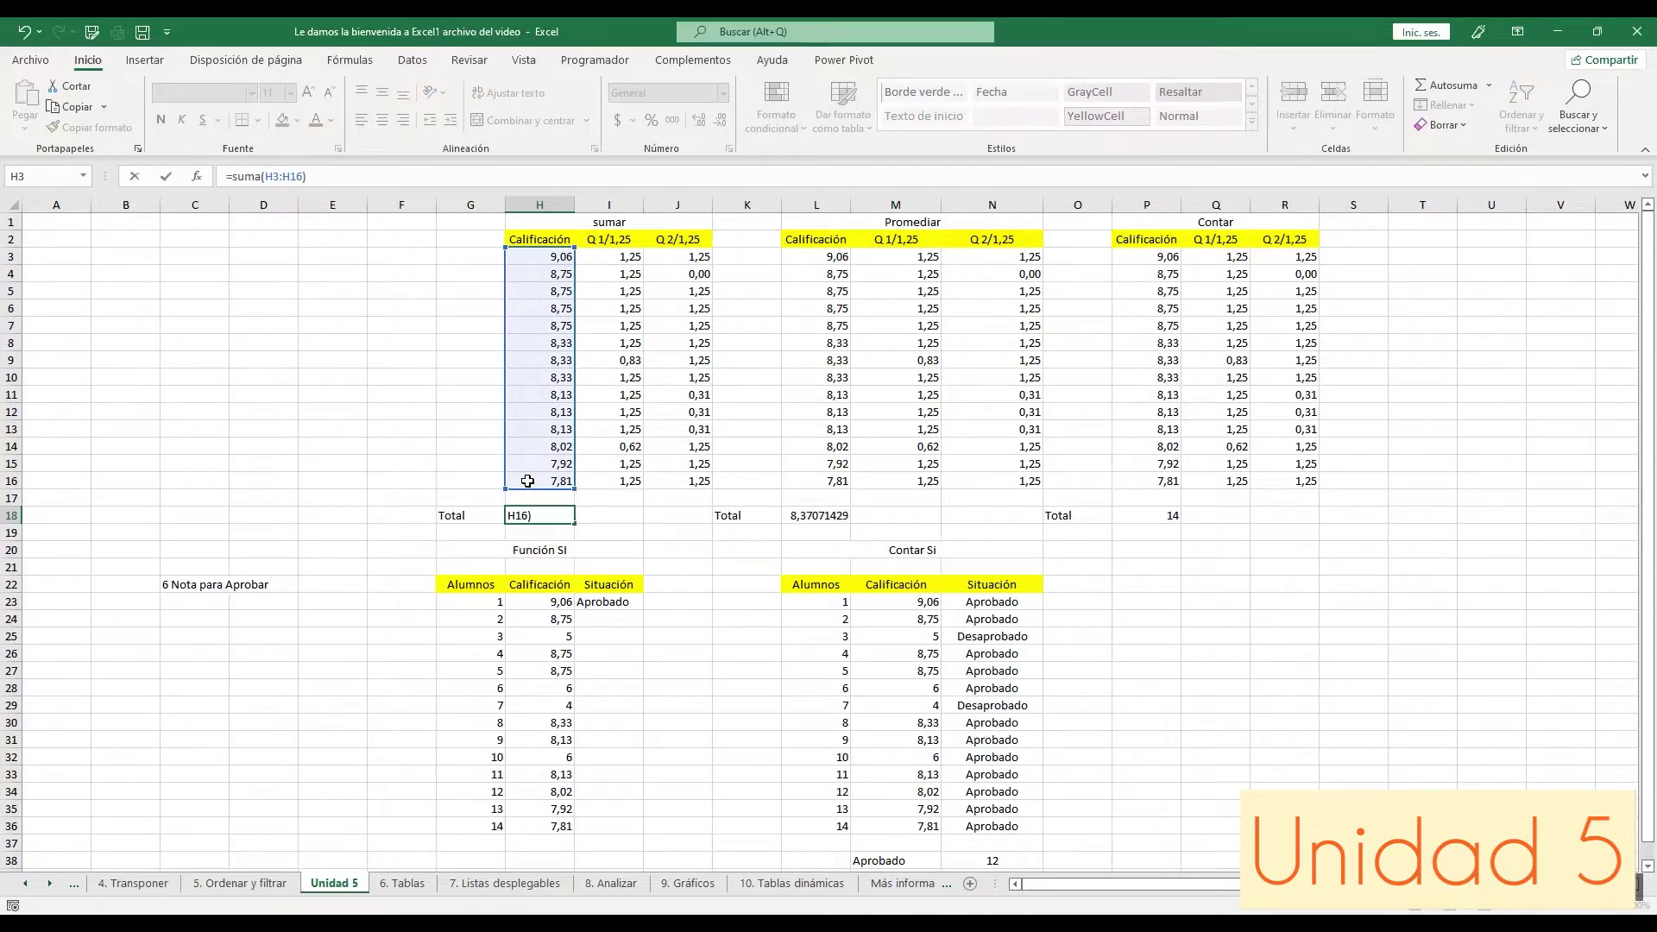
pyautogui.press('Return')
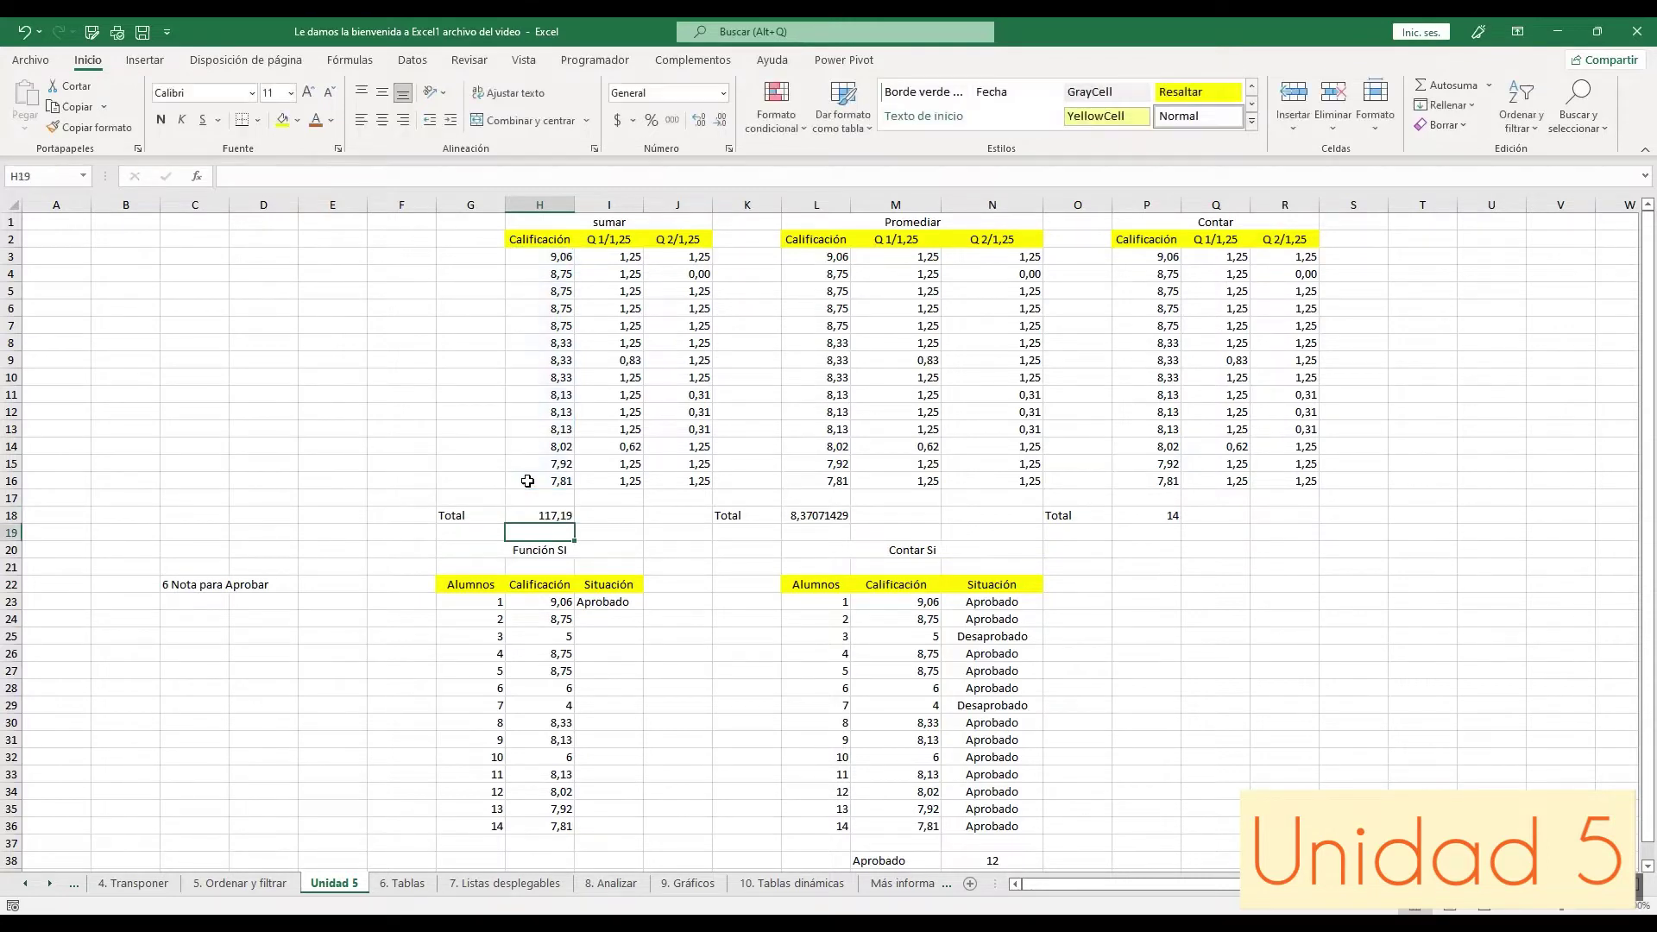
# Step: Clear H18 and total the Calificación column again with AutoSum's Suma function over H3:H17
pyautogui.press('Up')
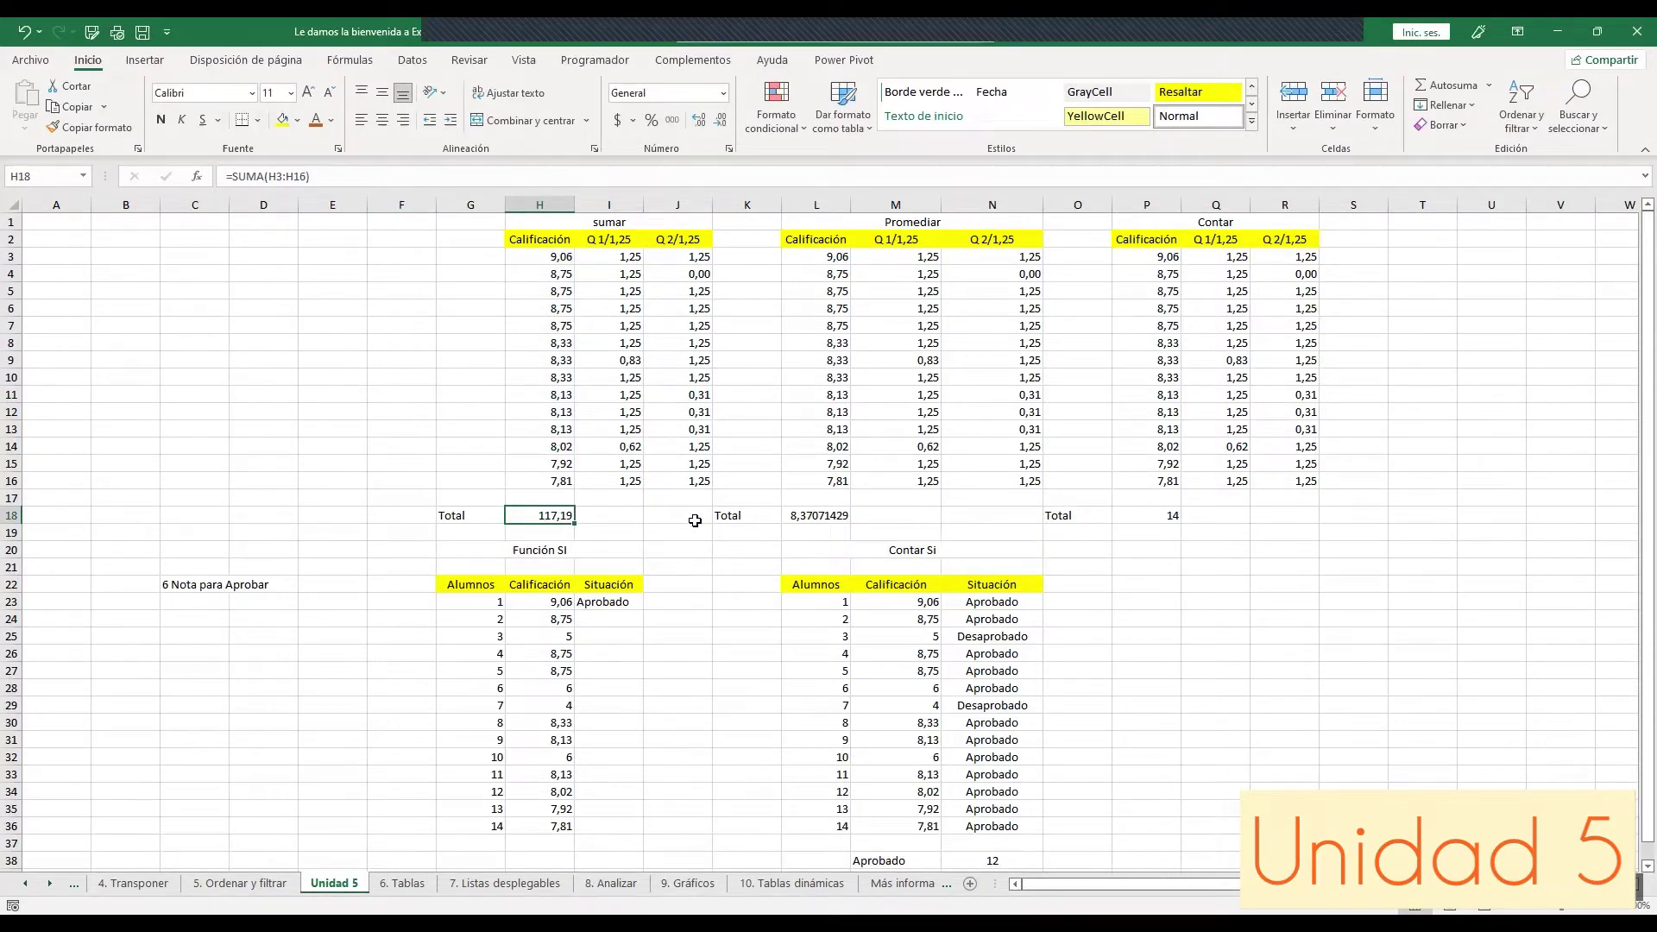
pyautogui.press('Delete')
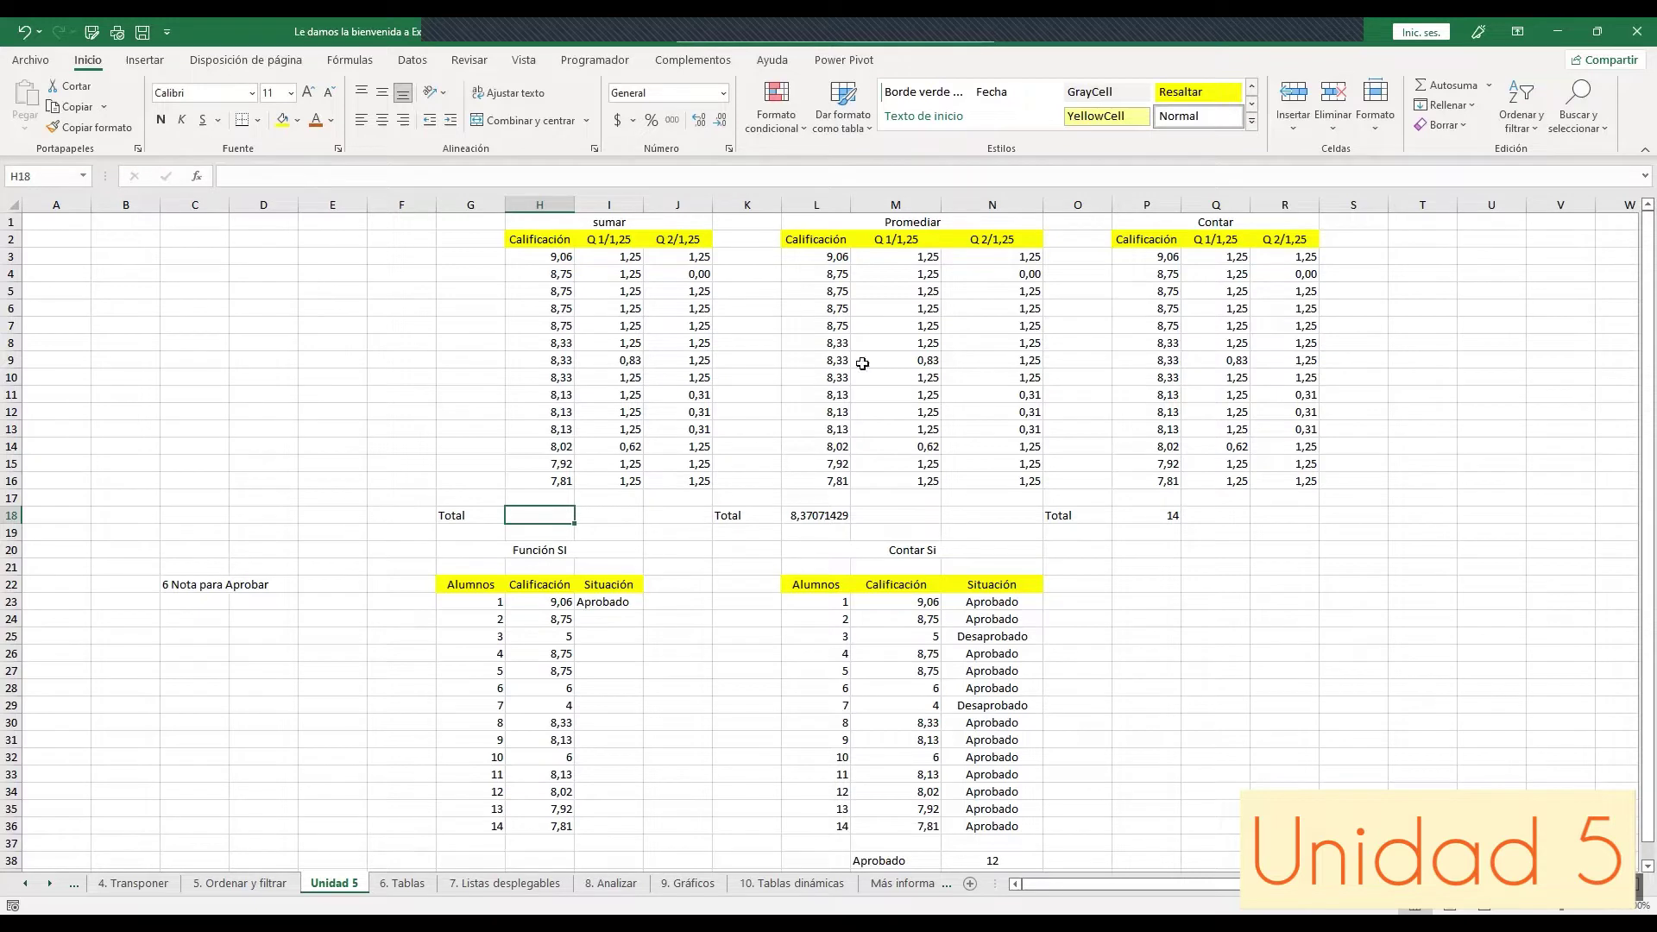
pyautogui.click(1489, 87)
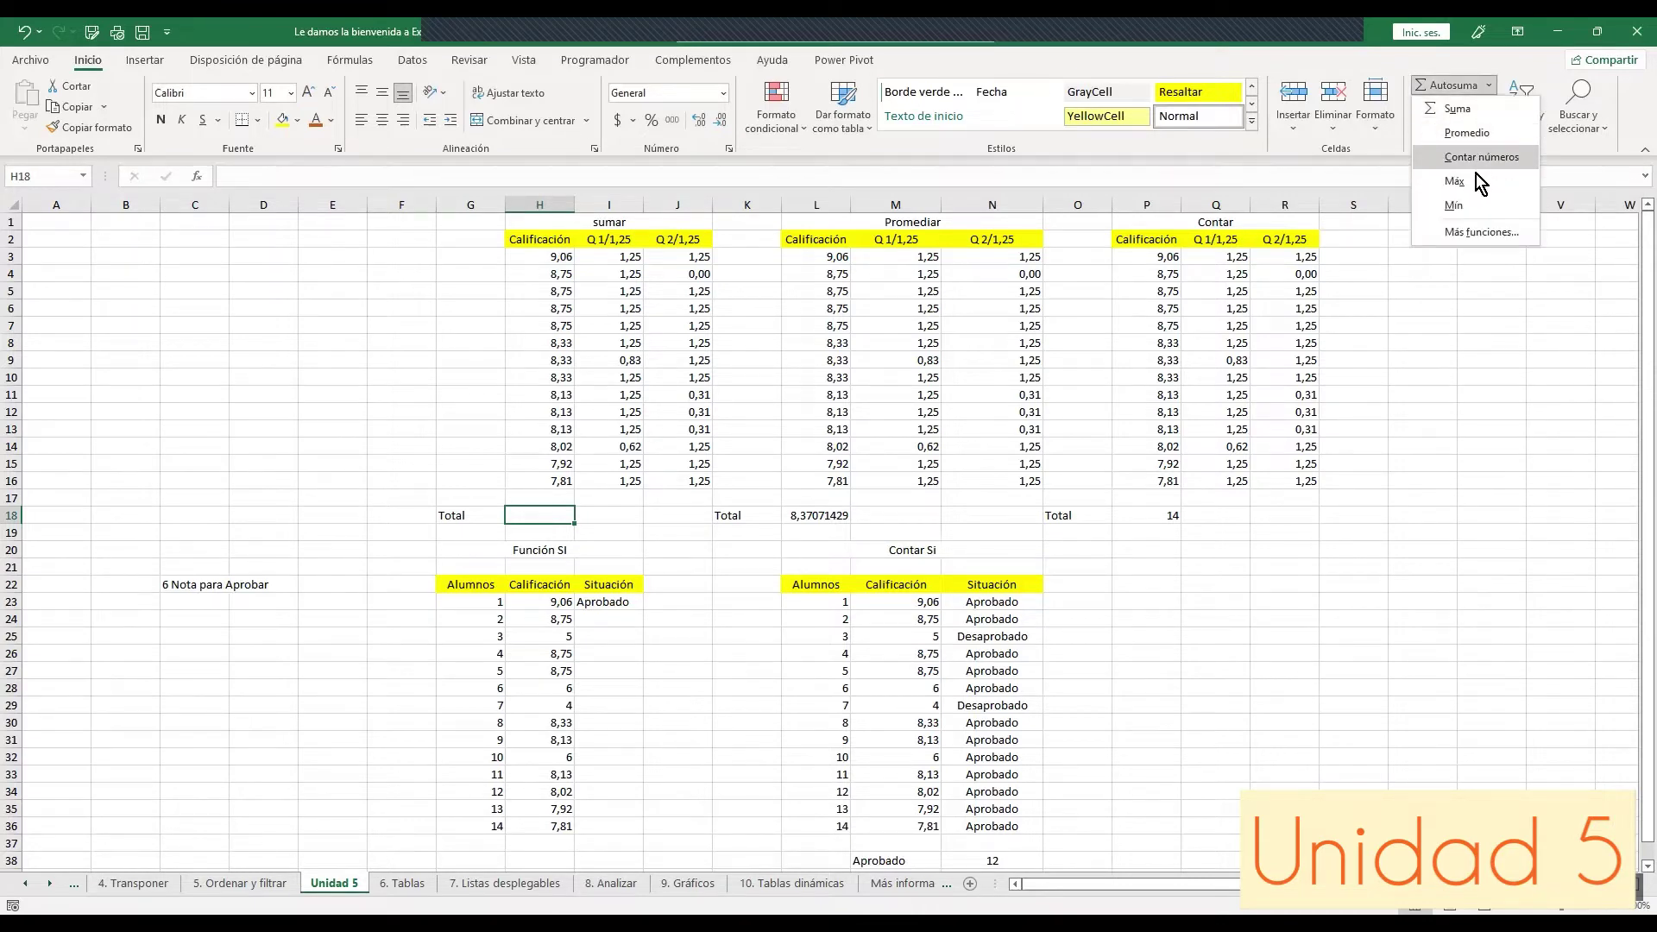
pyautogui.click(1487, 117)
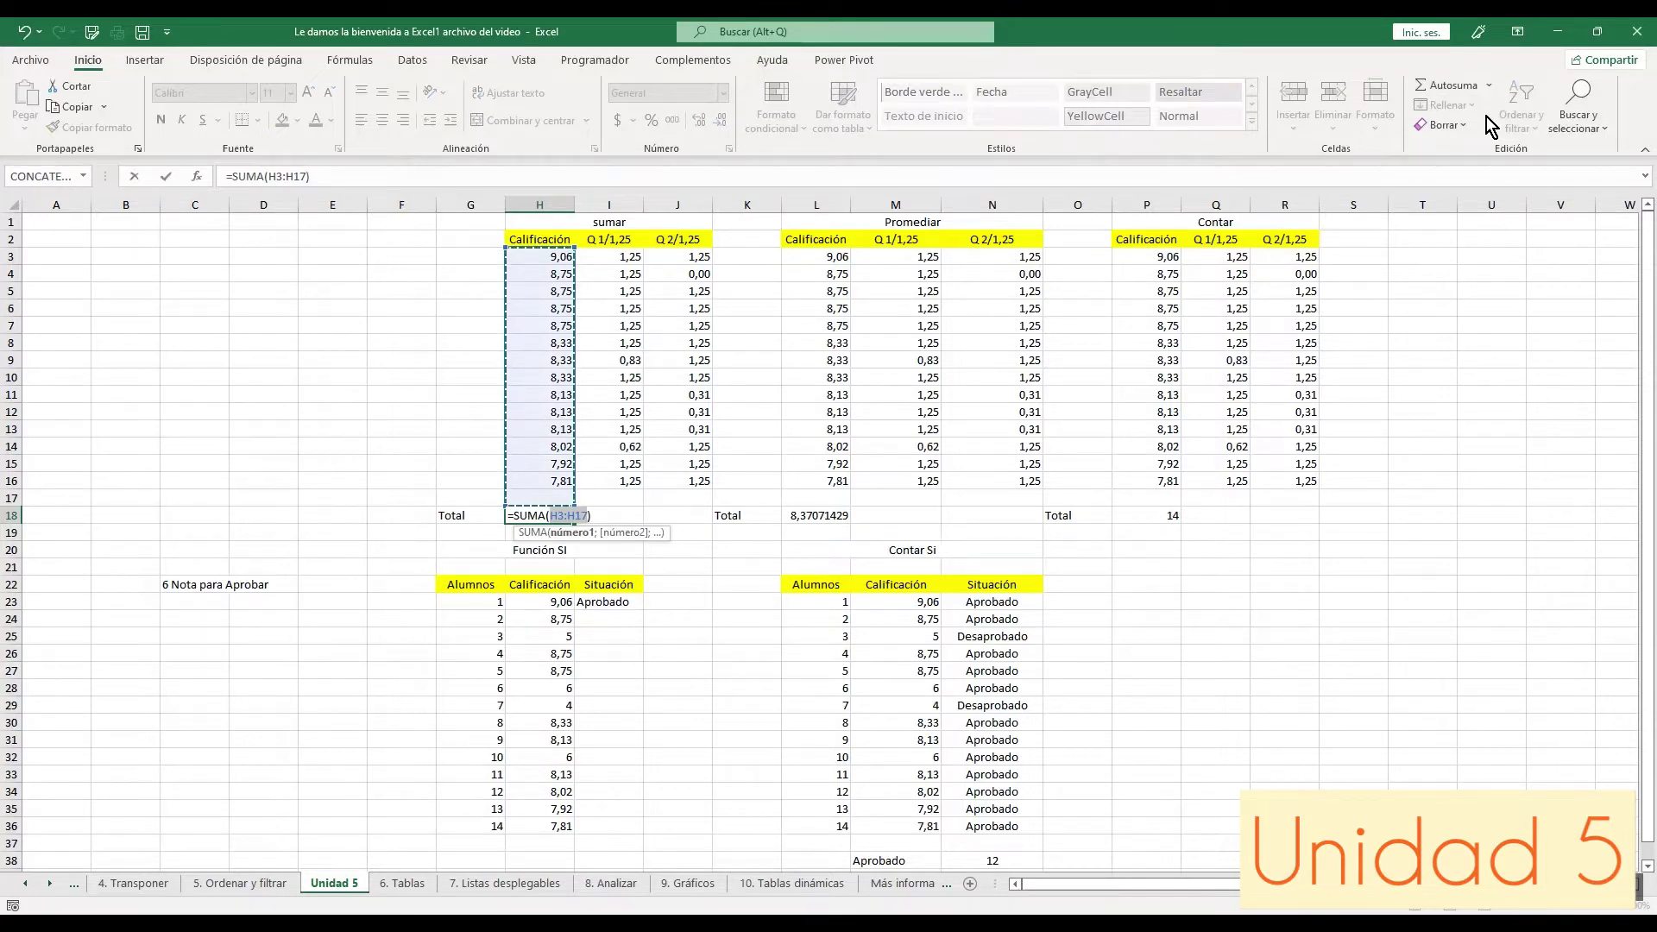
pyautogui.press('Return')
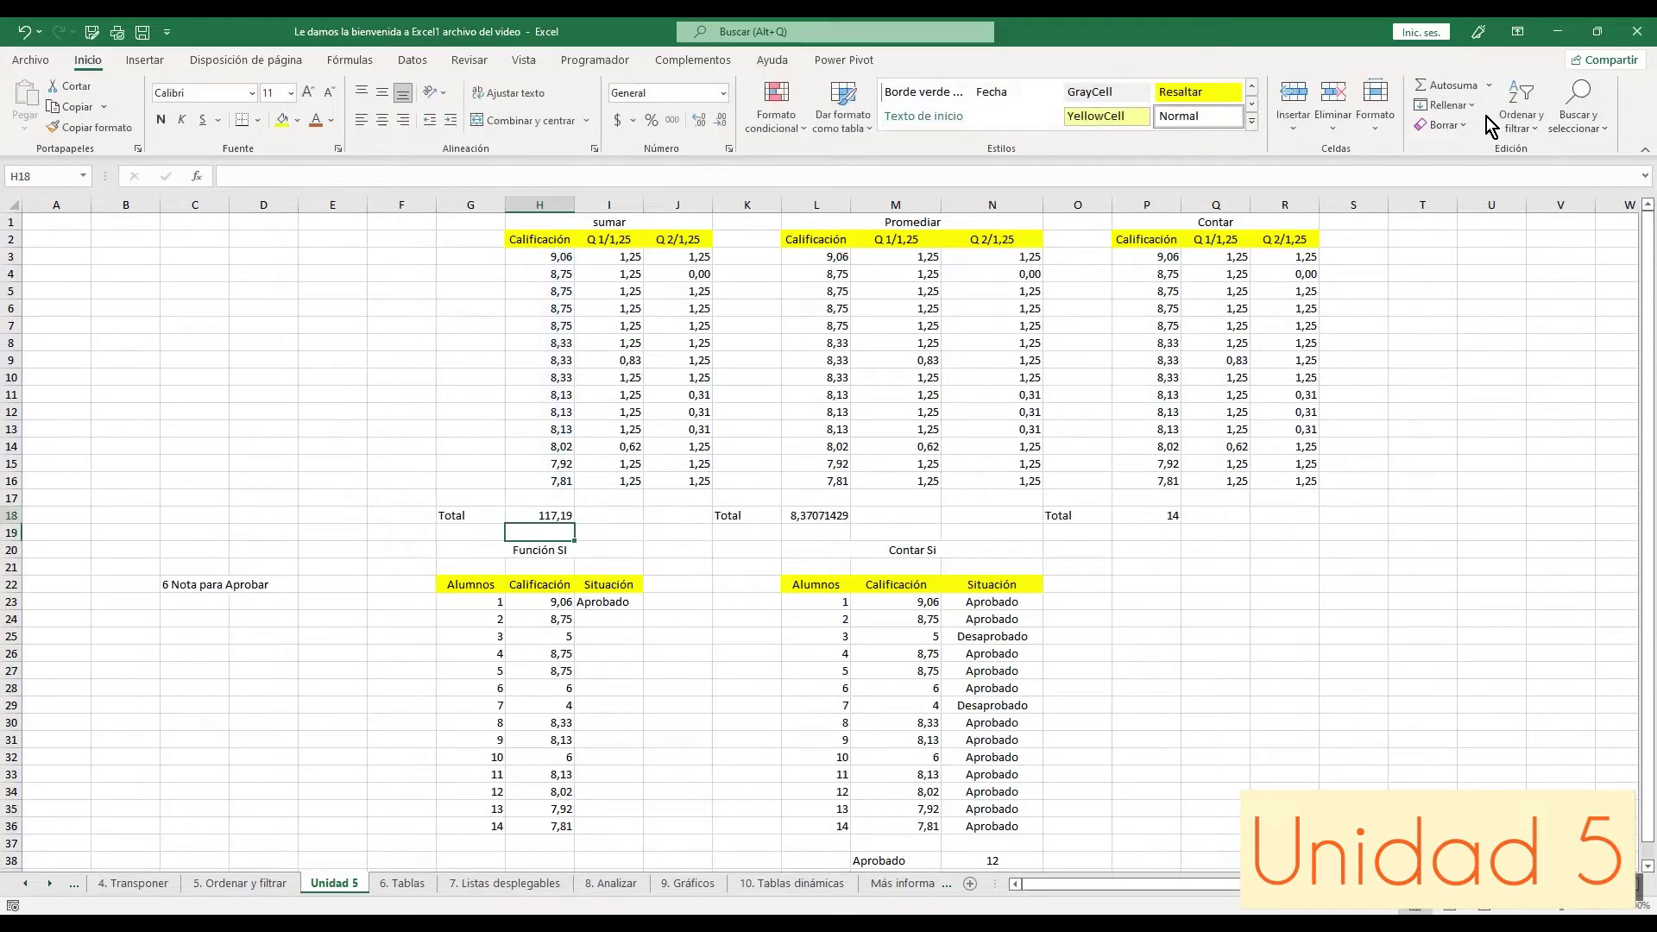
# Step: Insert an AutoSum in I18 that adds the Calificación values in H3:H16
pyautogui.press('Up')
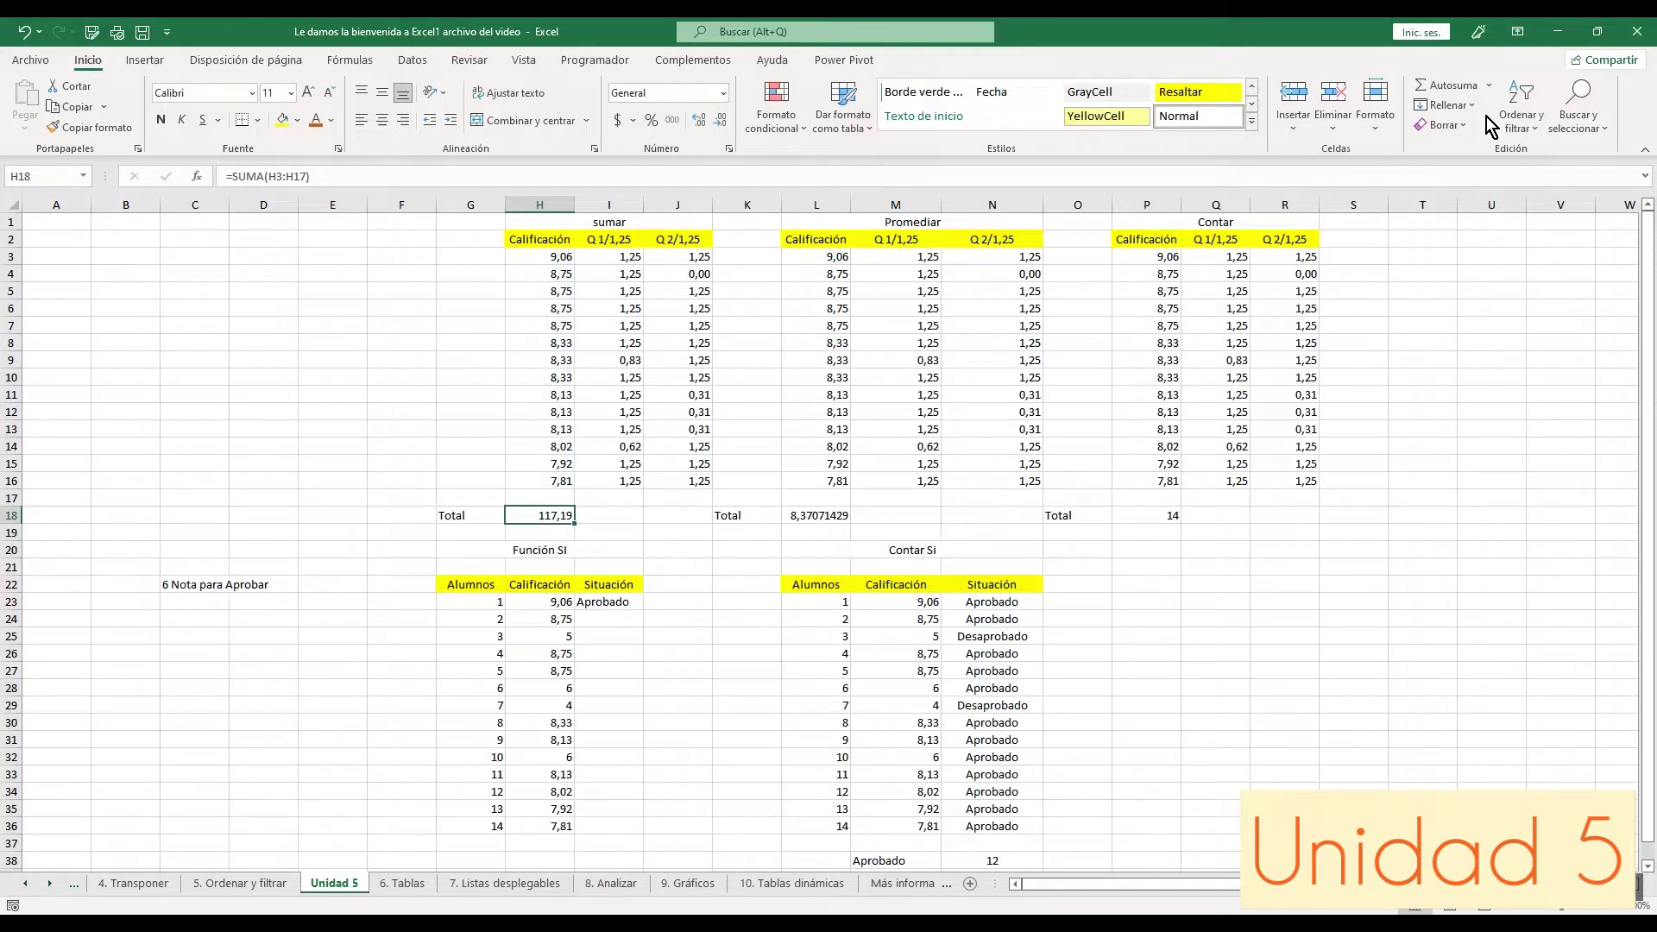
pyautogui.press('Right')
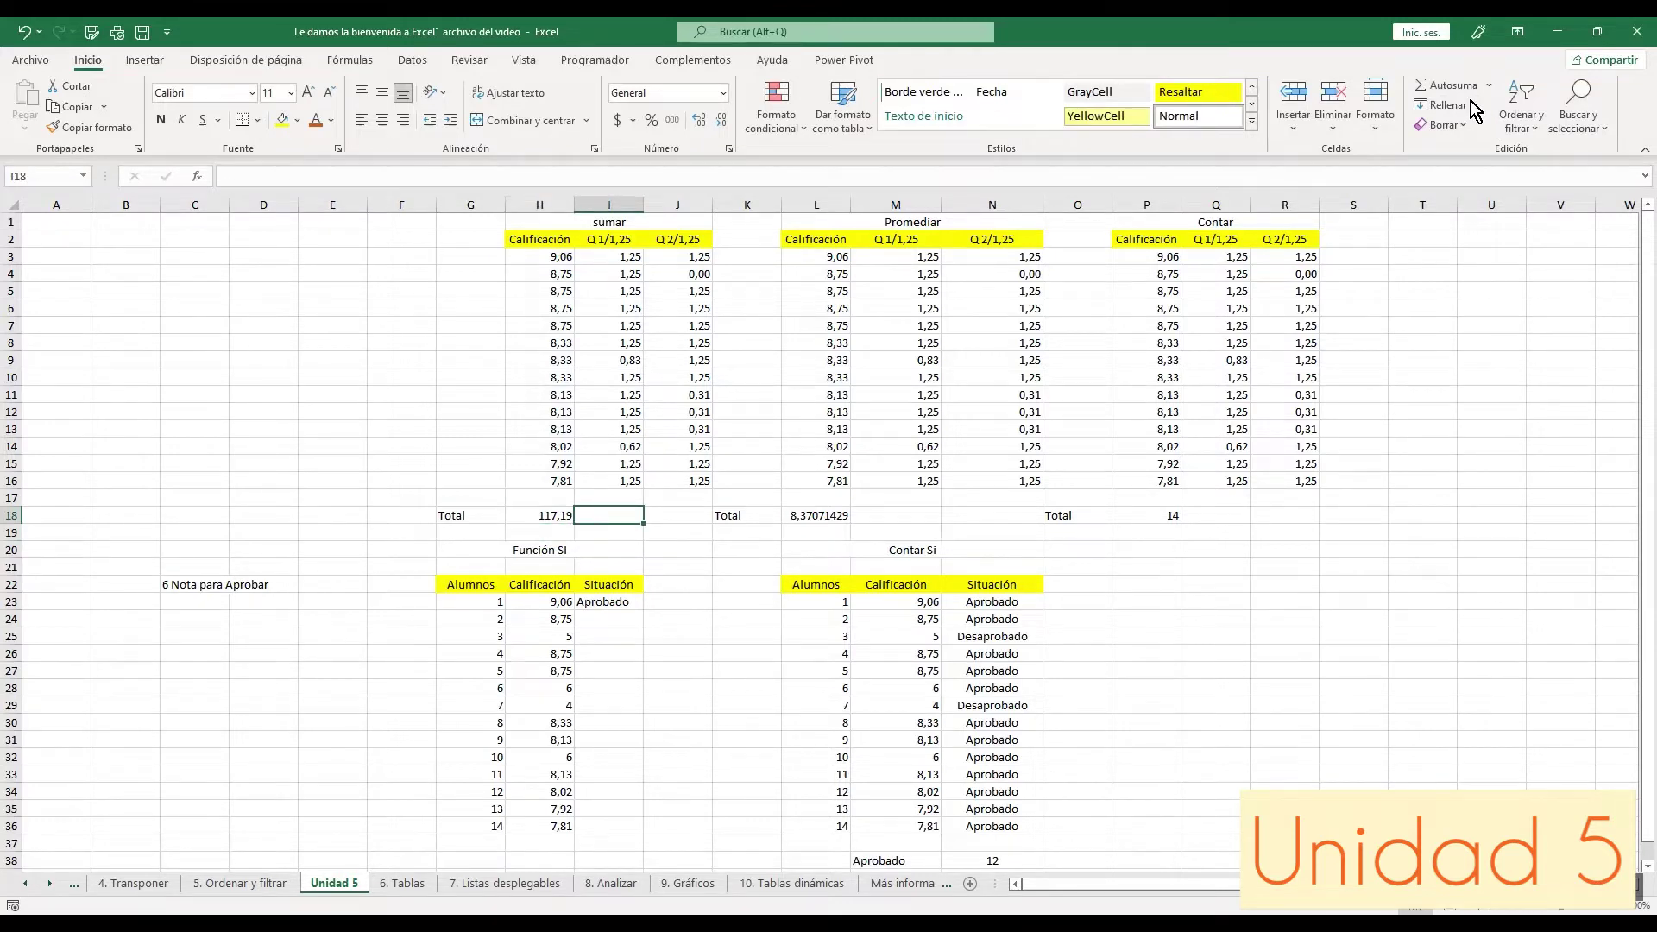
pyautogui.click(1468, 86)
pyautogui.click(536, 259)
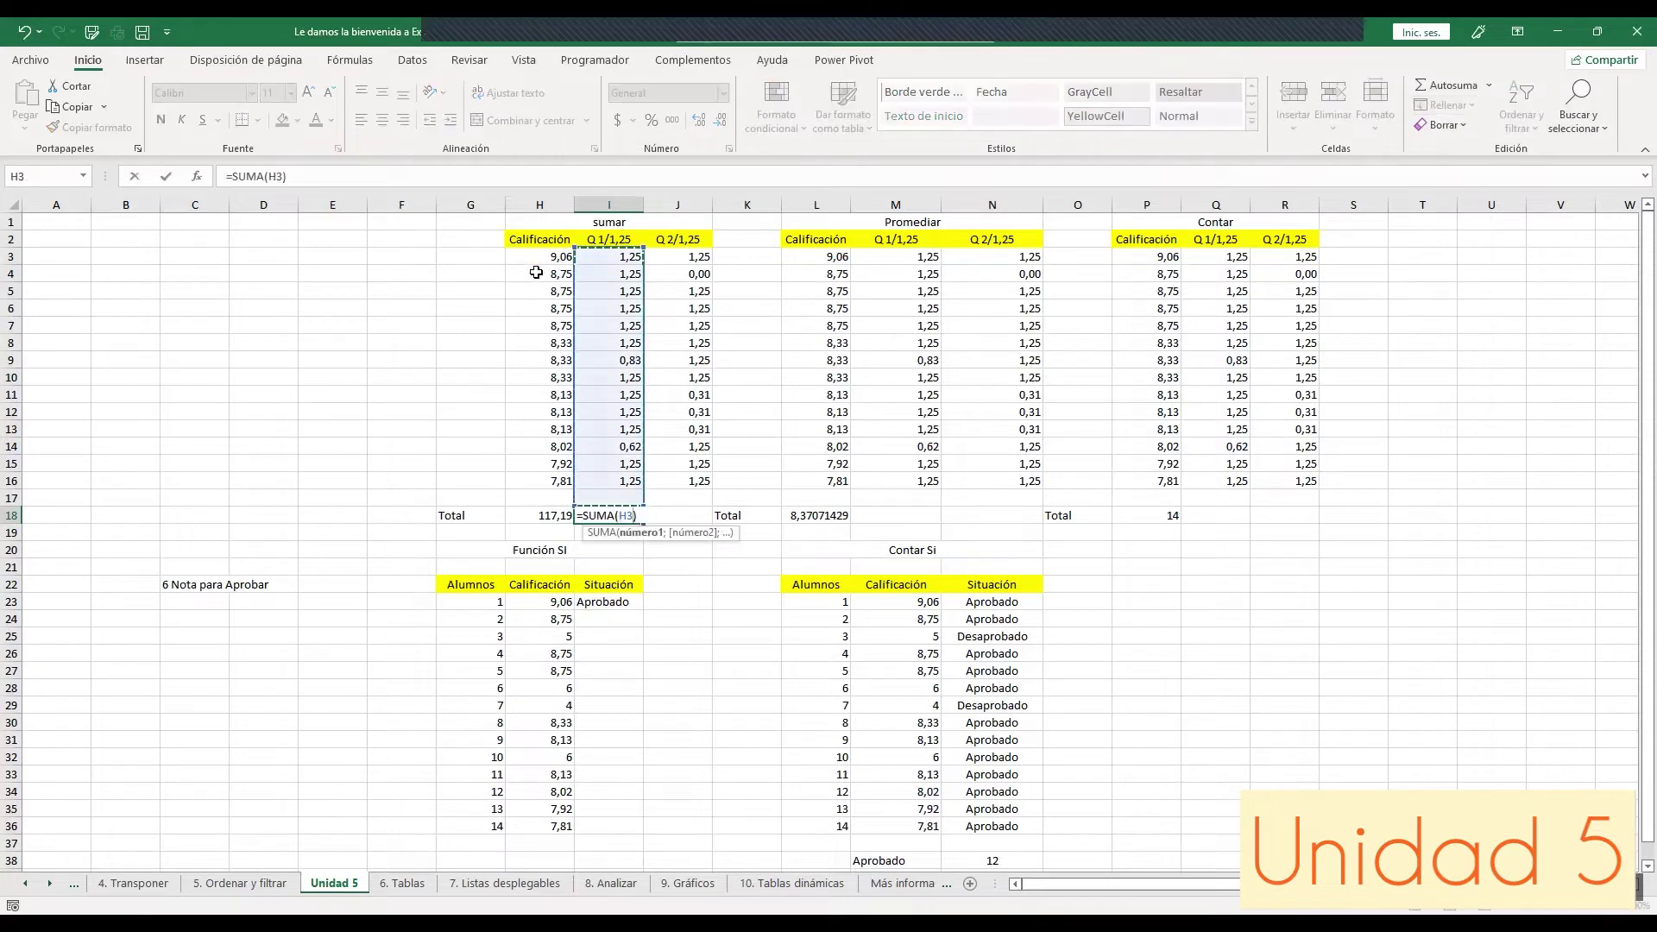
pyautogui.keyDown('shift'); pyautogui.click(543, 485); pyautogui.keyUp('shift')
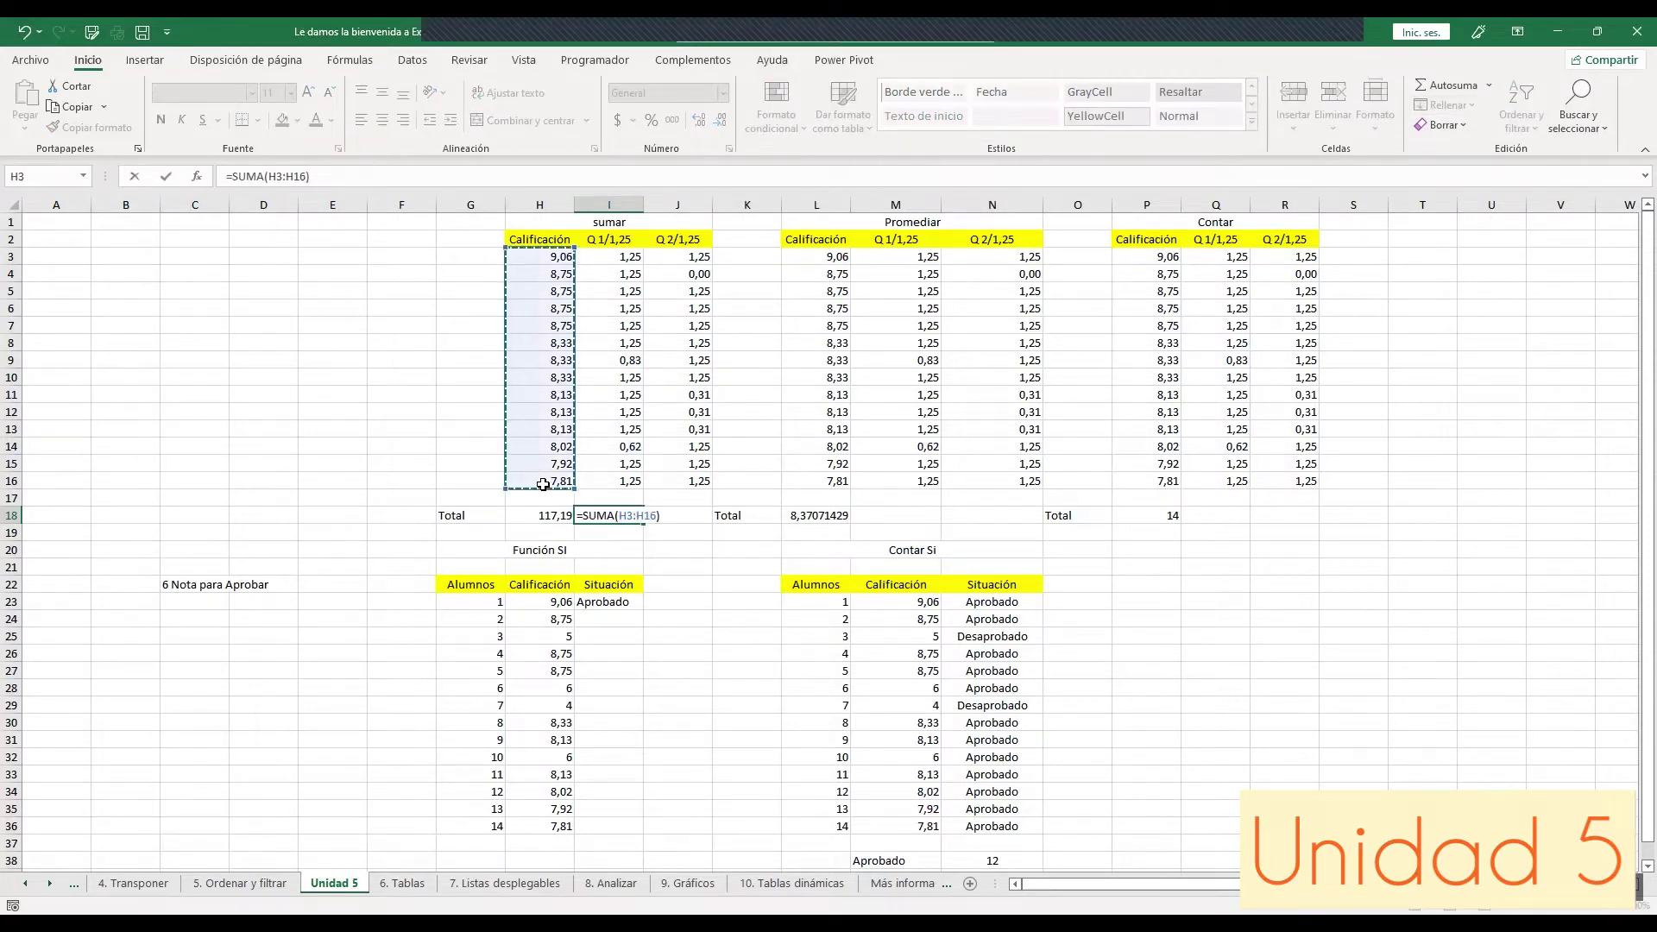
pyautogui.press('Return')
# Step: Compare the sum formulas in cells H18 and I18 of the sumar table
pyautogui.press('Up')
pyautogui.press('Left')
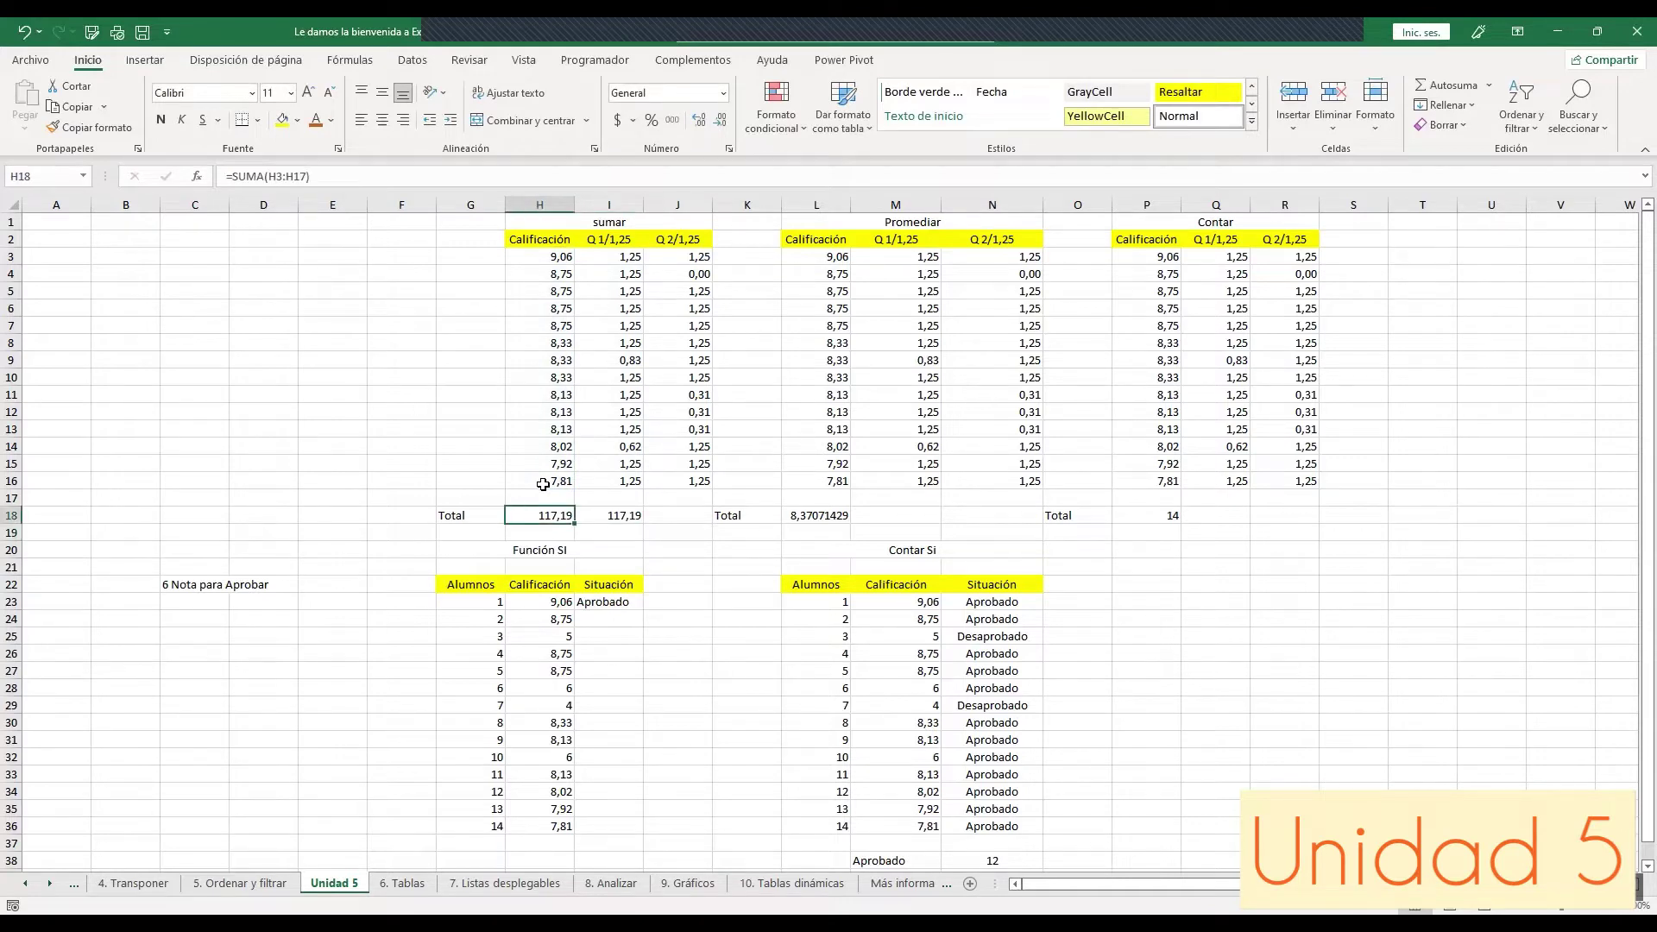
pyautogui.press('Right')
pyautogui.press('Left')
pyautogui.press('Right')
pyautogui.press('Right')
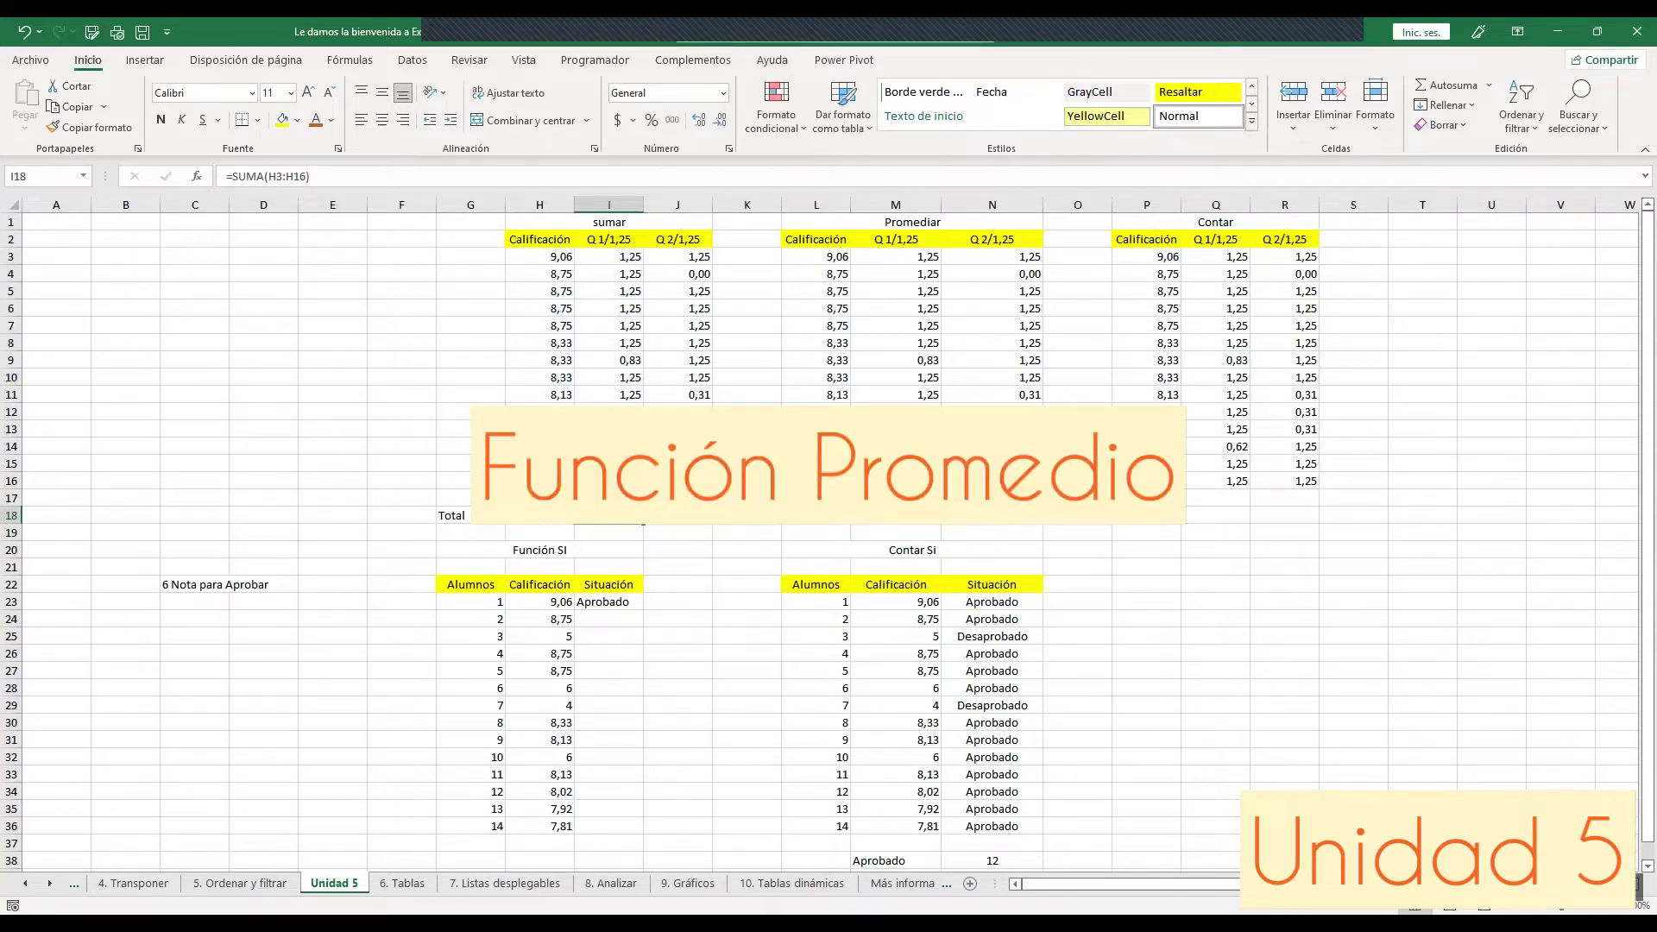
# Step: Replace the content of L18 in the Promediar table with the formula =PROMEDIO(L3:L16)
pyautogui.press('Right')
pyautogui.press('Right')
pyautogui.press('Right')
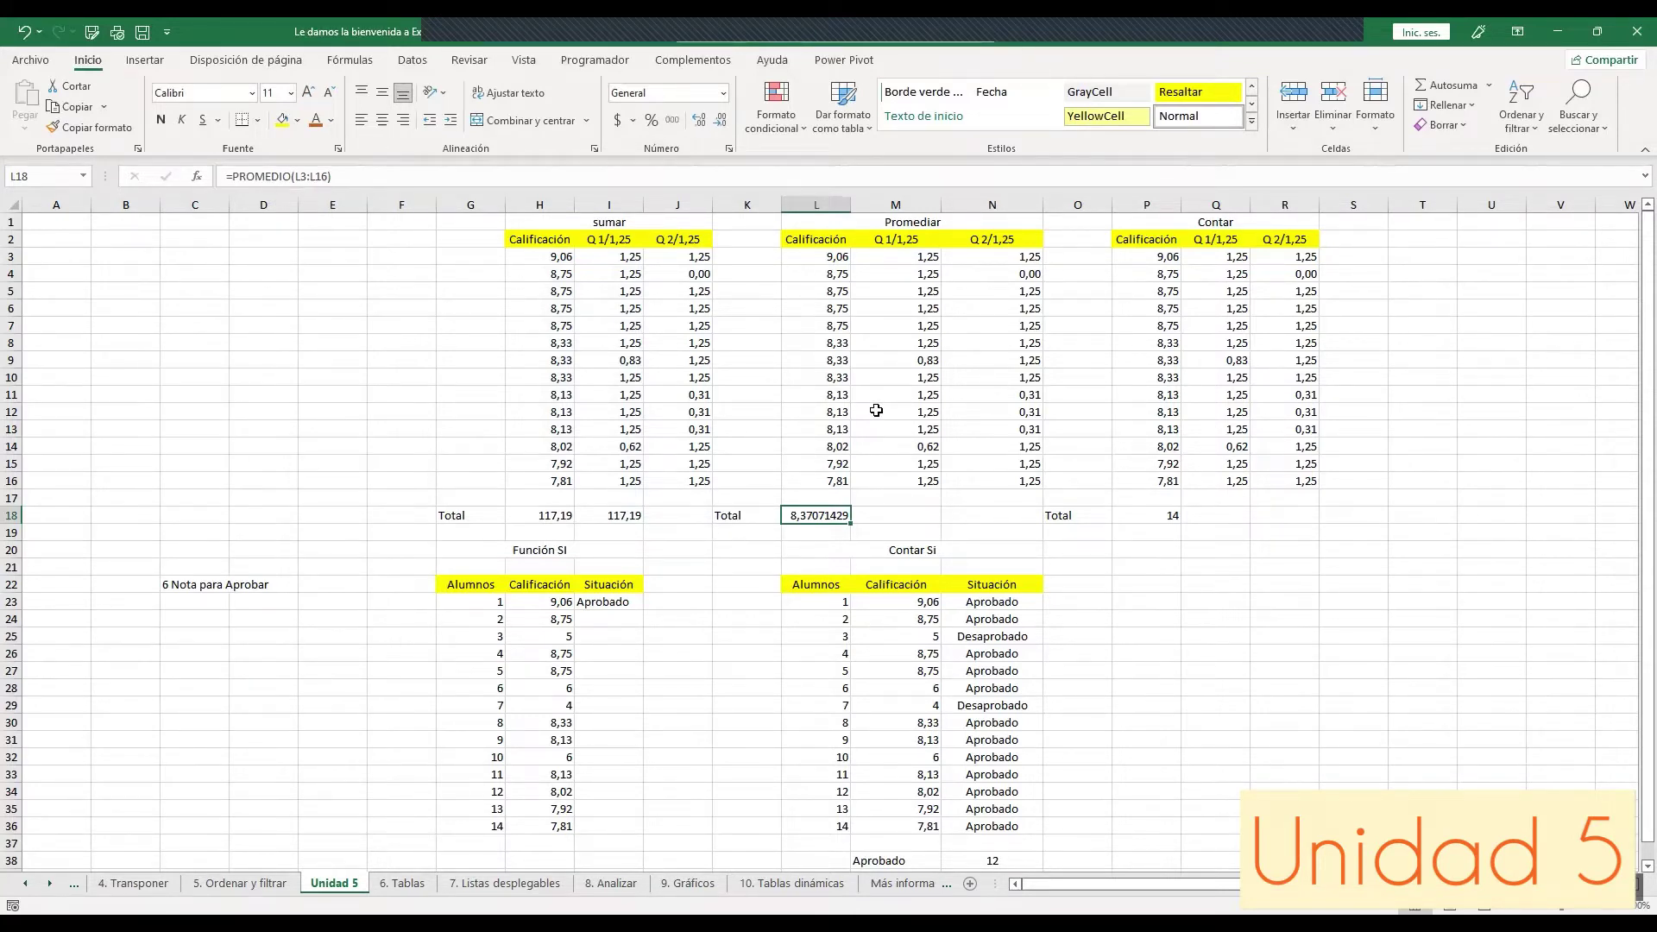
pyautogui.press('BackSpace')
pyautogui.write('=')
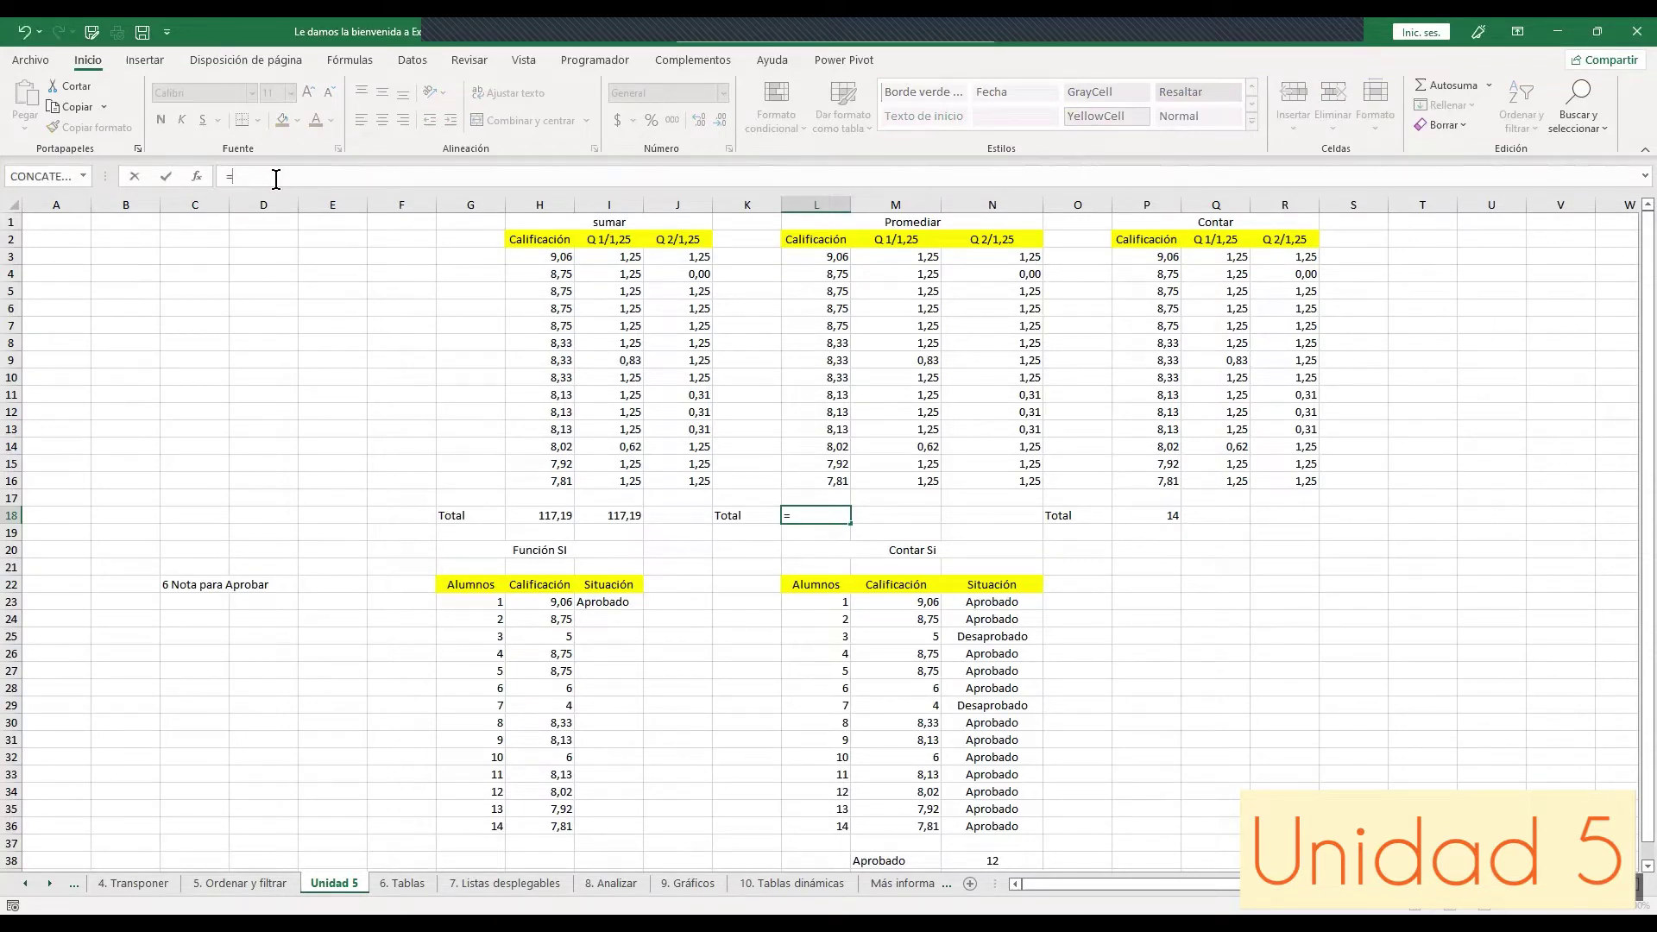
pyautogui.write('Pro')
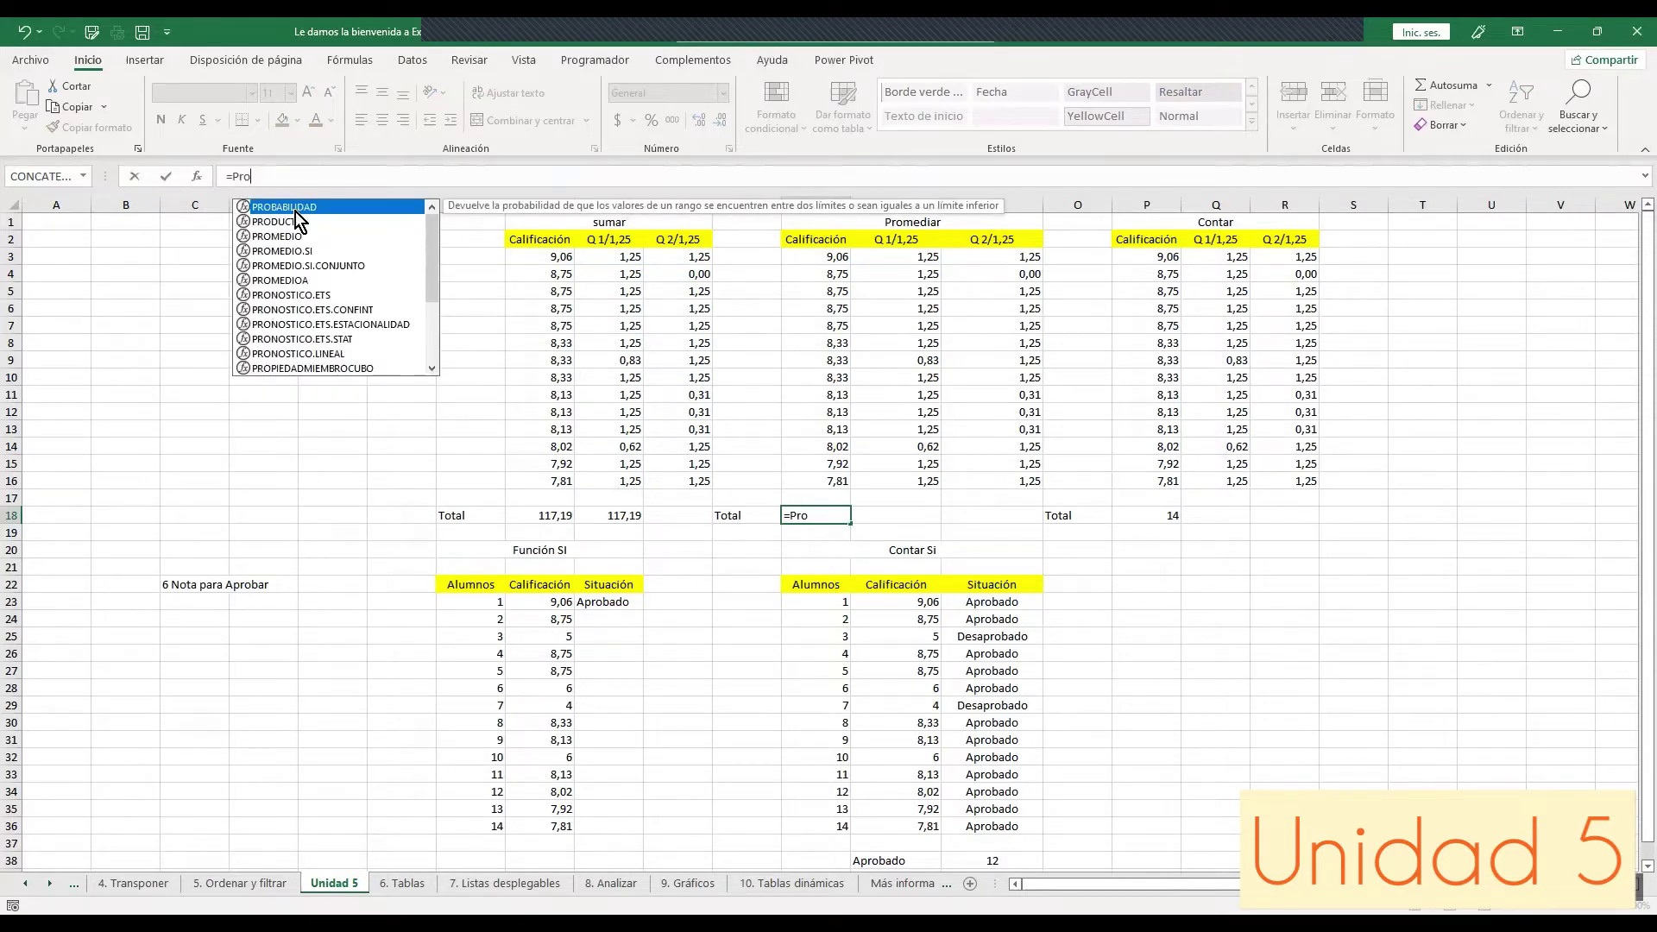
pyautogui.click(294, 238)
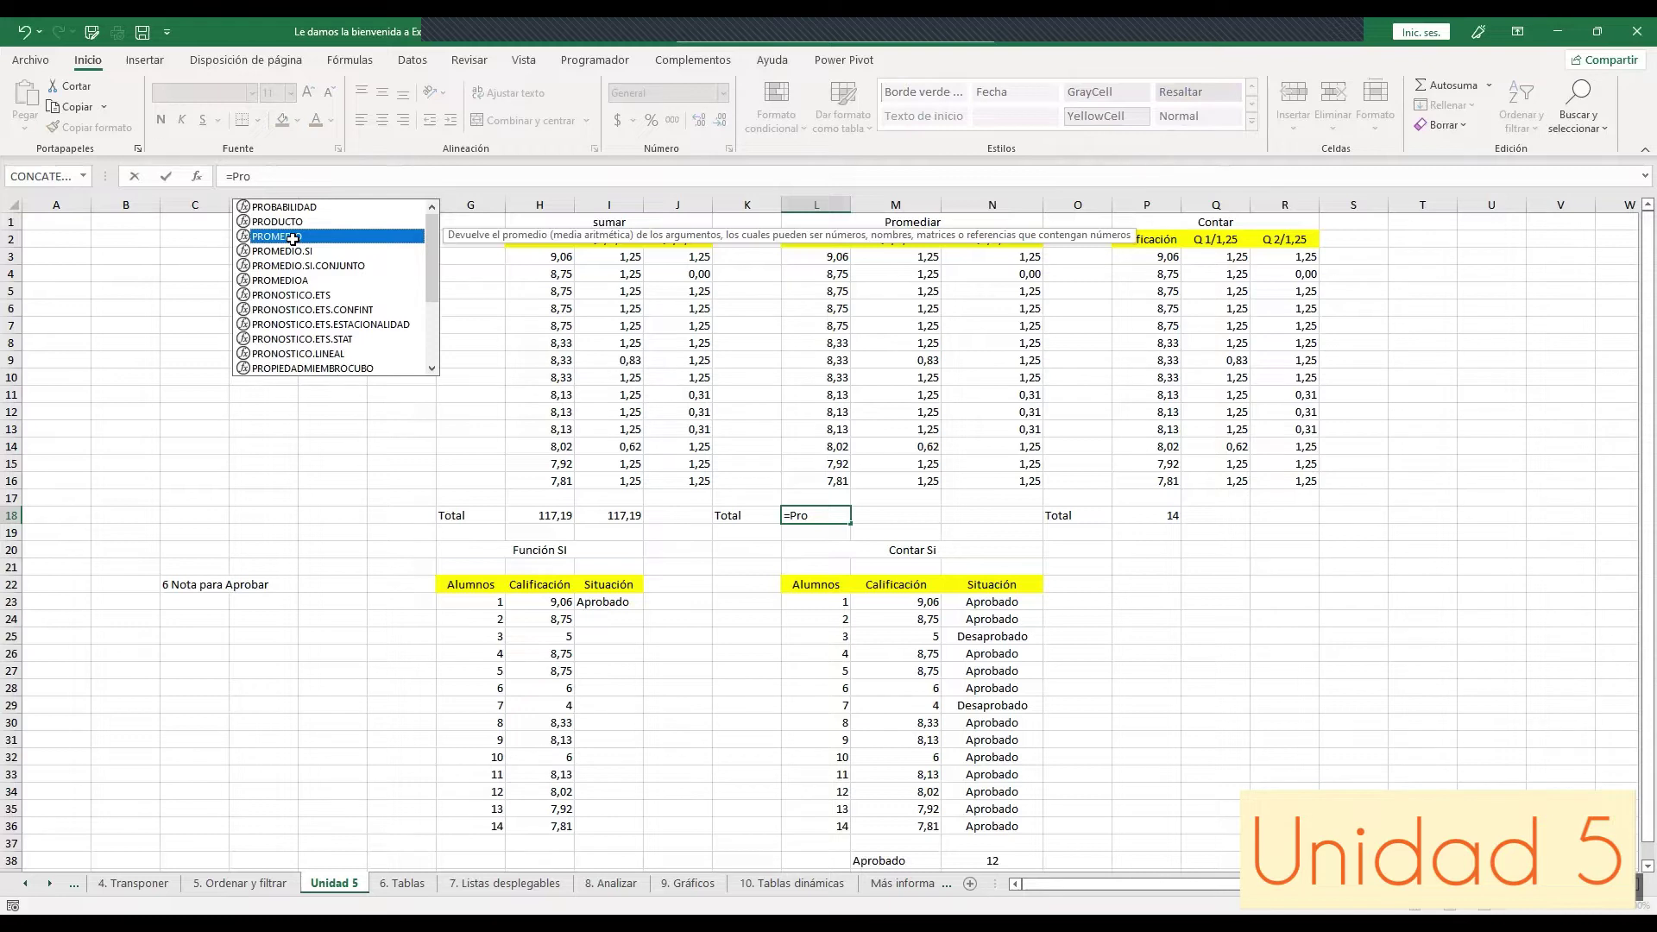
pyautogui.doubleClick(293, 238)
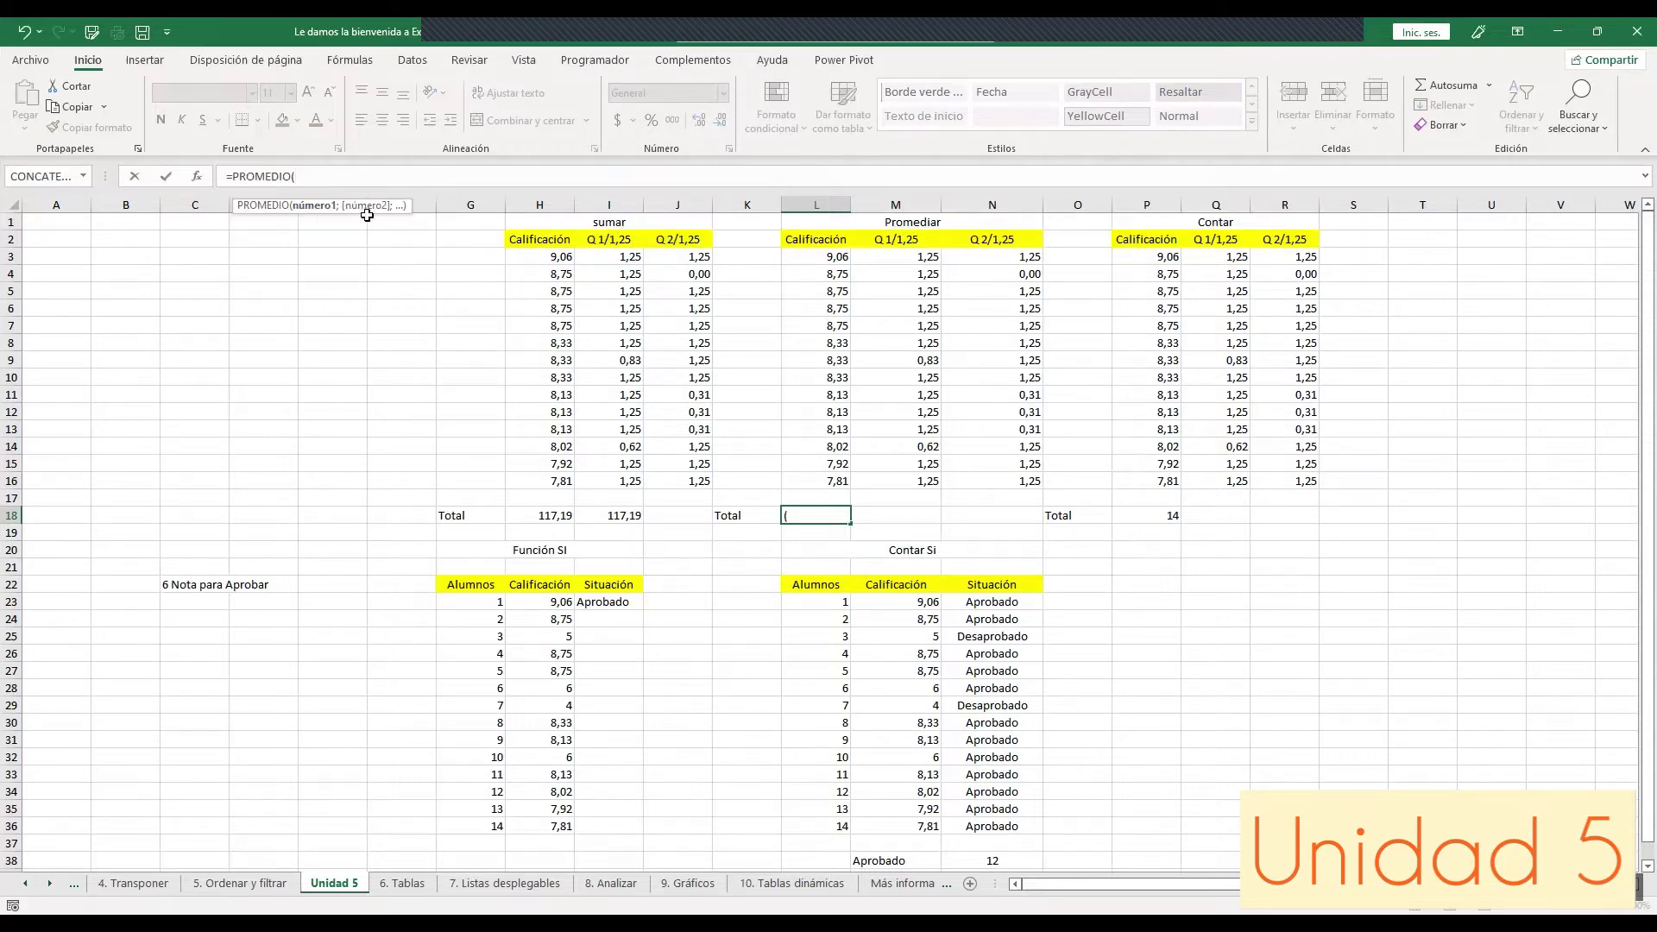
pyautogui.click(819, 256)
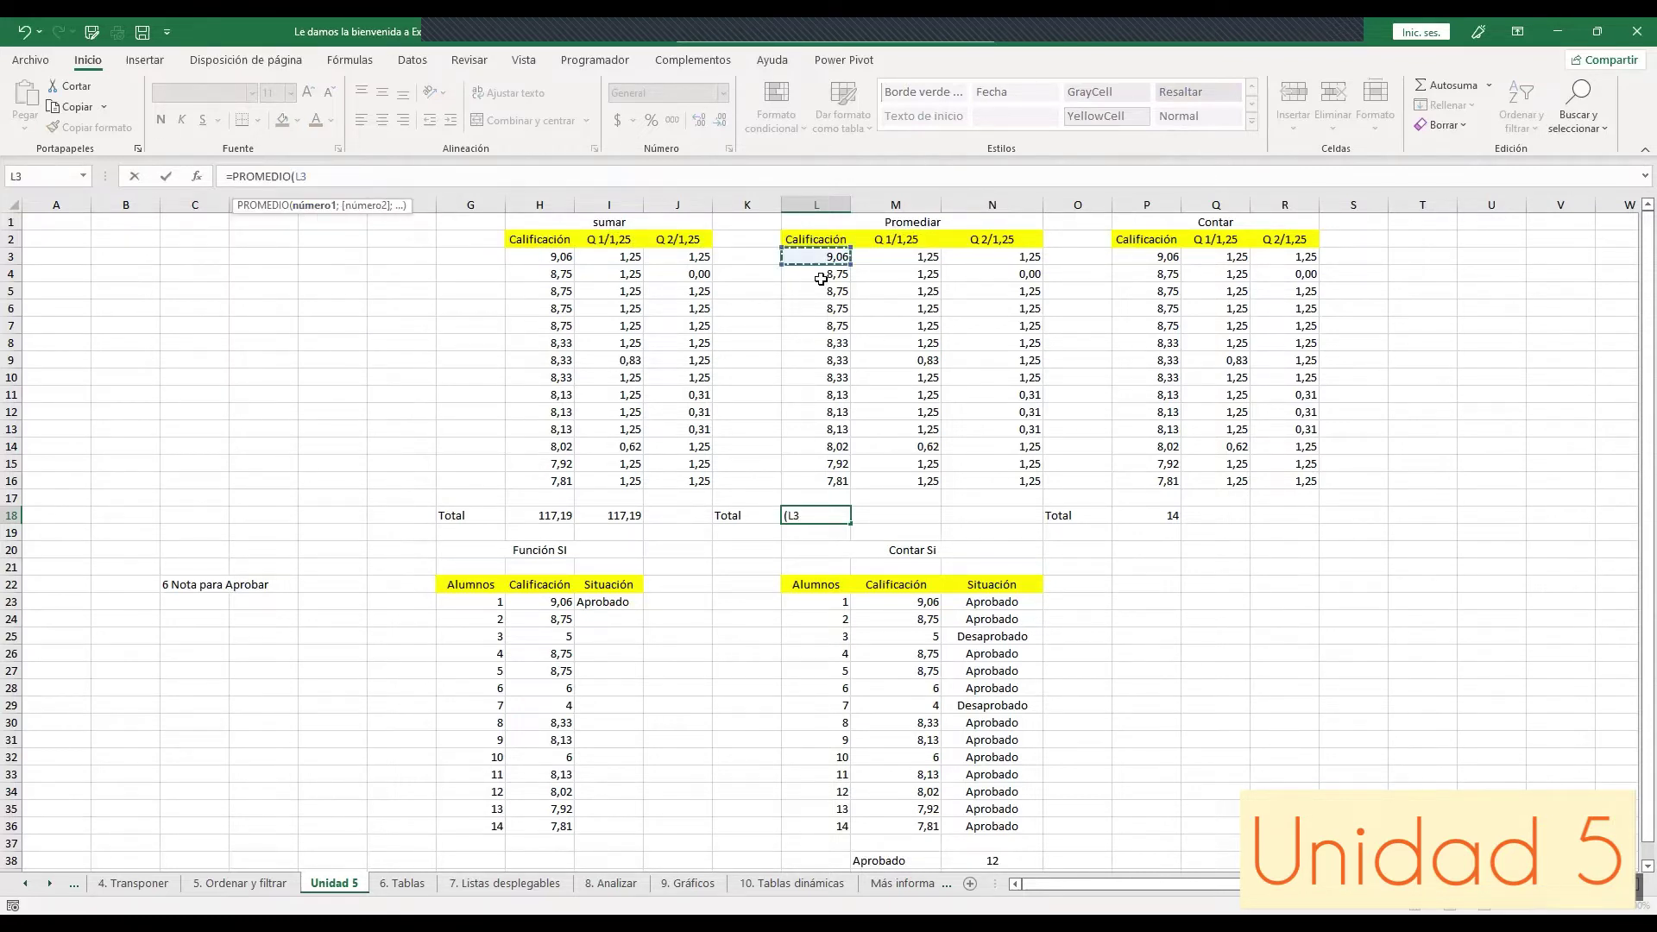
pyautogui.keyDown('shift'); pyautogui.click(821, 482); pyautogui.keyUp('shift')
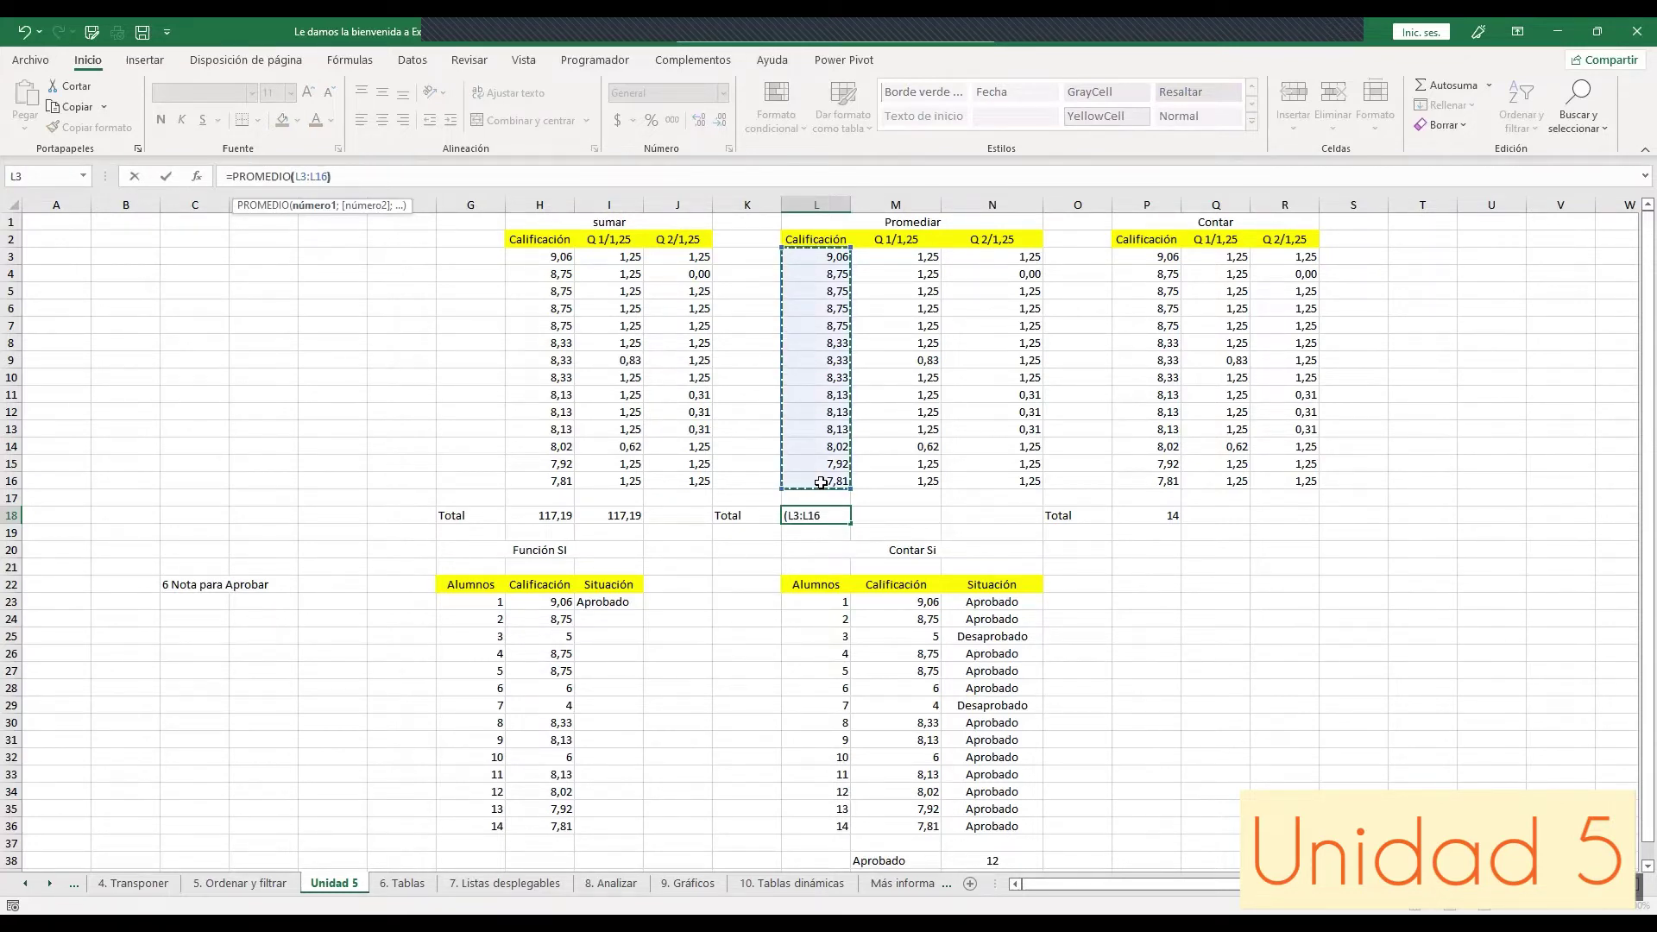
pyautogui.press('Return')
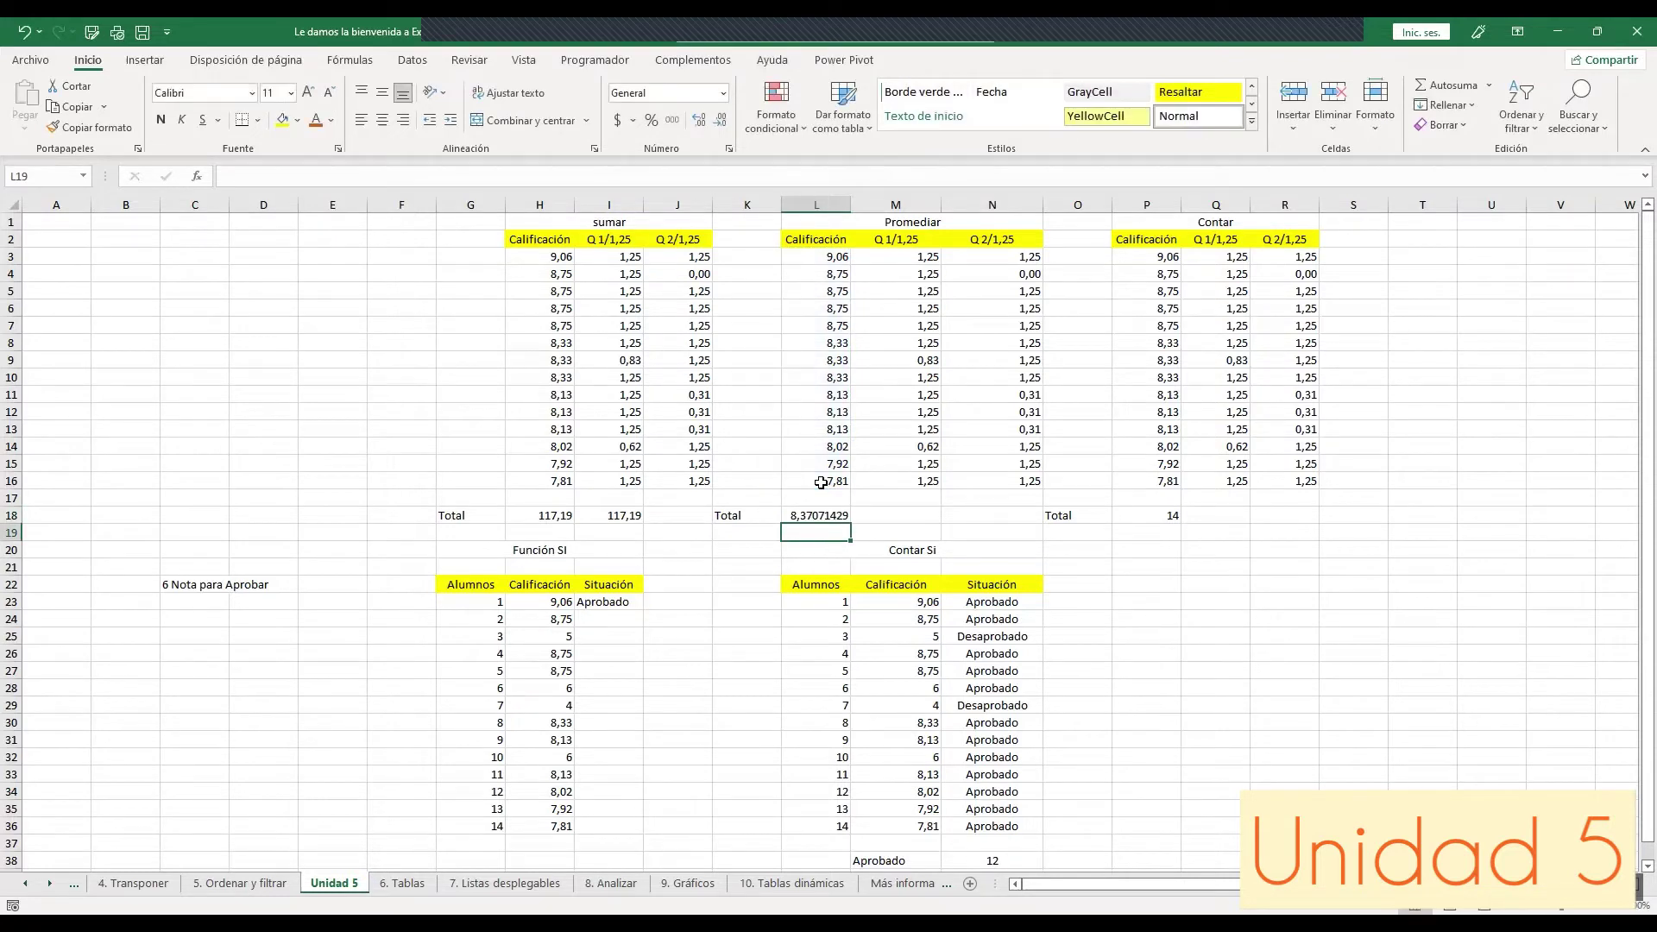
# Step: Insert AutoSum's Promedio function in M18, averaging the Calificación values in L3:L16
pyautogui.click(891, 511)
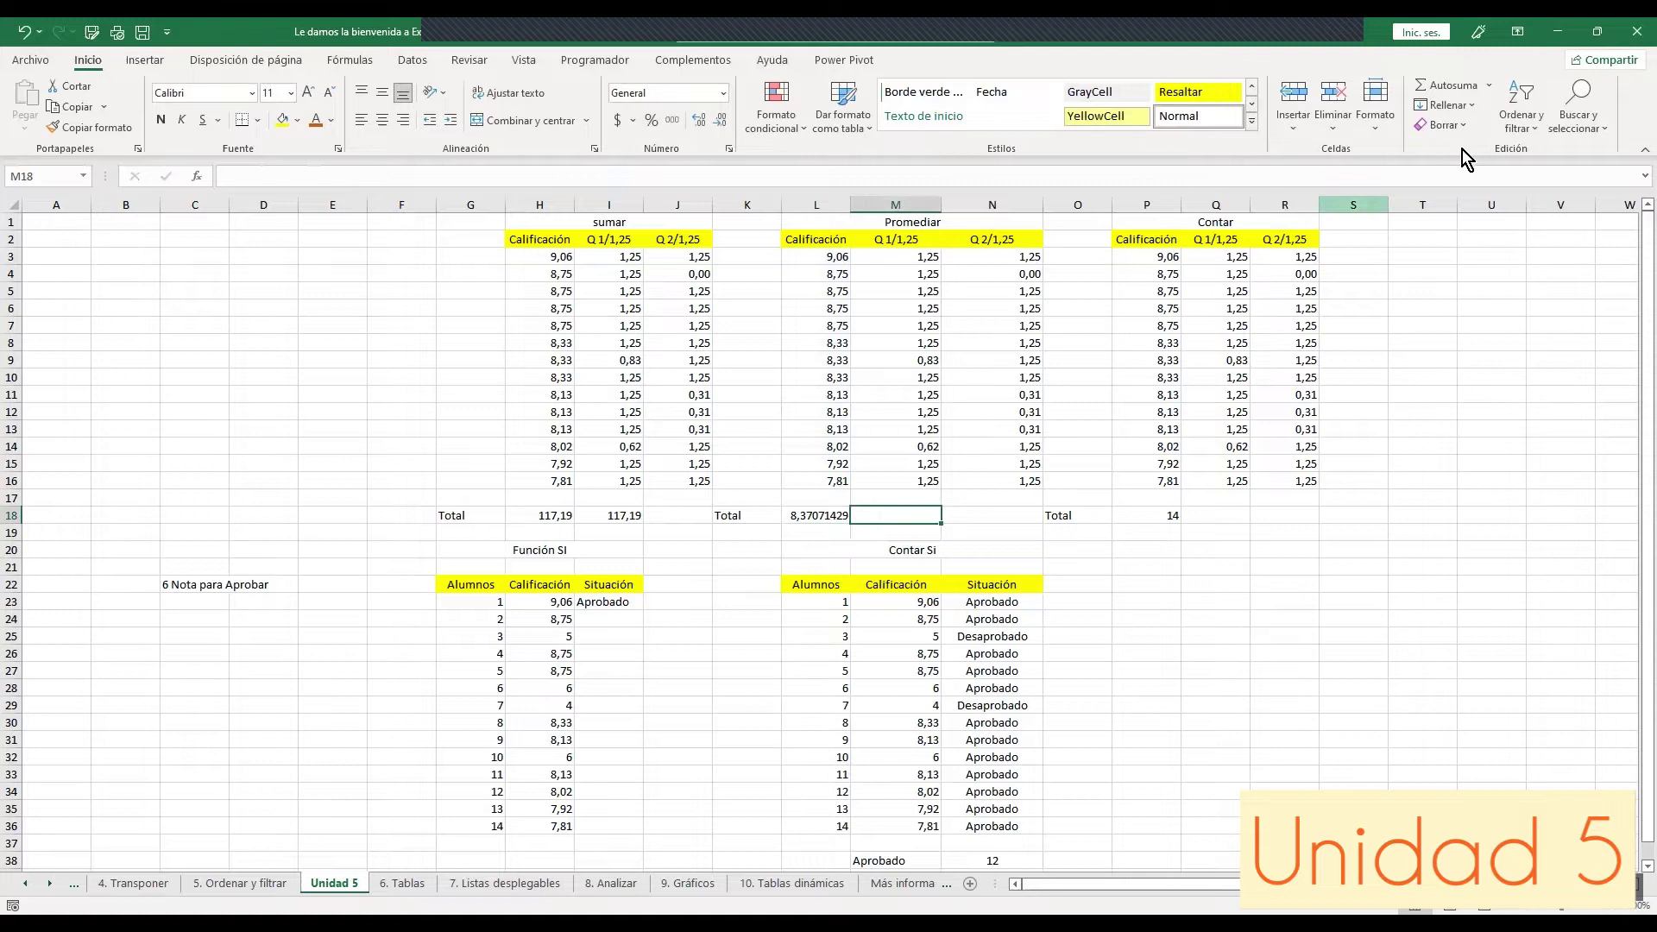
pyautogui.click(1490, 98)
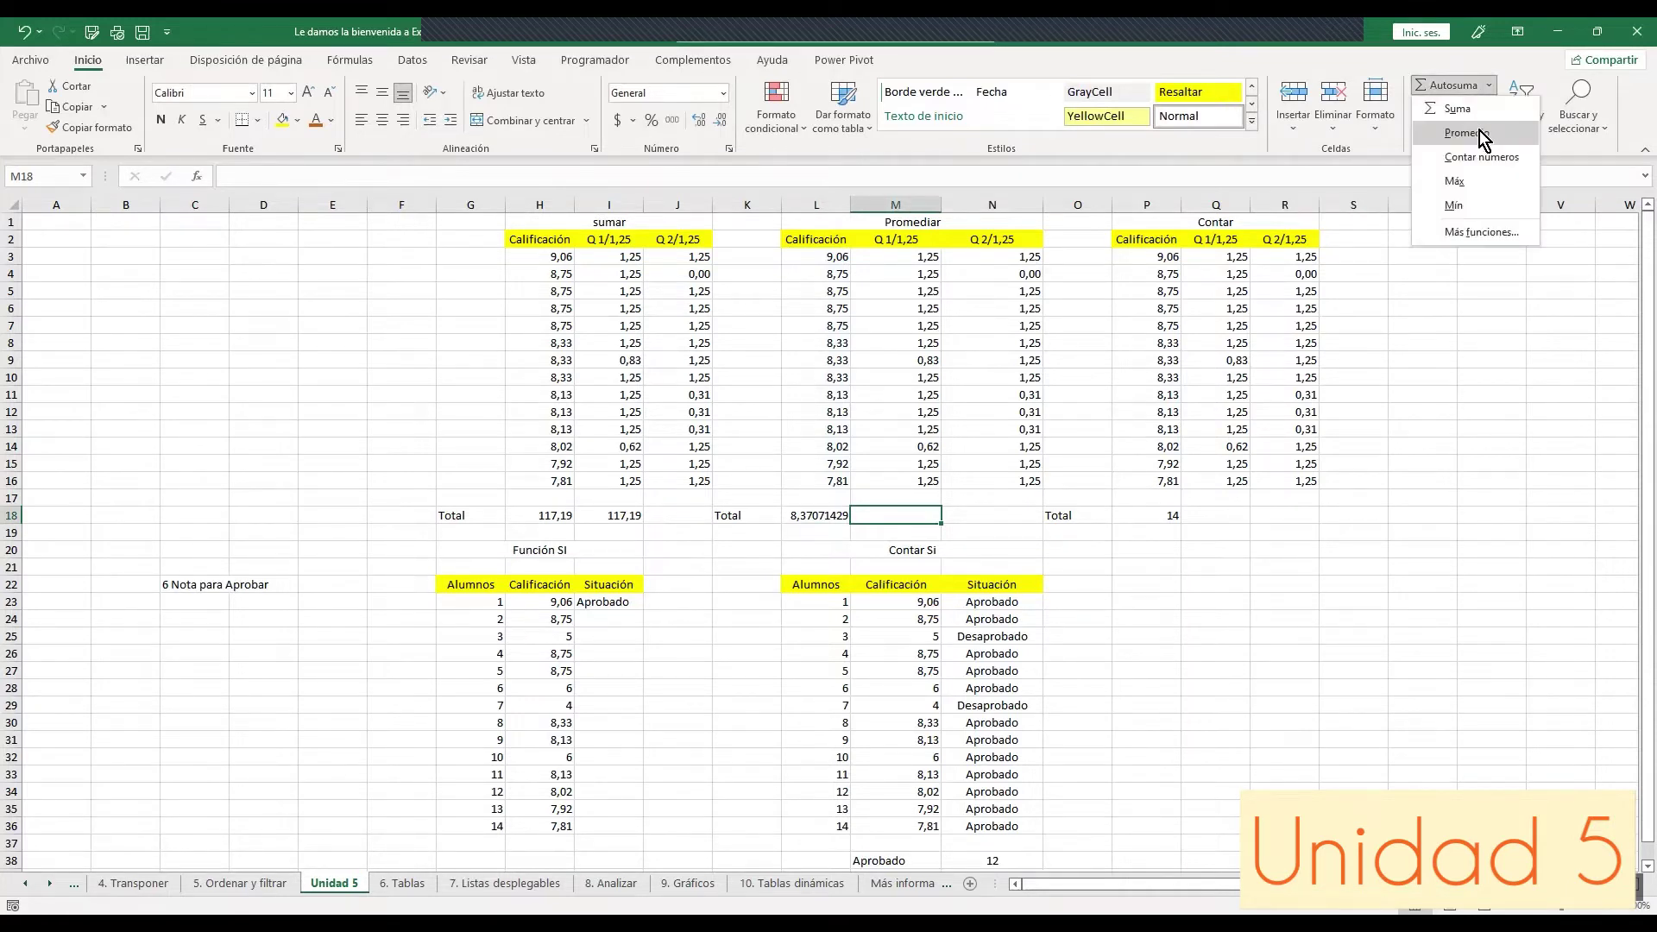
pyautogui.click(1461, 129)
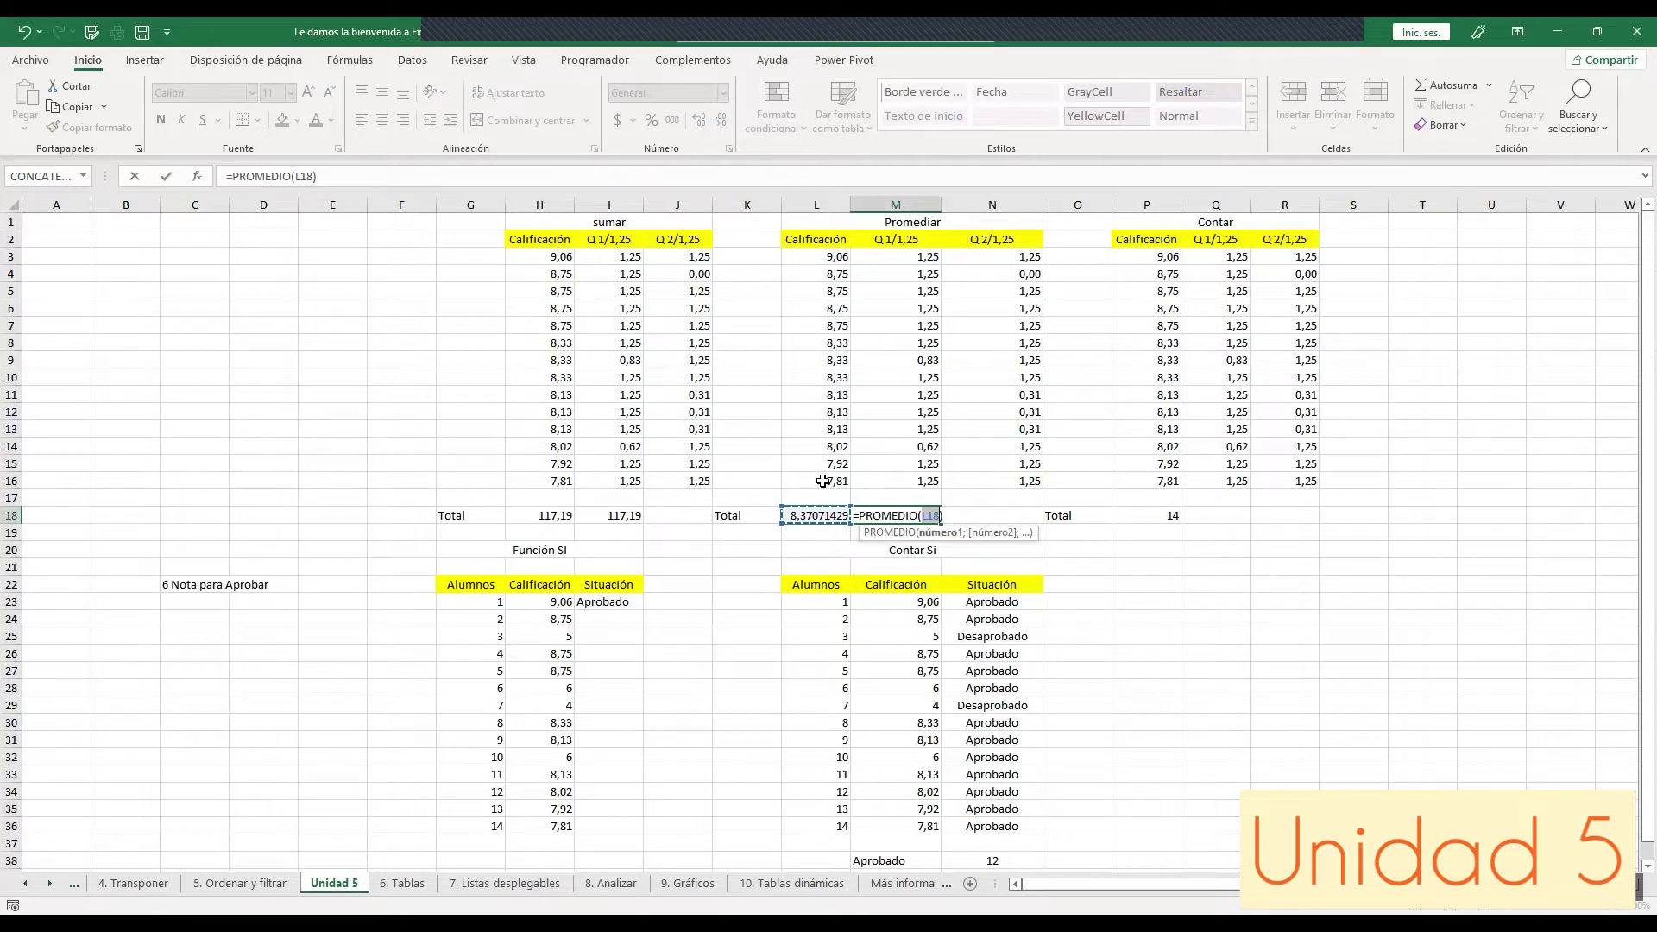
pyautogui.moveTo(822, 257); pyautogui.dragTo(823, 482)
pyautogui.press('Return')
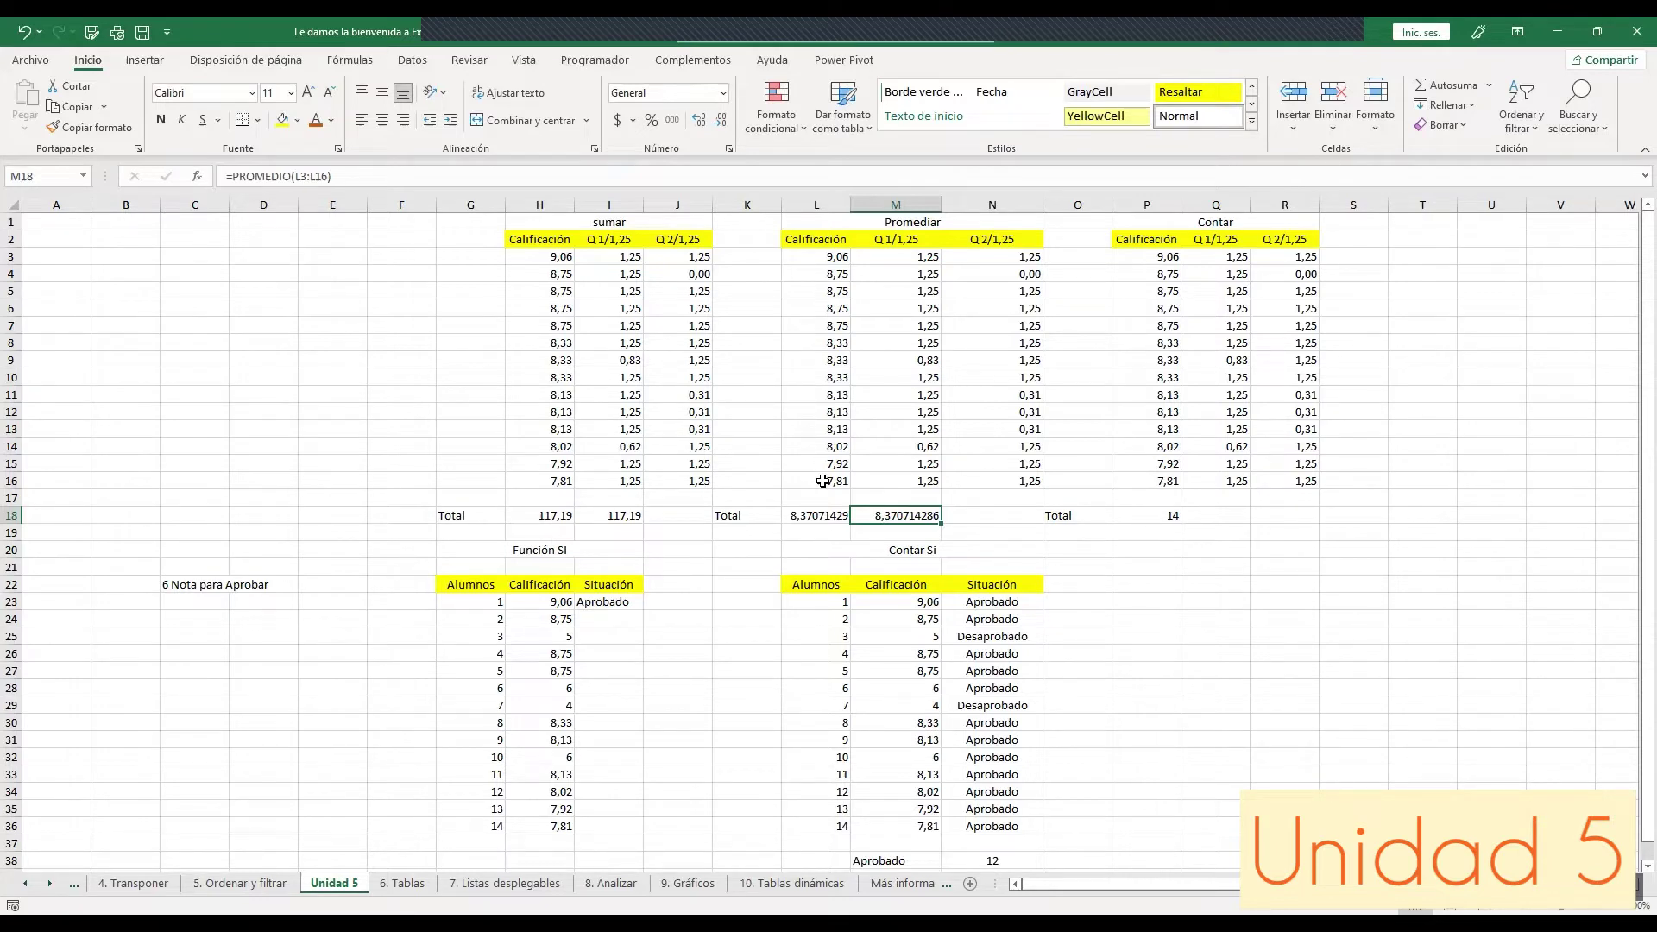
# Step: Delete the Calificación value in cell P9 of the Contar table to test the count formula in P18
pyautogui.press('Right')
pyautogui.press('Right')
pyautogui.press('Right')
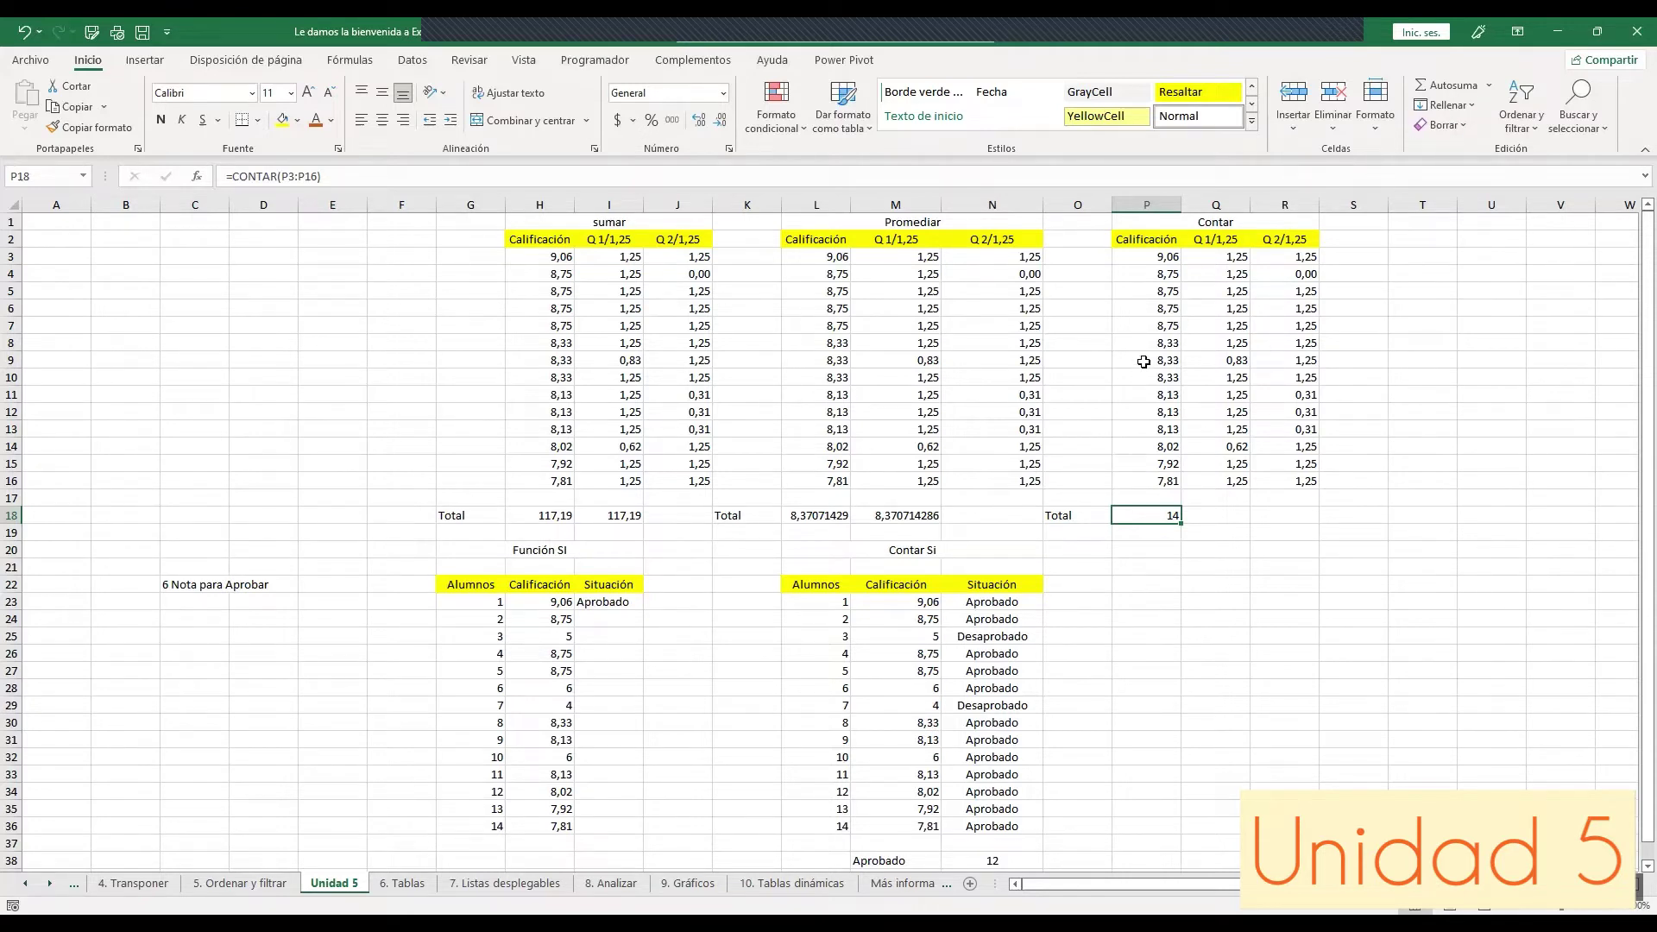
pyautogui.press('Up')
pyautogui.press('Up')
pyautogui.press('Up')
pyautogui.press('Up')
pyautogui.press('Up')
pyautogui.press('Up')
pyautogui.press('Up')
pyautogui.press('Up')
pyautogui.press('Up')
pyautogui.press('Delete')
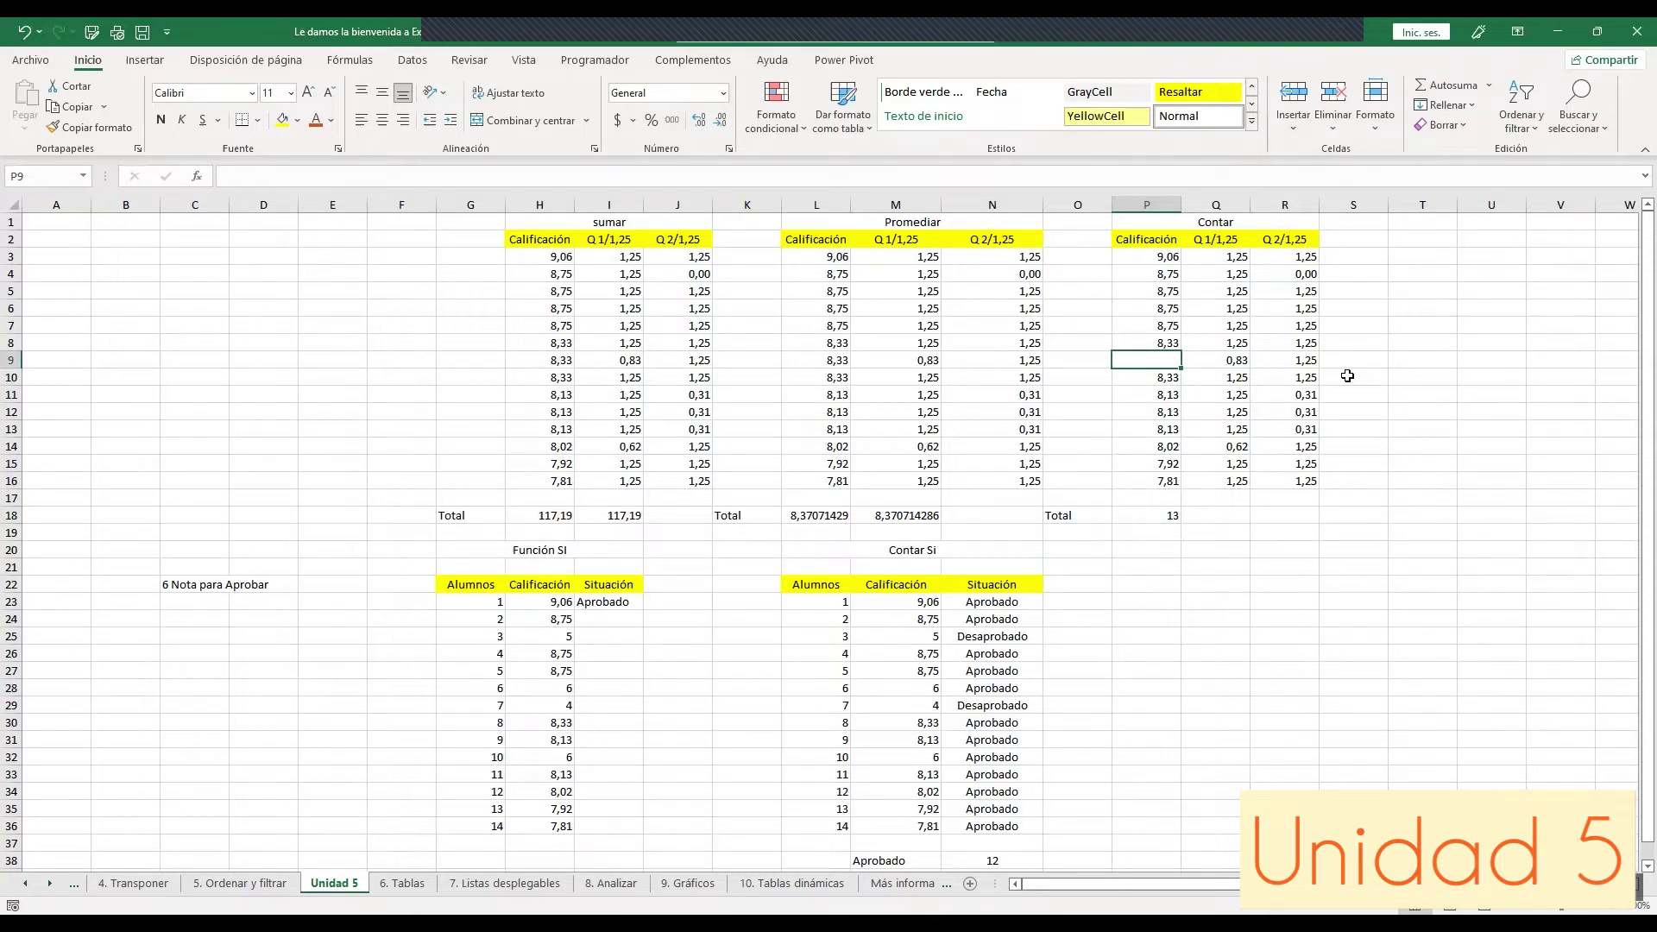
# Step: Delete the Calificación value in P10 of the Contar table, and undo the deletions in P9 and P10
pyautogui.press('Down')
pyautogui.press('Delete')
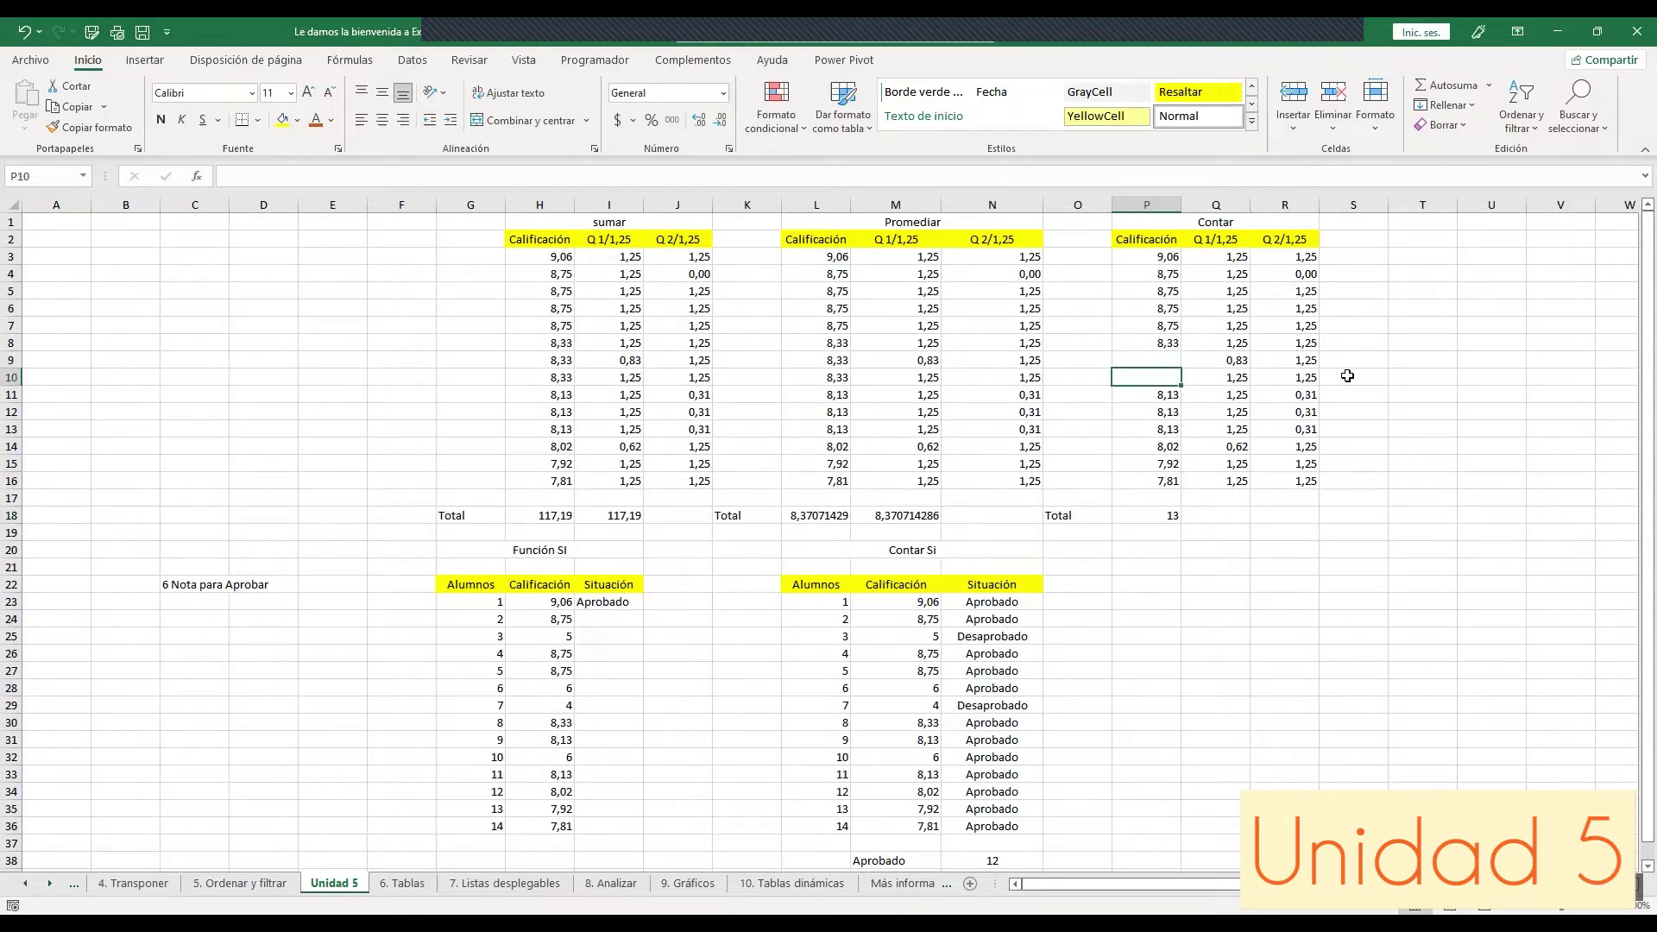
pyautogui.click(26, 31)
pyautogui.click(25, 31)
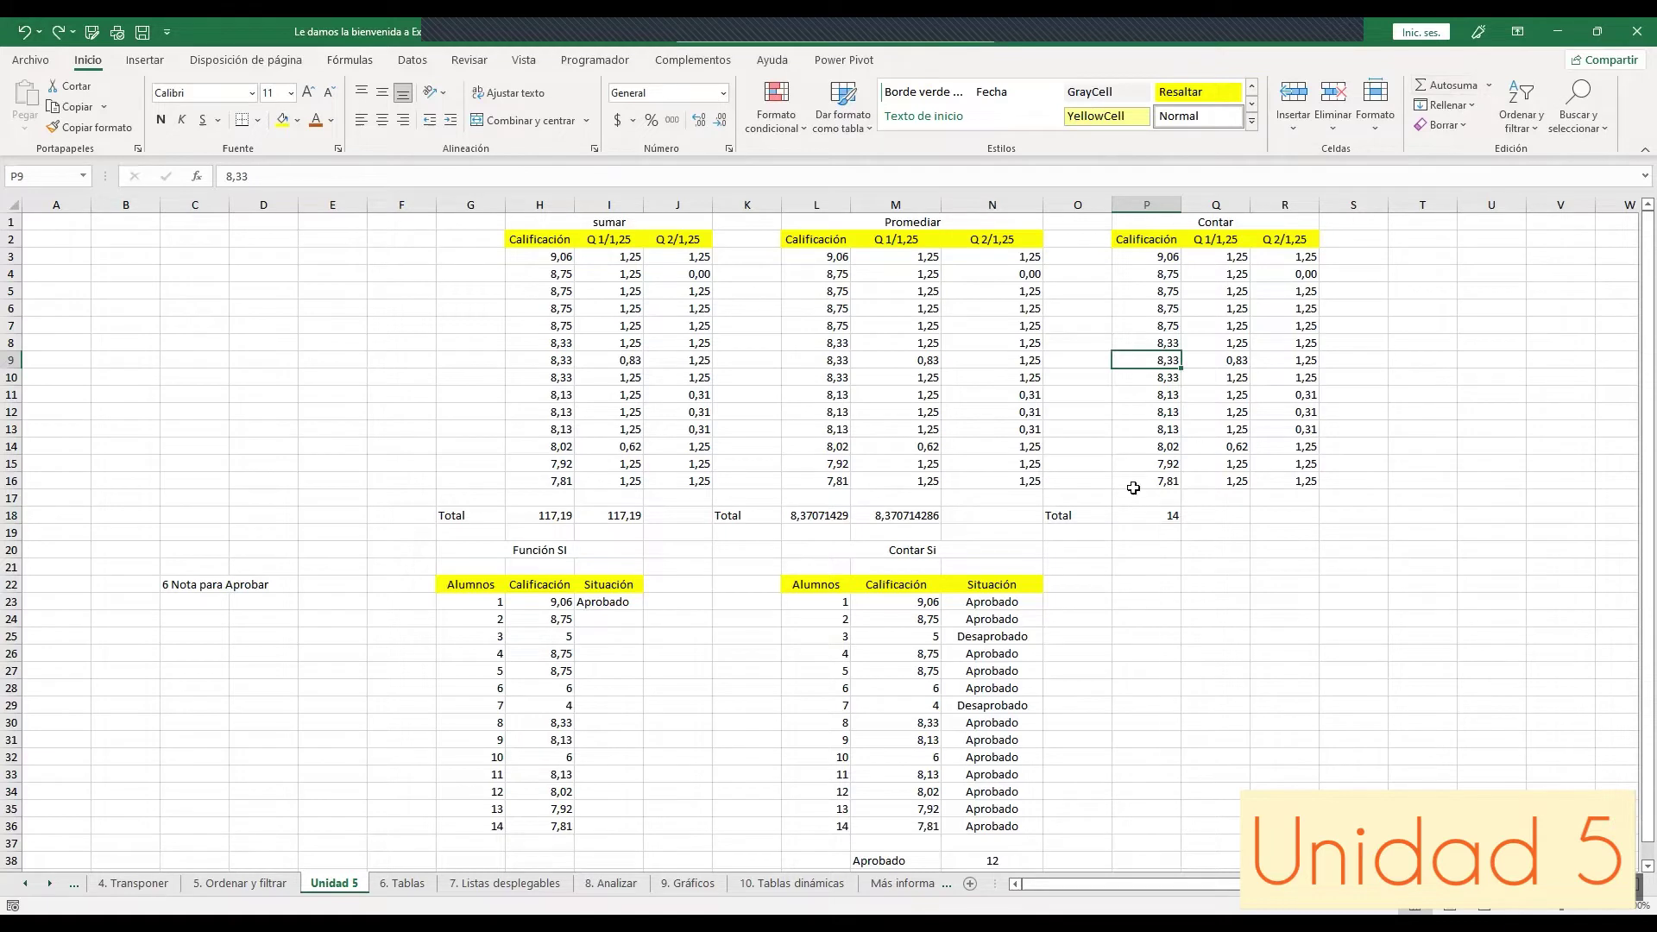
# Step: Replace the formula in P18 with AutoSum's Contar números function, counting the Calificación values in P3:P16
pyautogui.click(1163, 511)
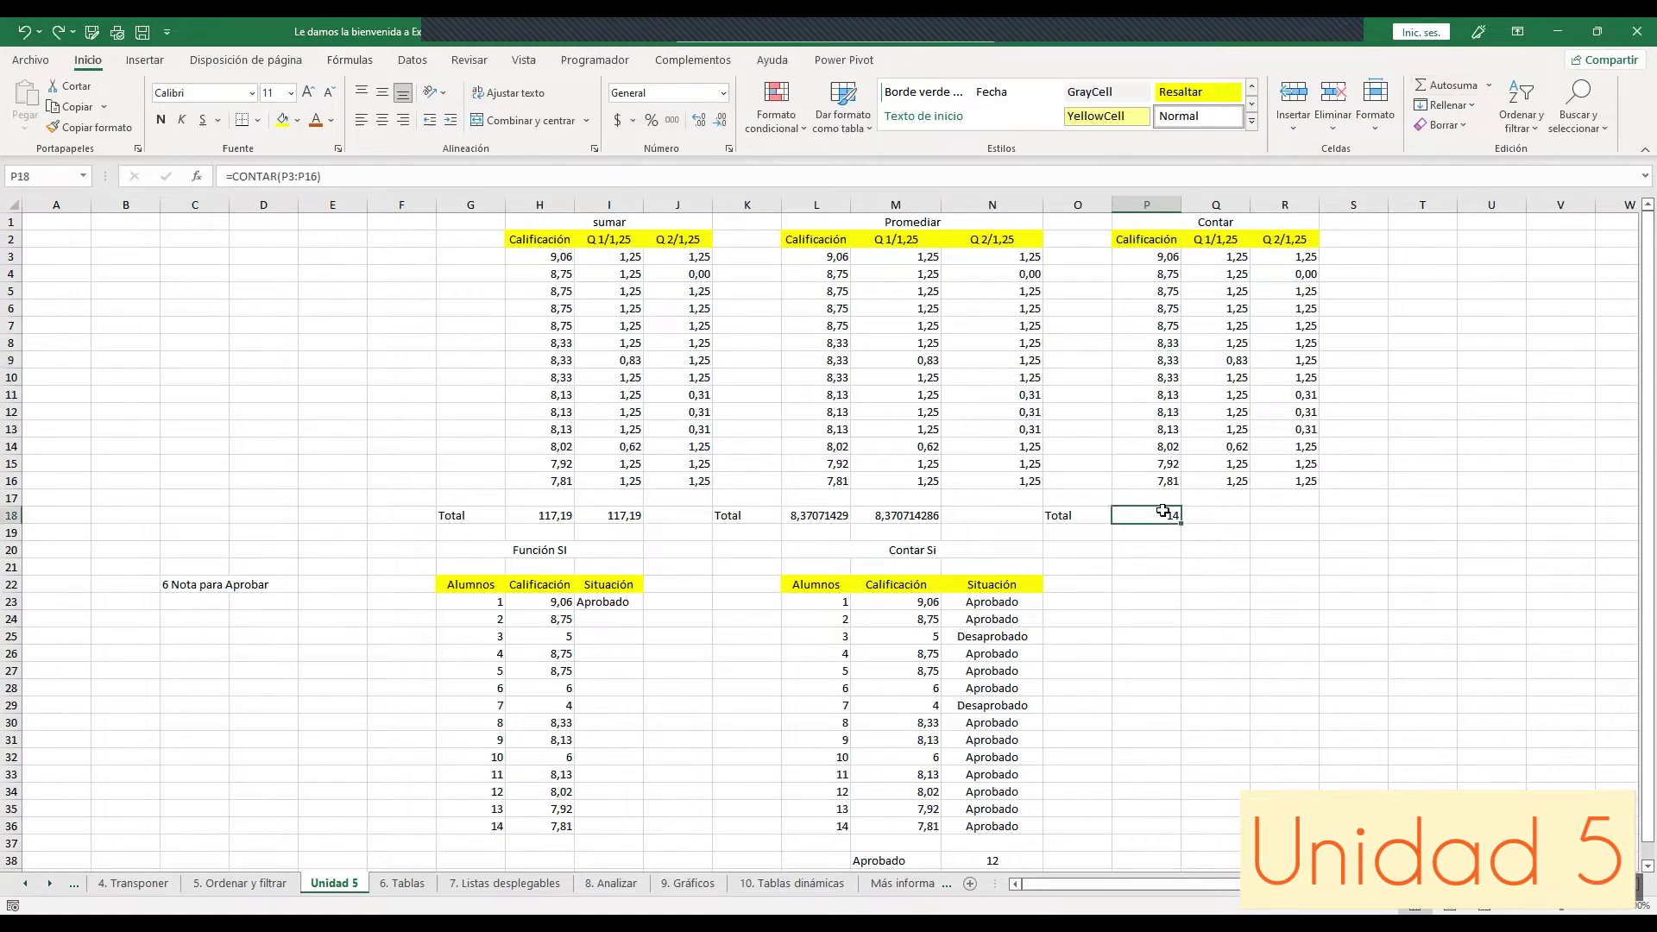
pyautogui.click(1490, 85)
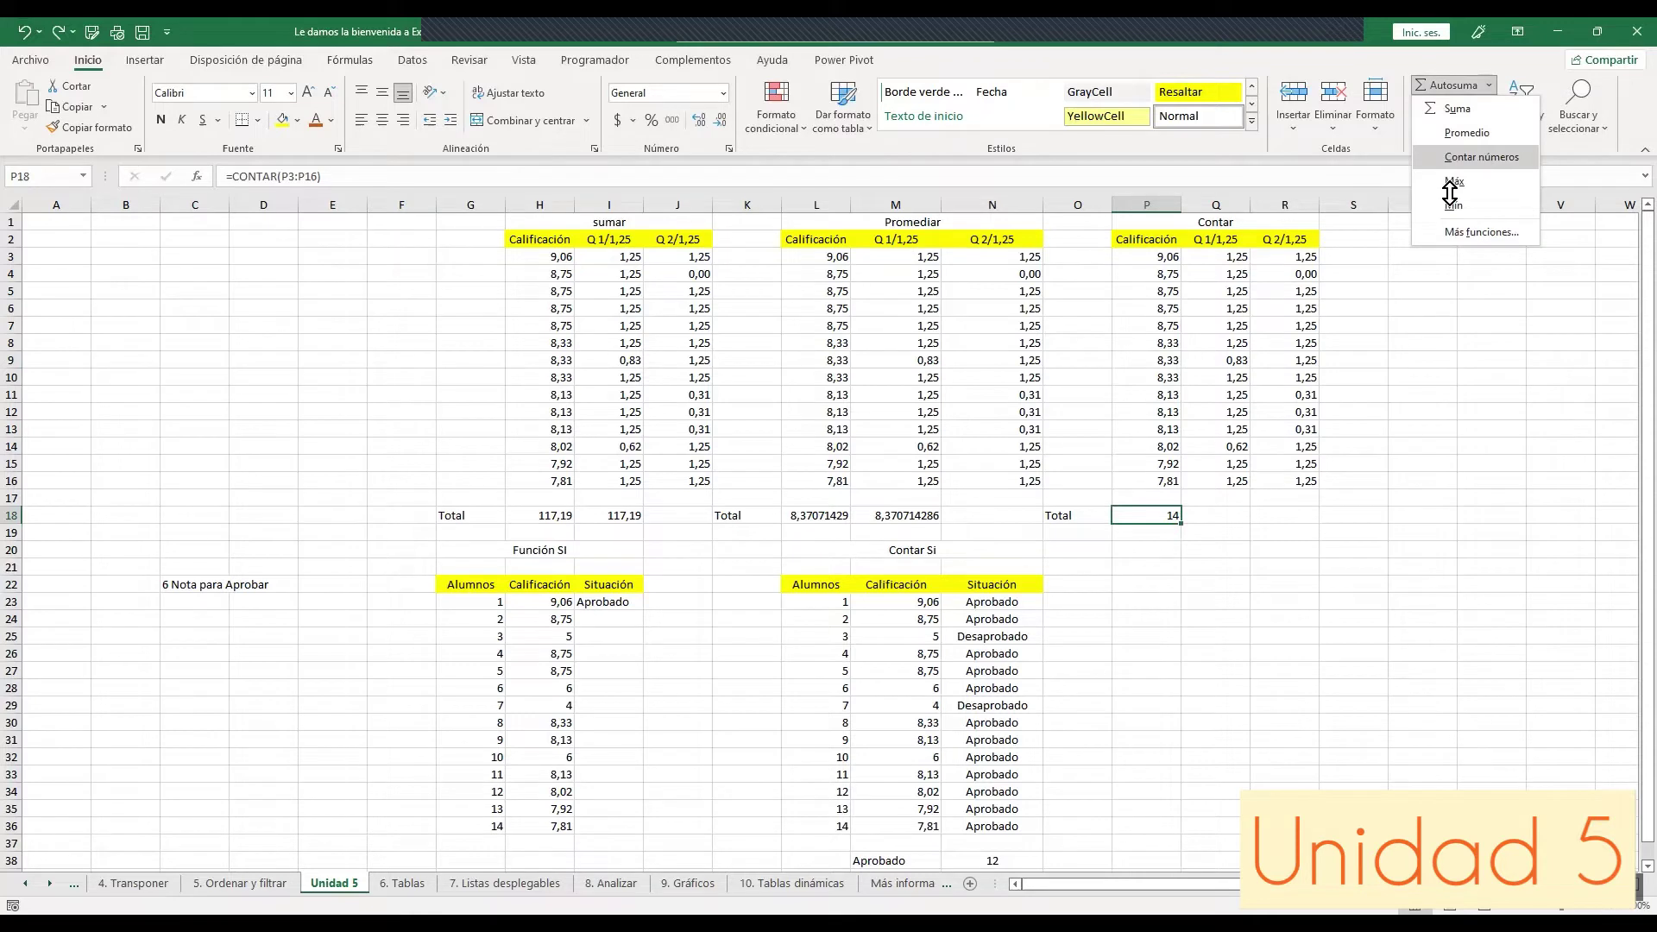
pyautogui.click(1478, 156)
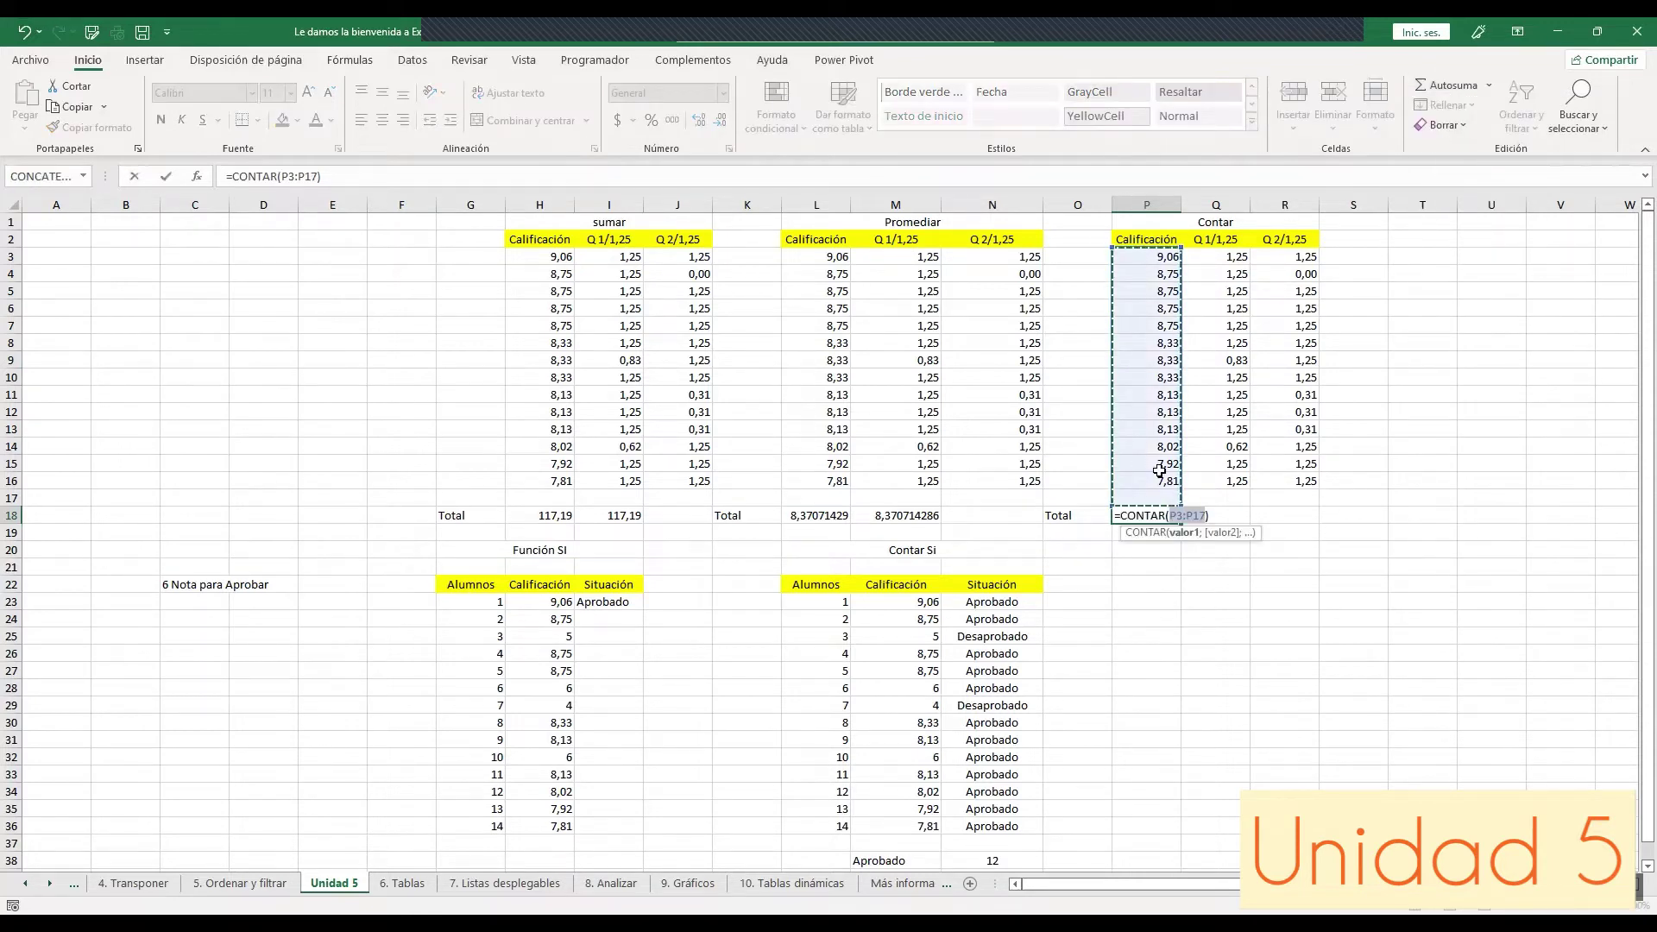
pyautogui.moveTo(1146, 256); pyautogui.dragTo(1165, 477)
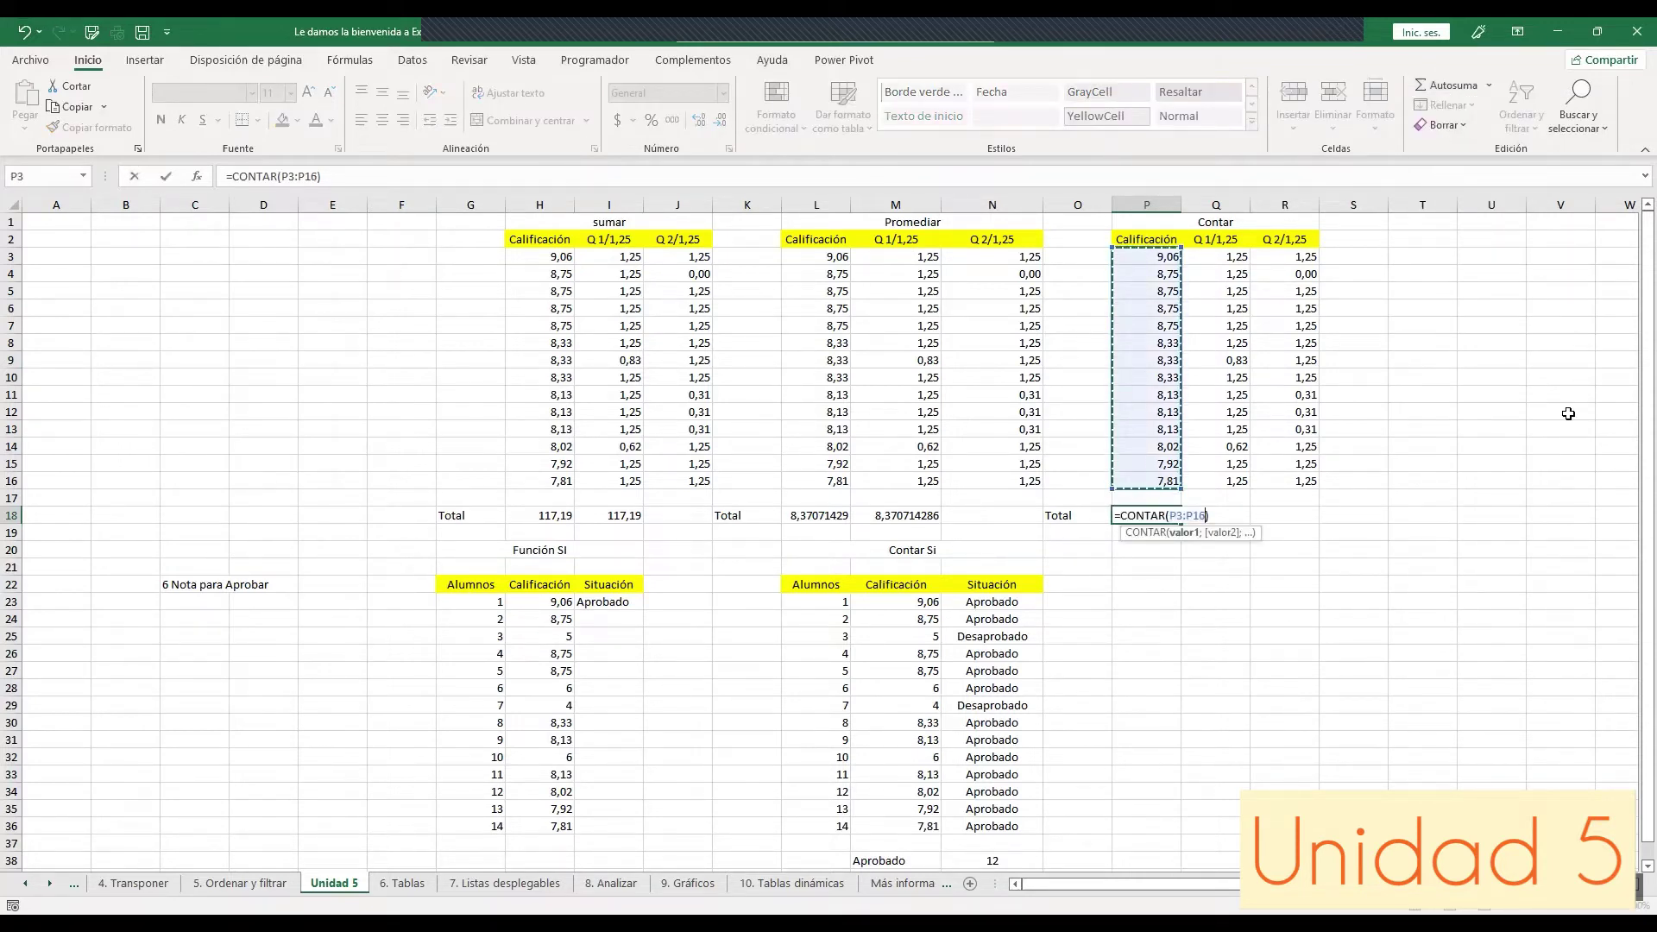
pyautogui.hotkey('ctrl', 'Return')
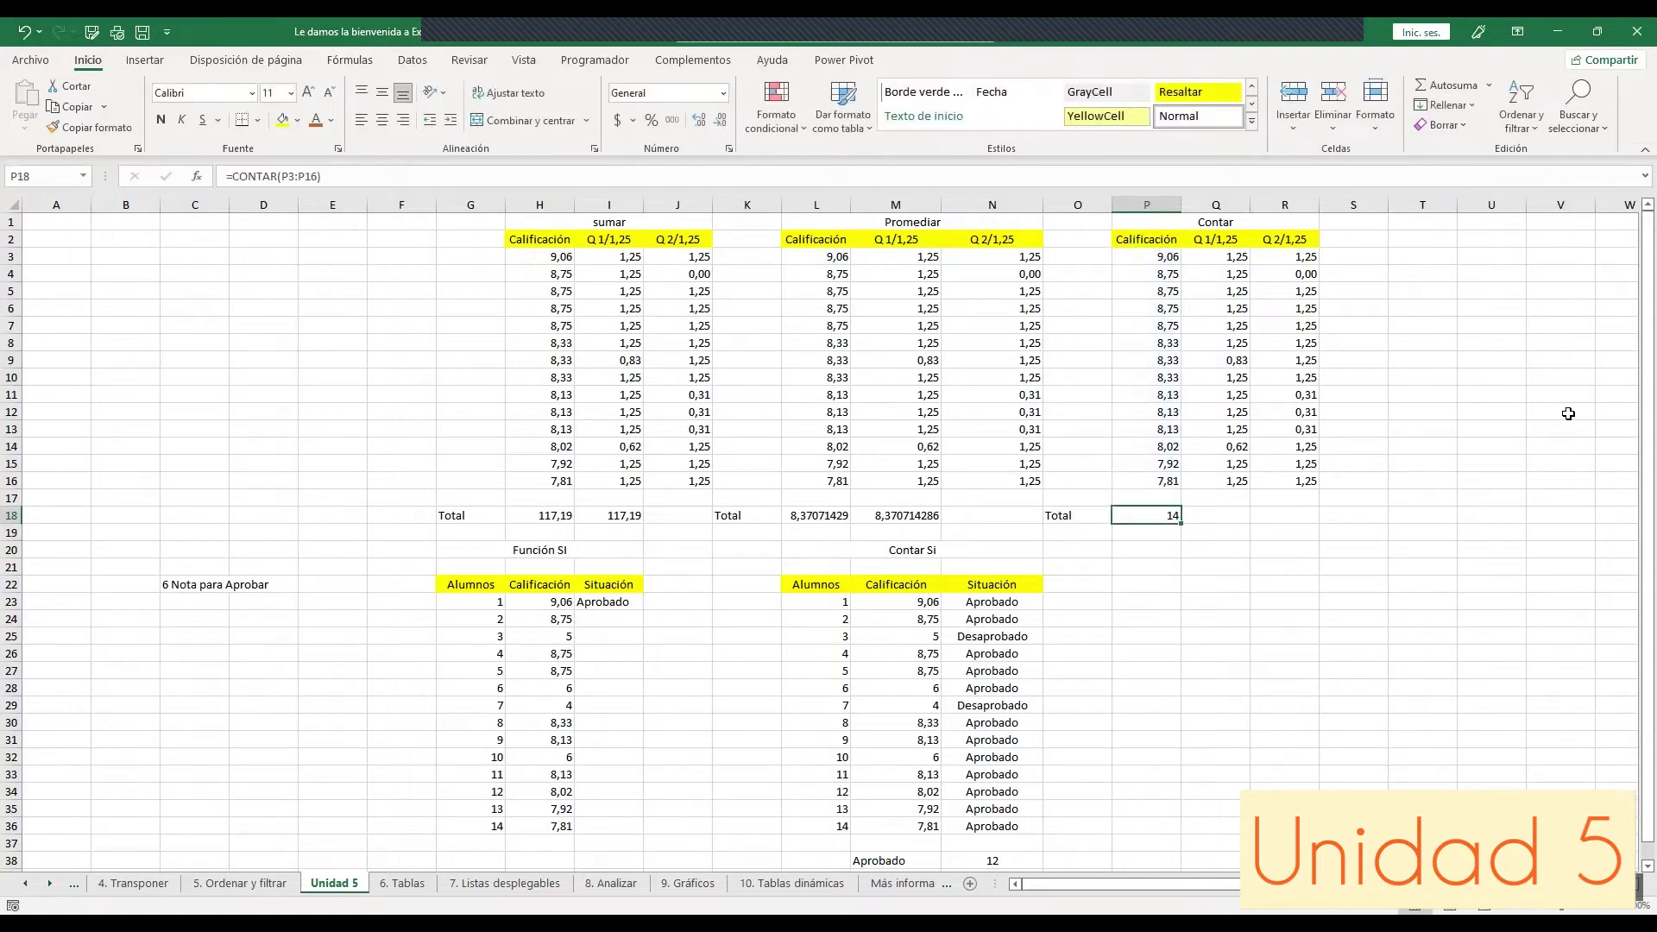
pyautogui.press('Right')
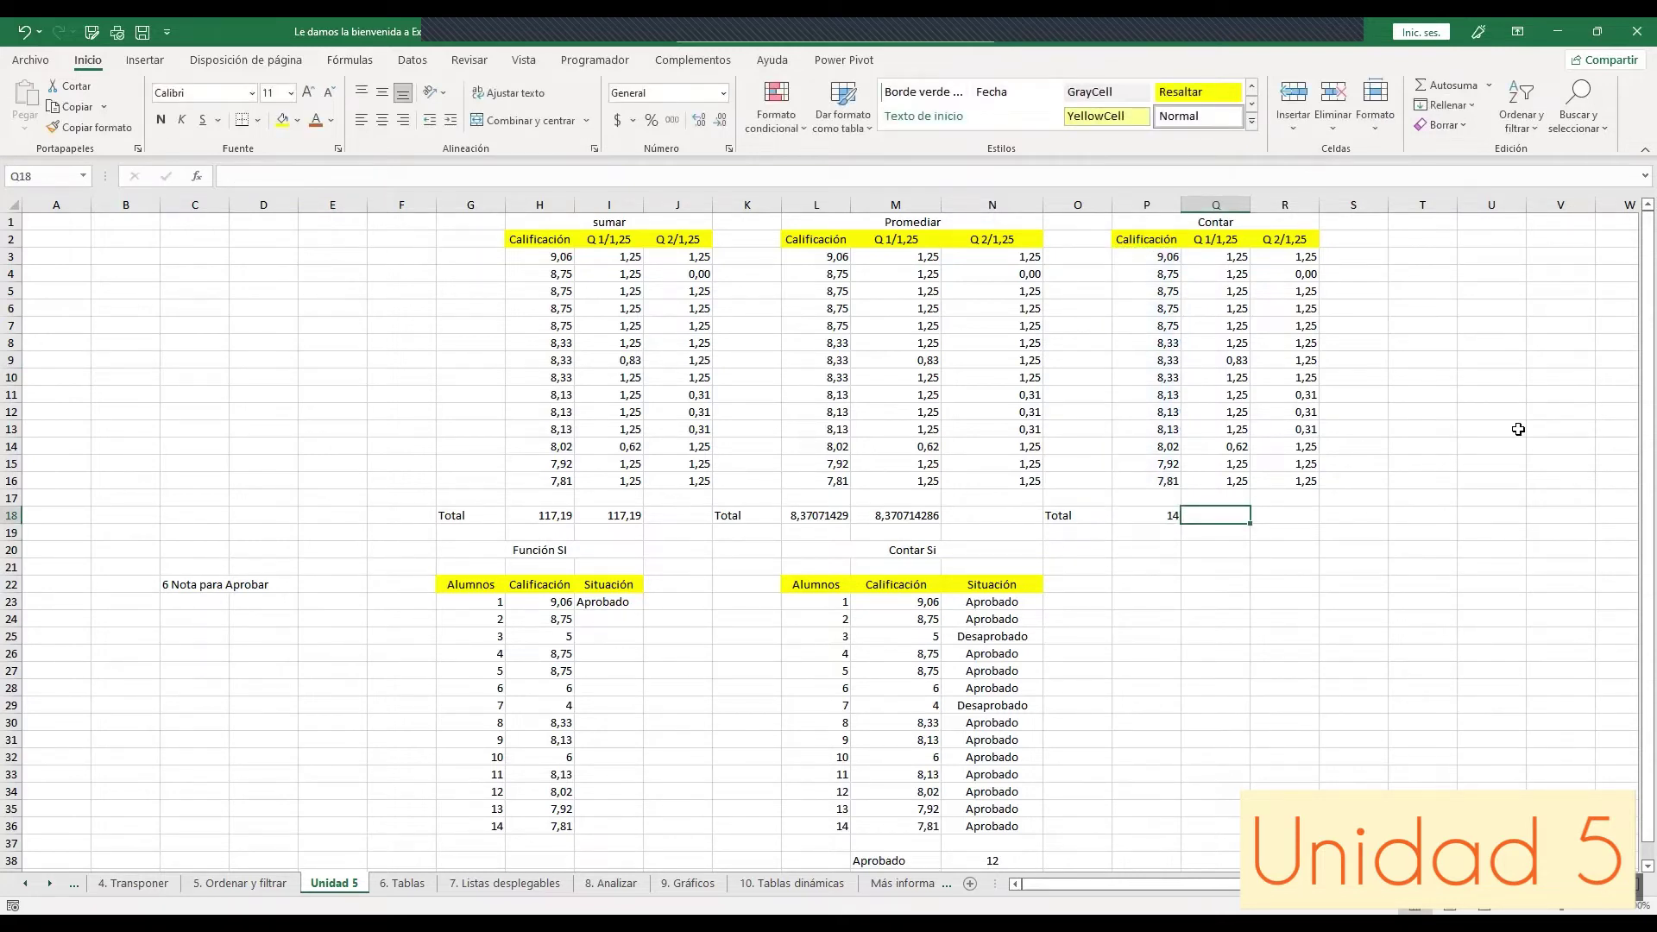
pyautogui.click(1168, 517)
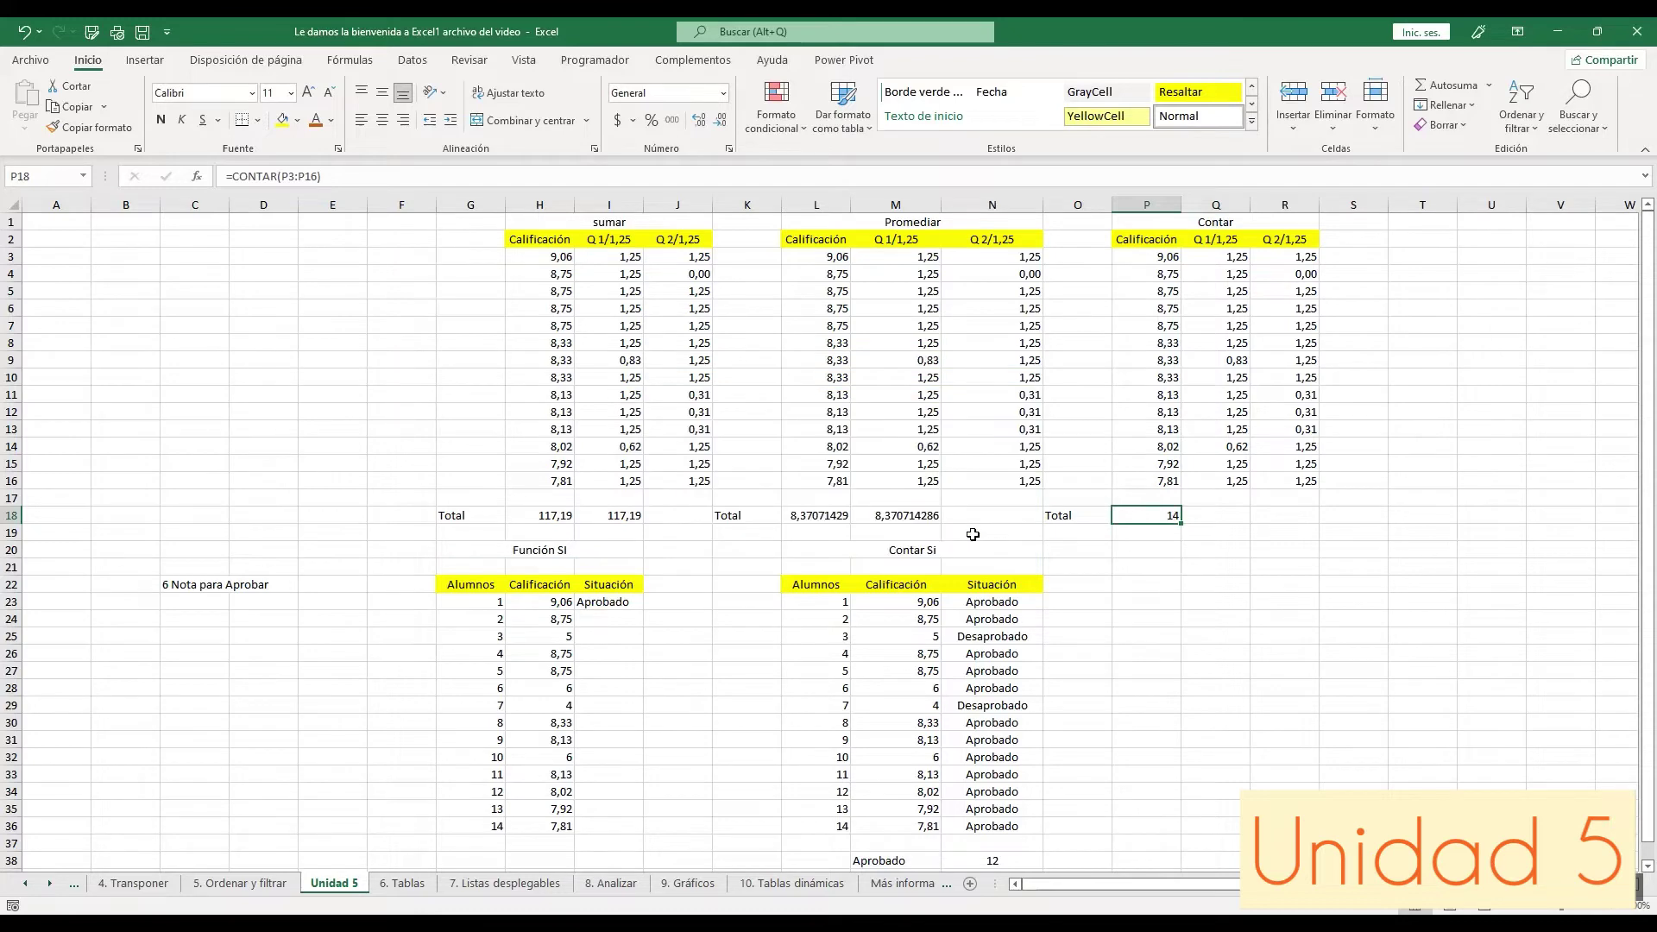
# Step: Enlarge the formula bar and examine the SI formula in C26 alongside cells H23 and I23 of the Función SI table
pyautogui.click(895, 550)
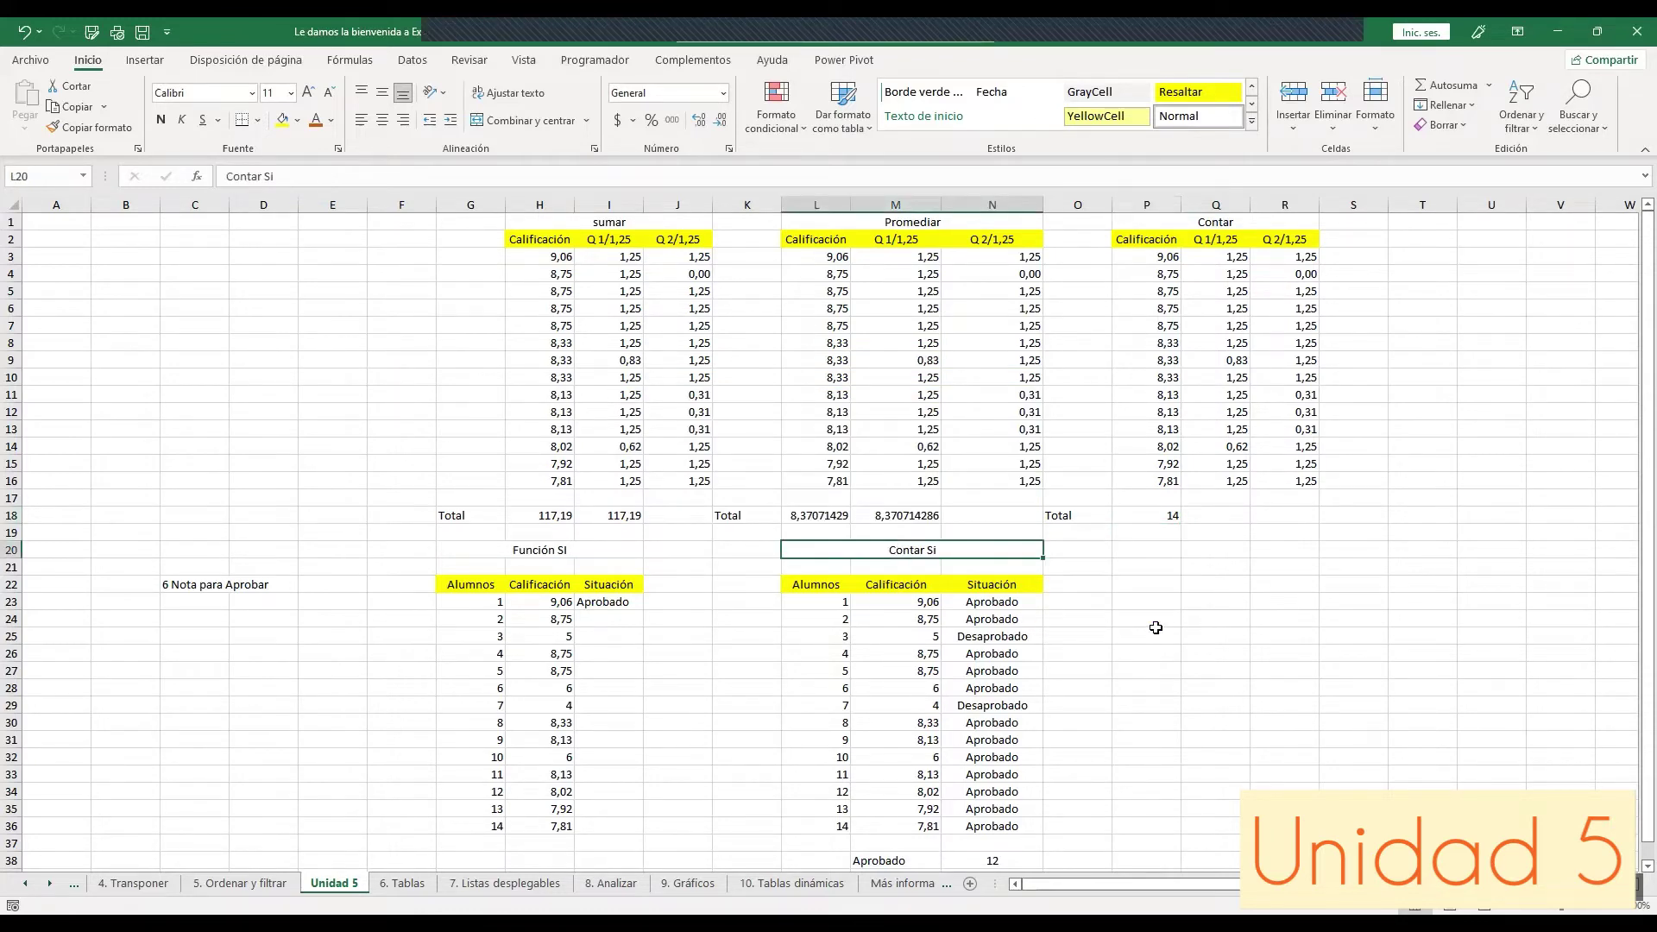
pyautogui.scroll(-1, 1155, 629)
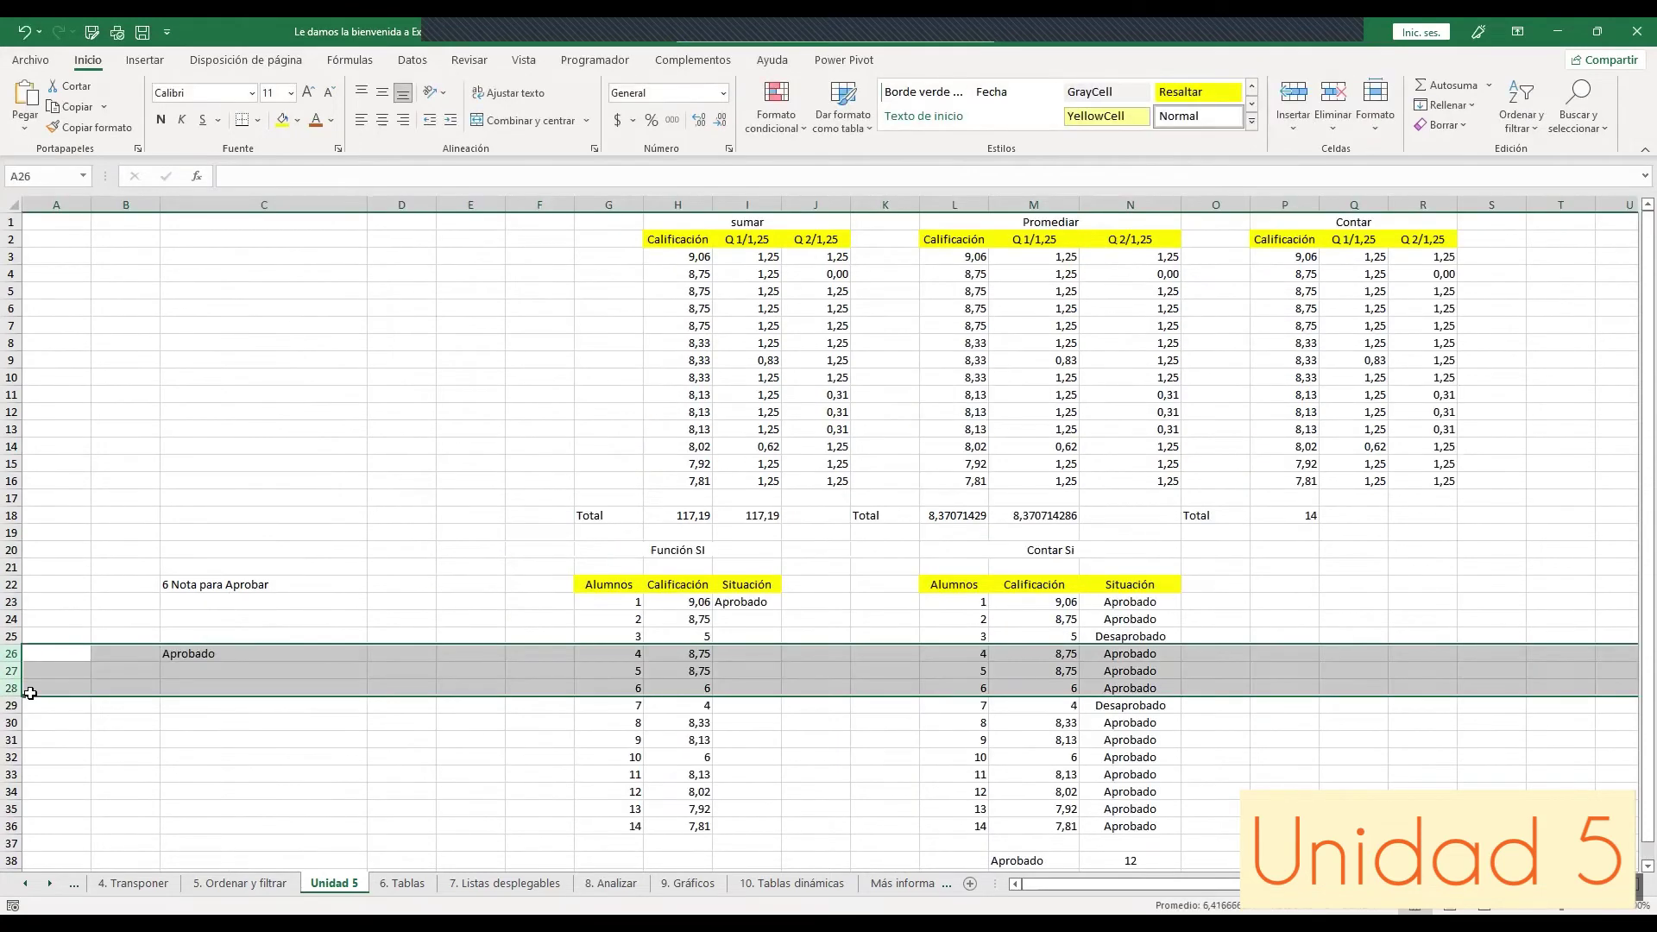
pyautogui.click(608, 604)
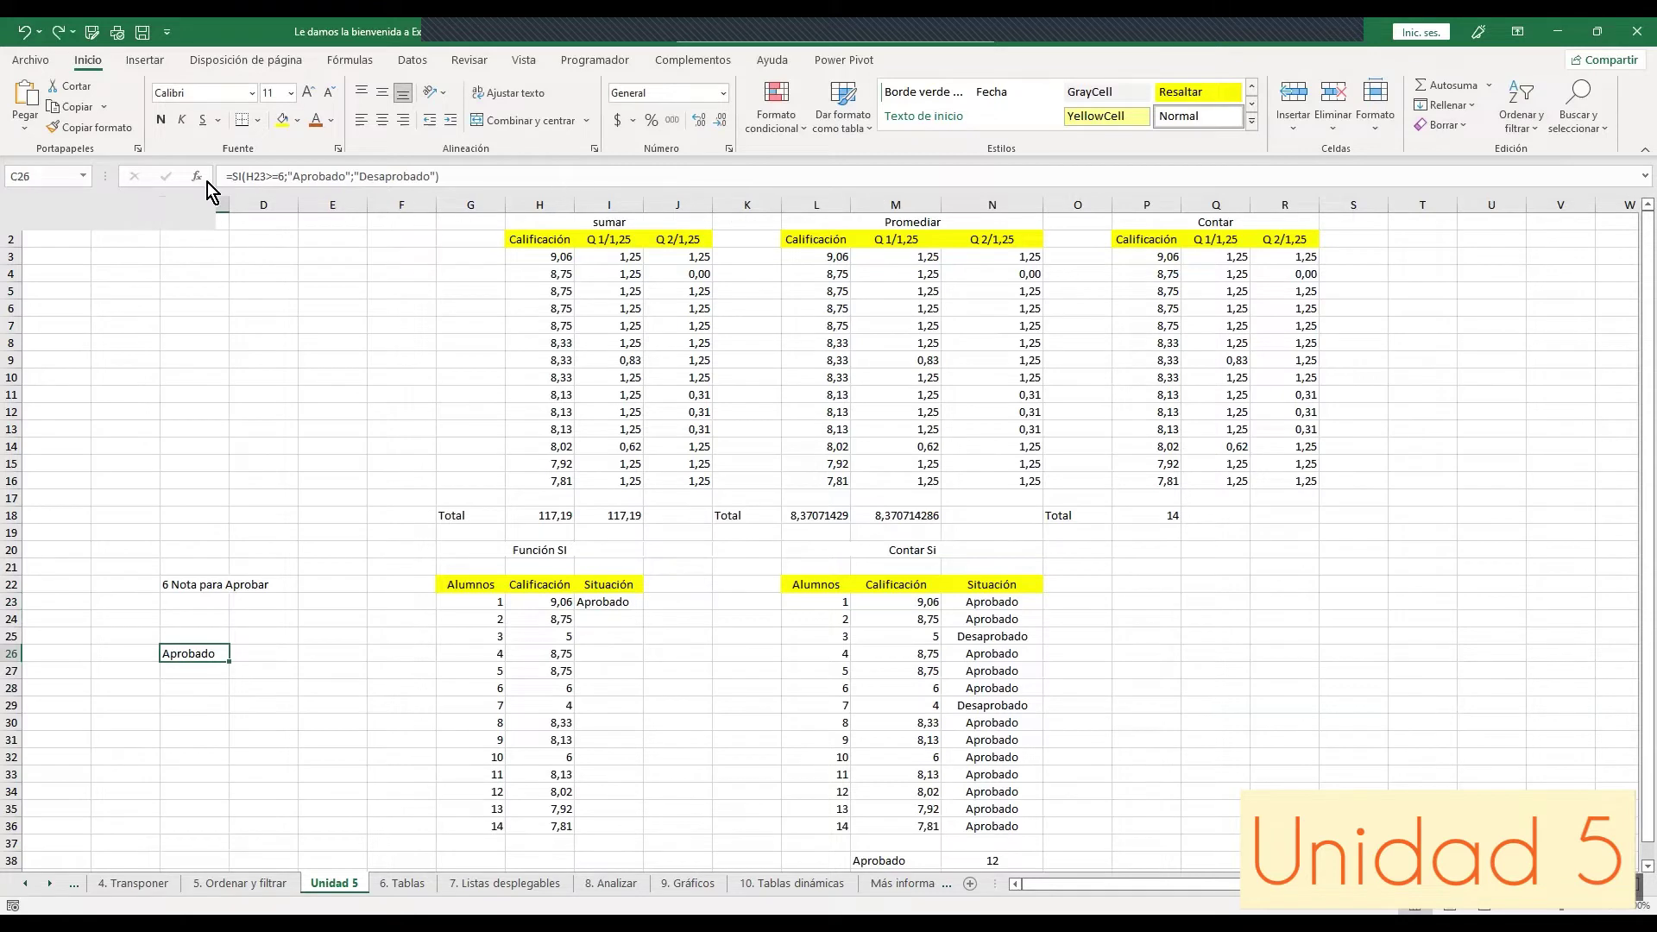
pyautogui.moveTo(212, 192); pyautogui.dragTo(230, 227)
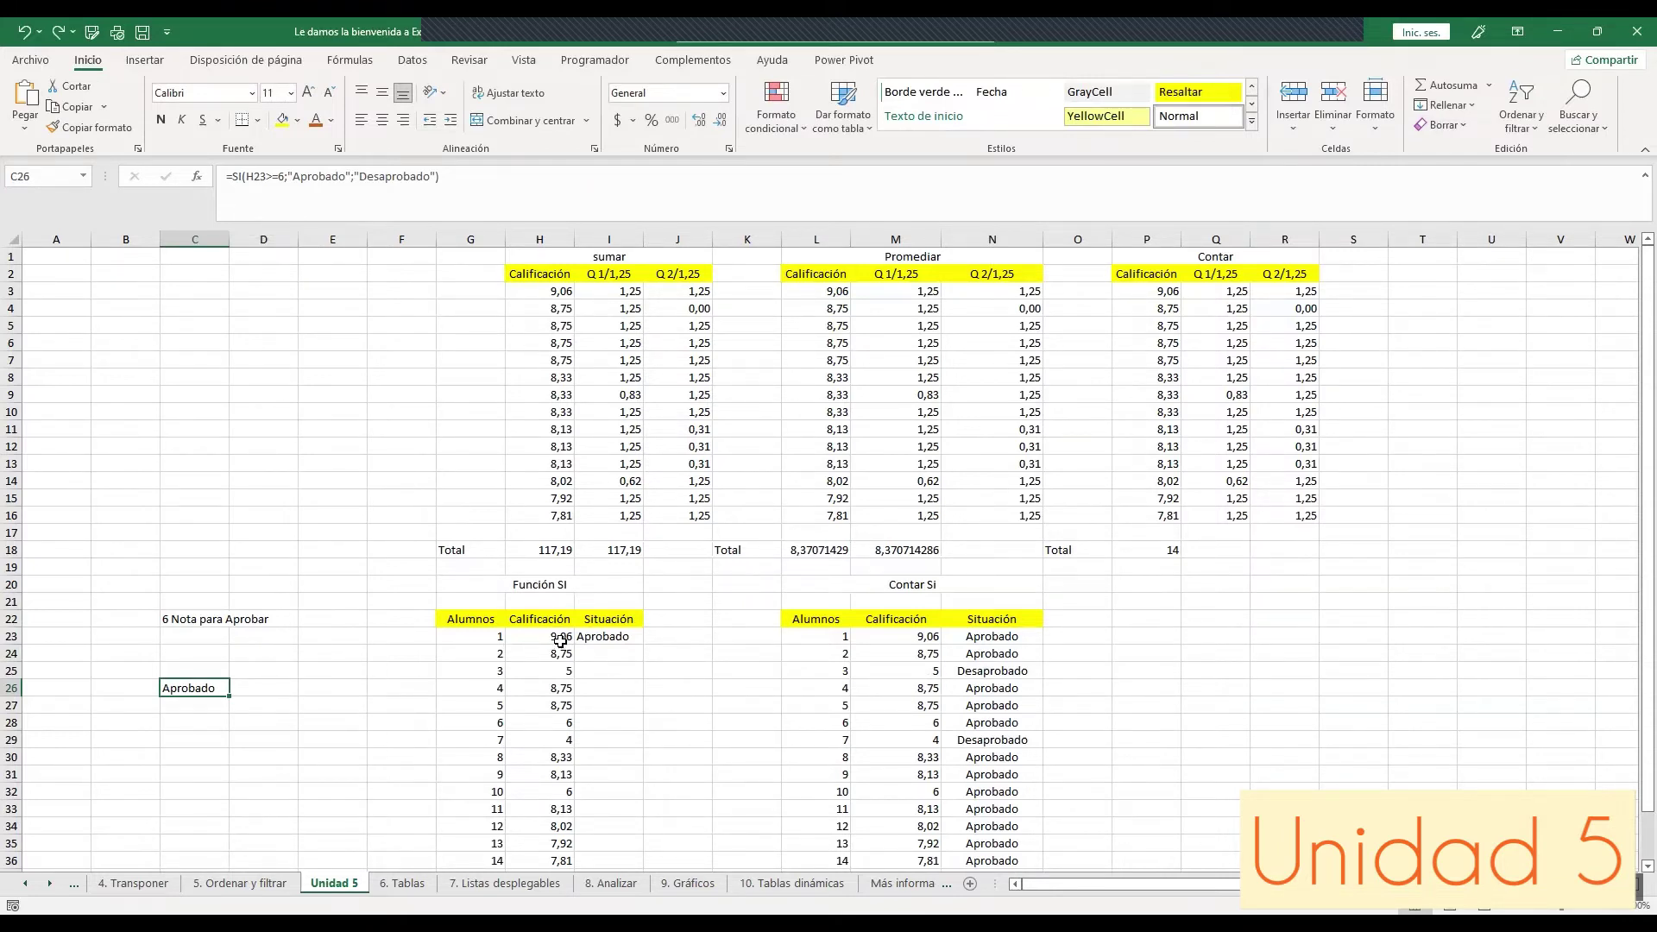
pyautogui.click(561, 639)
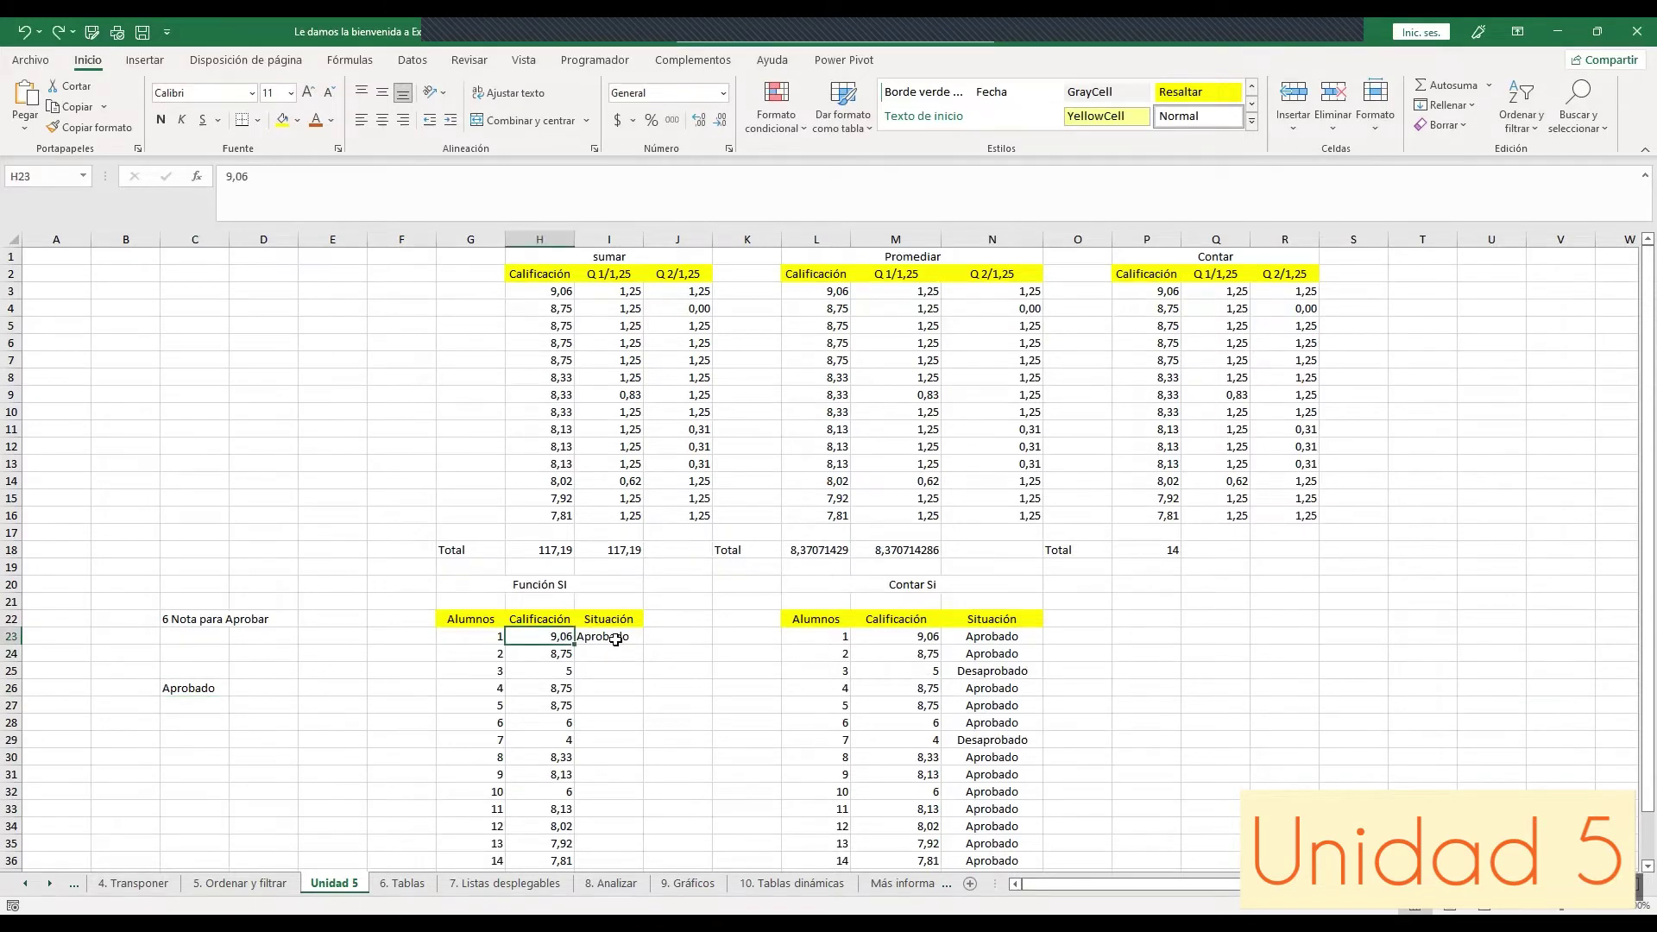
pyautogui.click(610, 638)
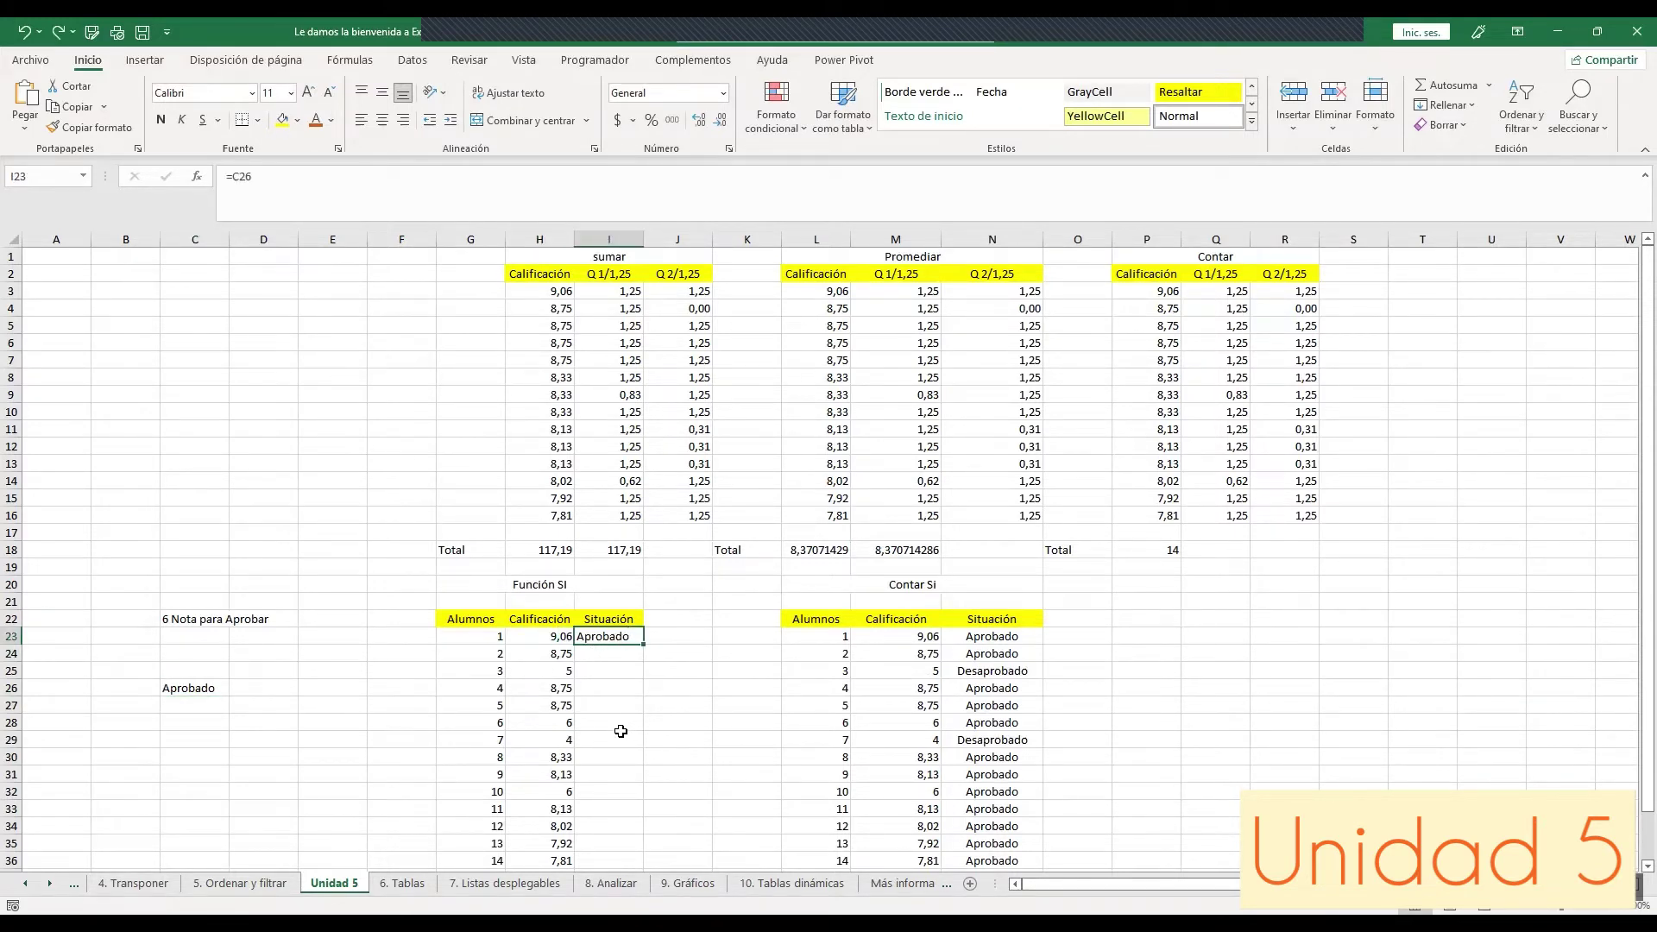
pyautogui.click(194, 688)
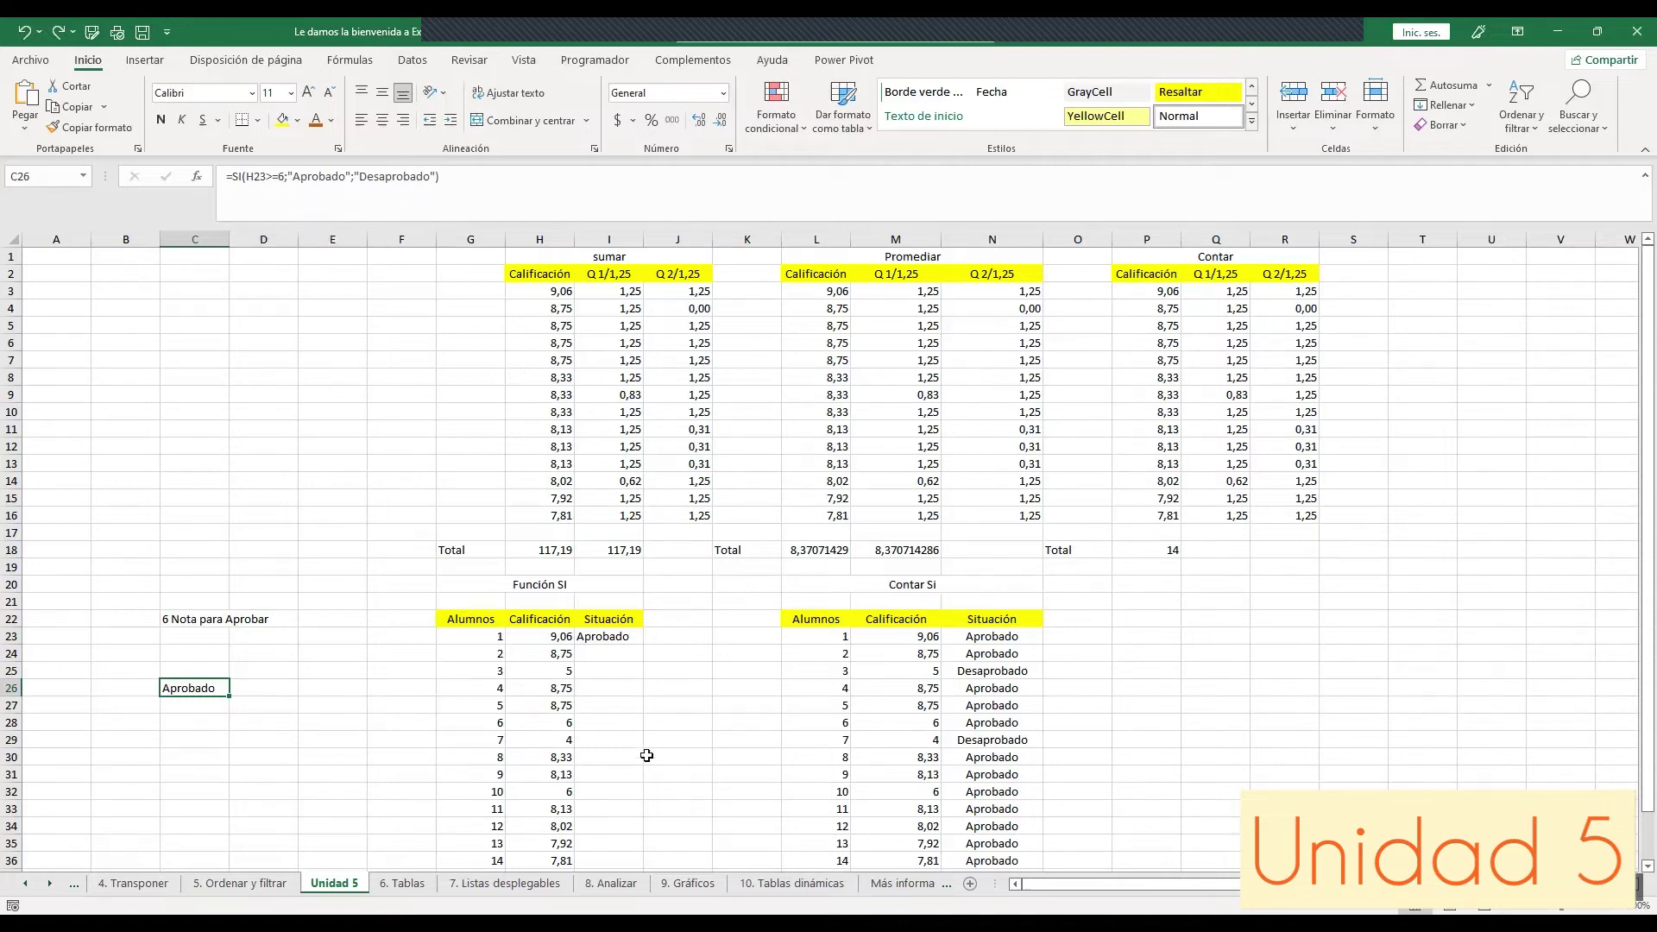
# Step: Try to copy the cell reference from I23 into the Situación cells I24:I36, and clear the pasted cells
pyautogui.click(627, 640)
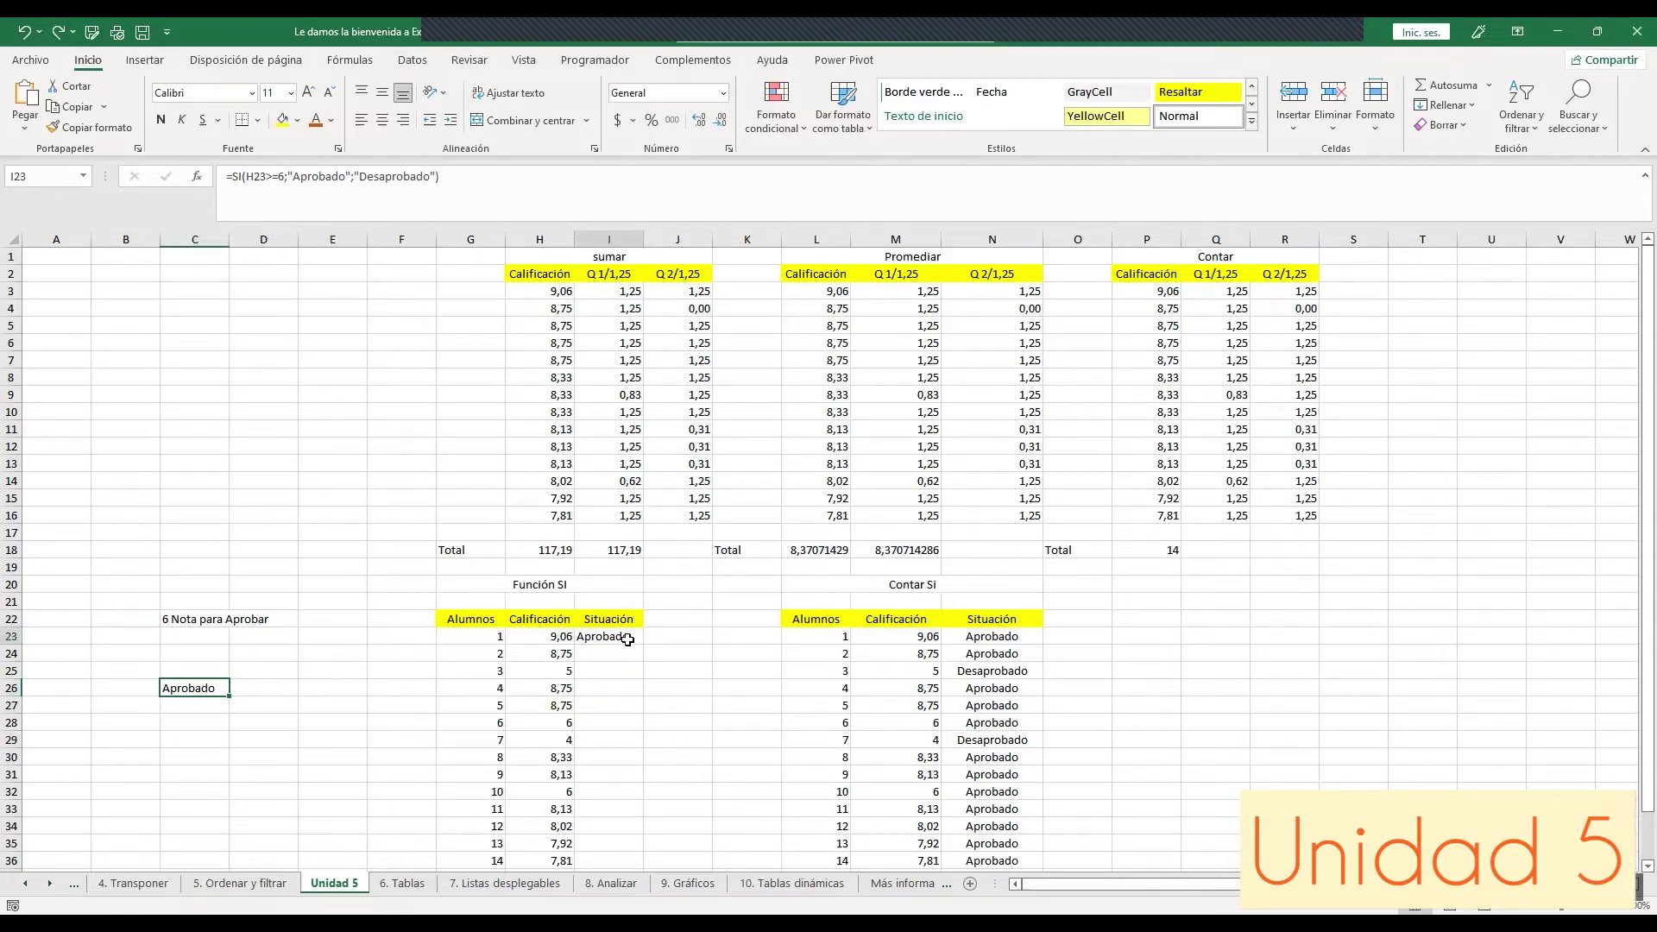
pyautogui.click(74, 106)
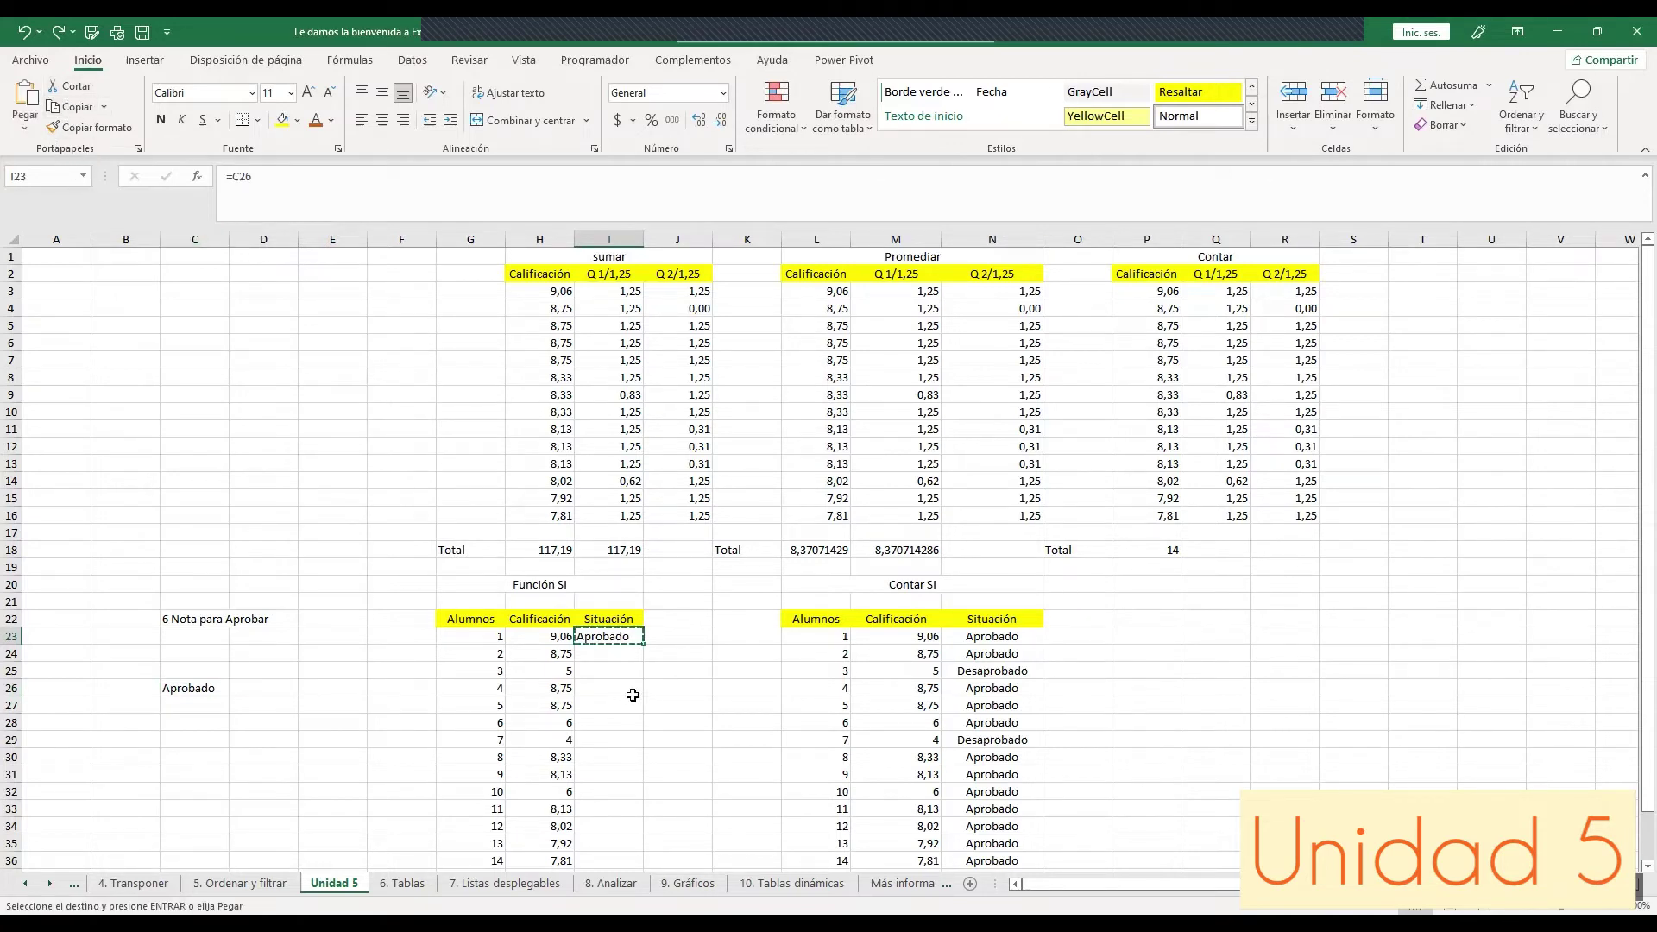
pyautogui.moveTo(632, 653); pyautogui.dragTo(638, 792)
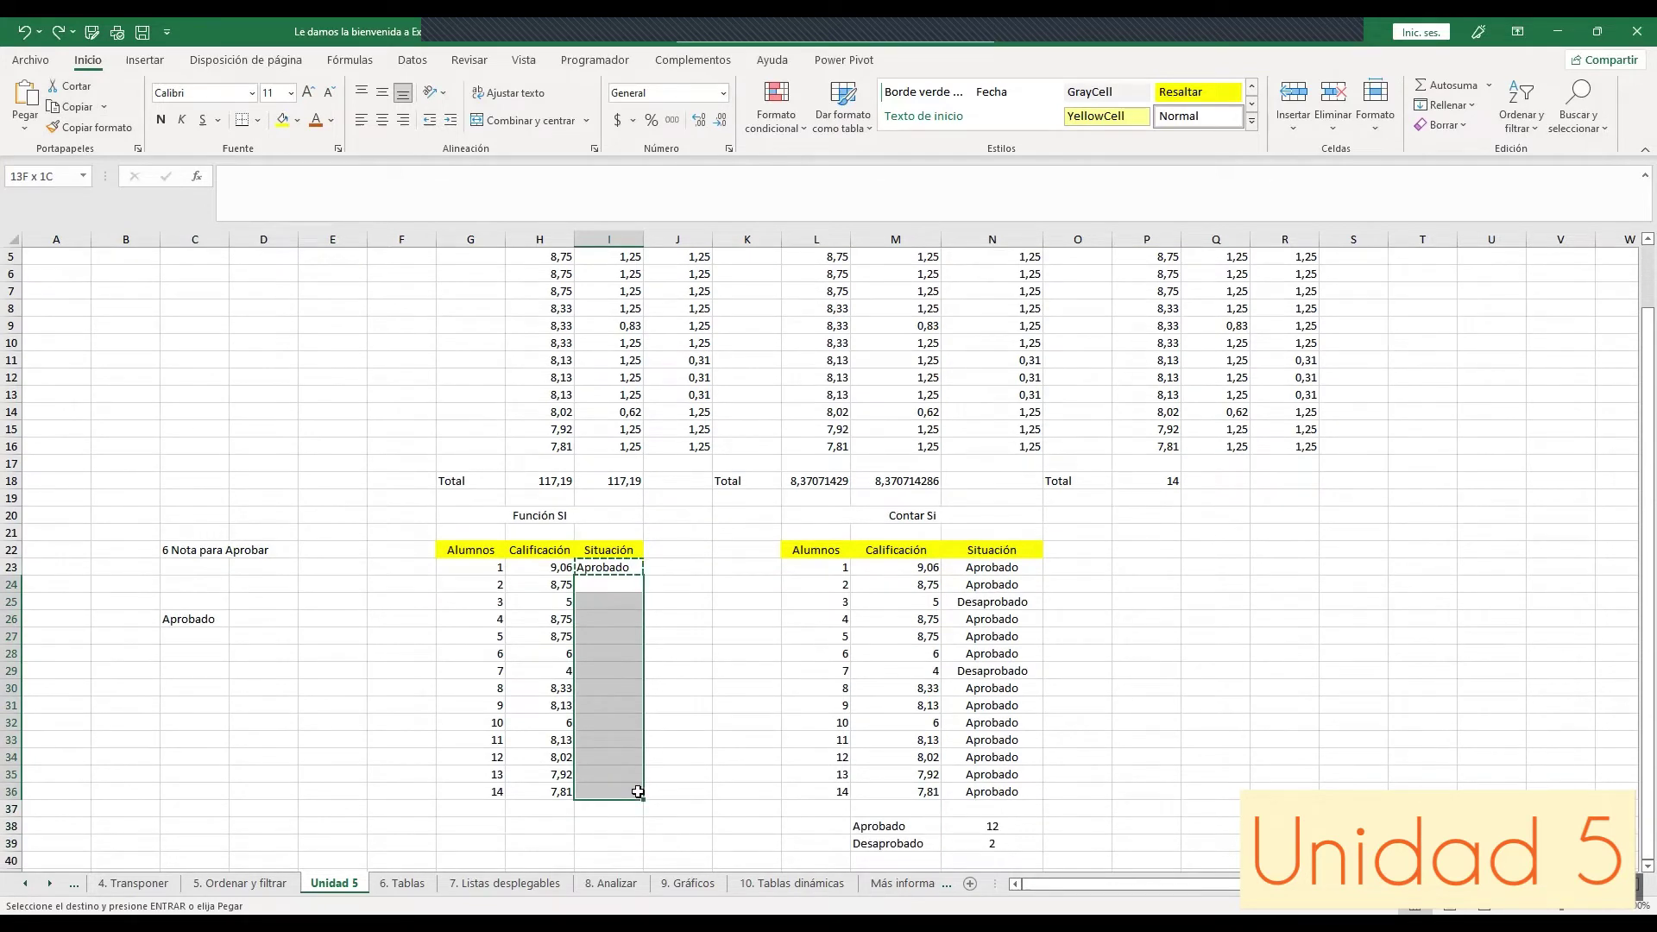
pyautogui.click(25, 100)
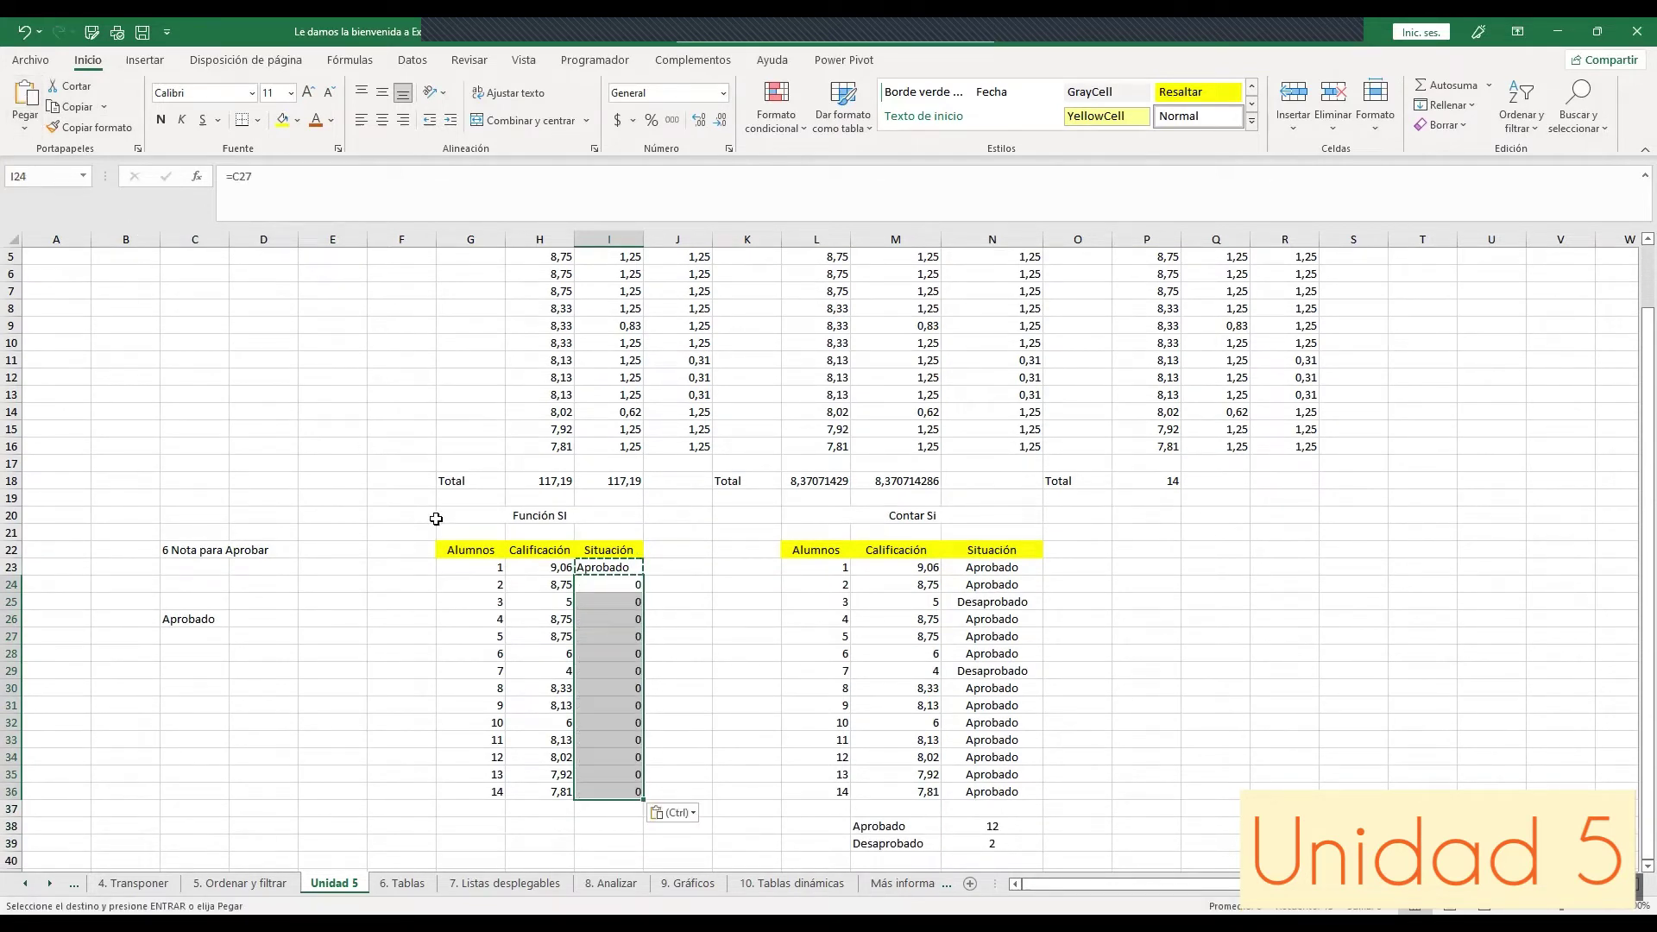
pyautogui.moveTo(622, 594); pyautogui.dragTo(624, 791)
pyautogui.press('Delete')
# Step: Replace the content of I23 in the Función SI table with the formula =SI(H23>=6;"Aprobado";"Desaprobado")
pyautogui.press('Up')
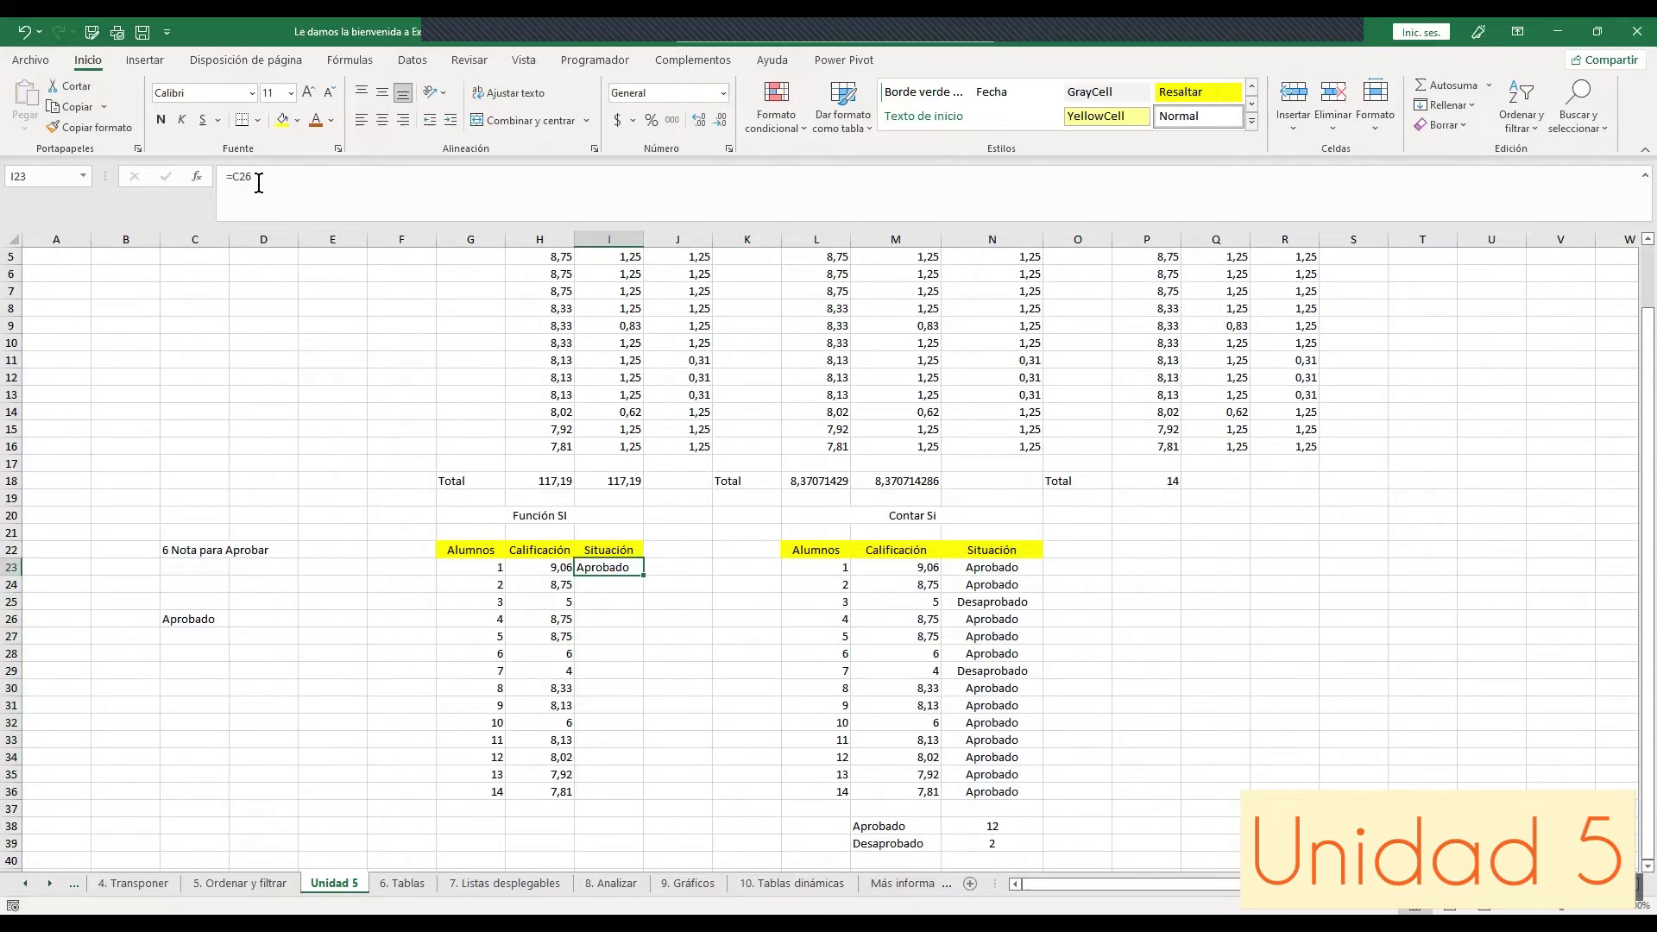
pyautogui.click(349, 176)
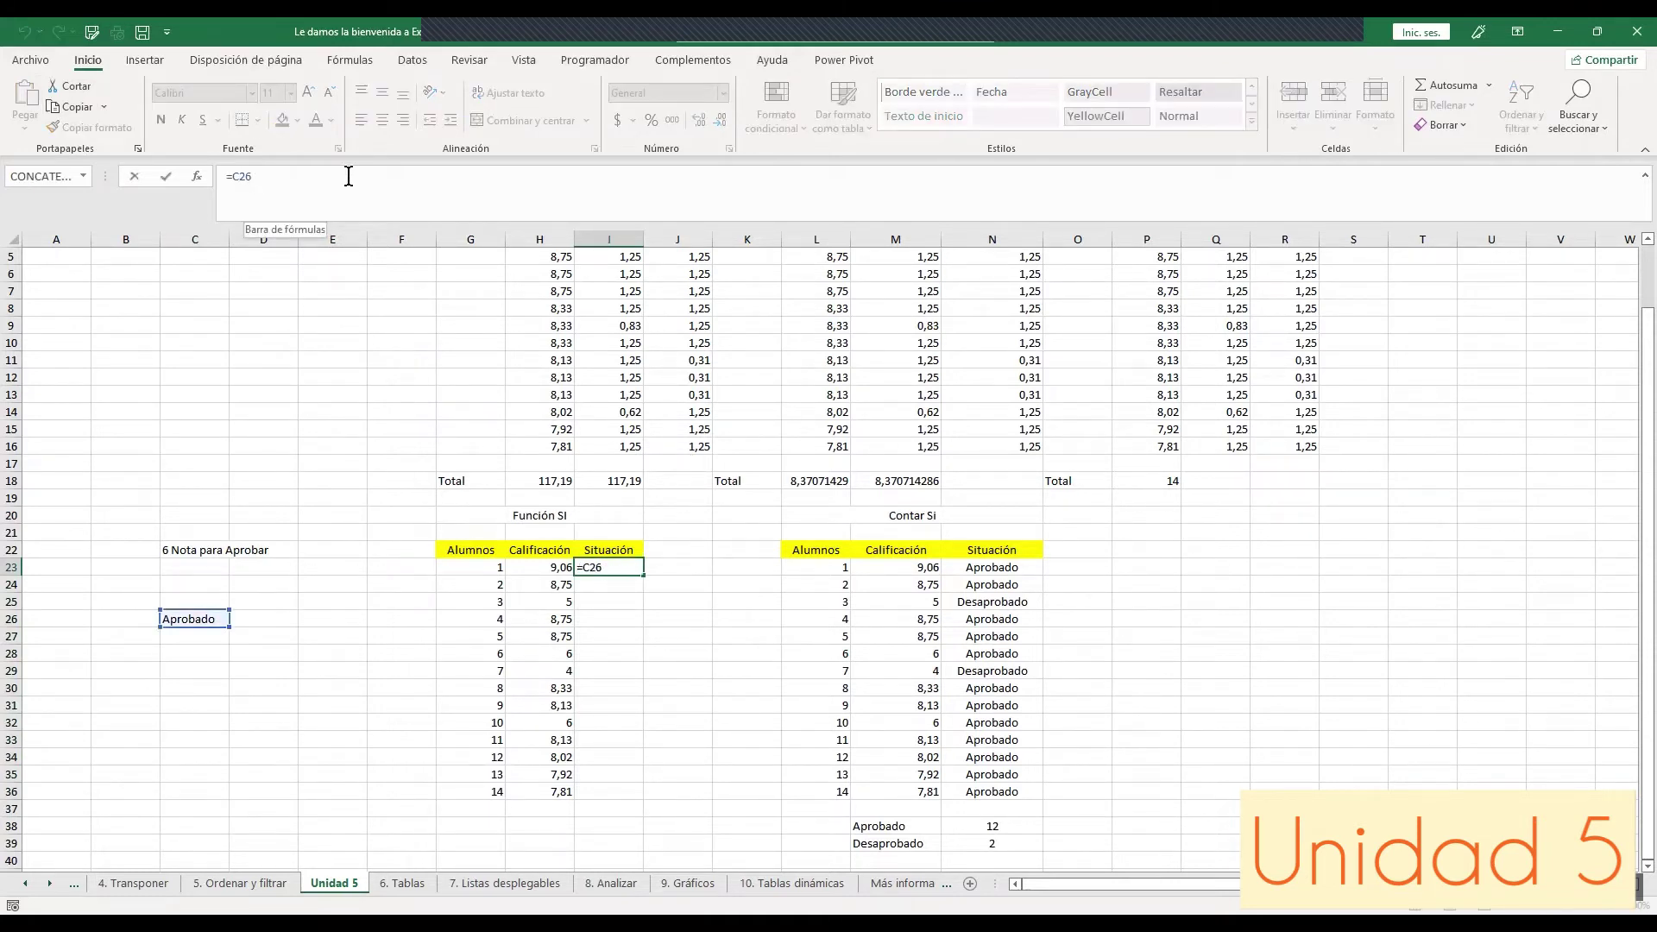
pyautogui.press('BackSpace')
pyautogui.press('BackSpace')
pyautogui.press('BackSpace')
pyautogui.write('si(')
pyautogui.click(525, 574)
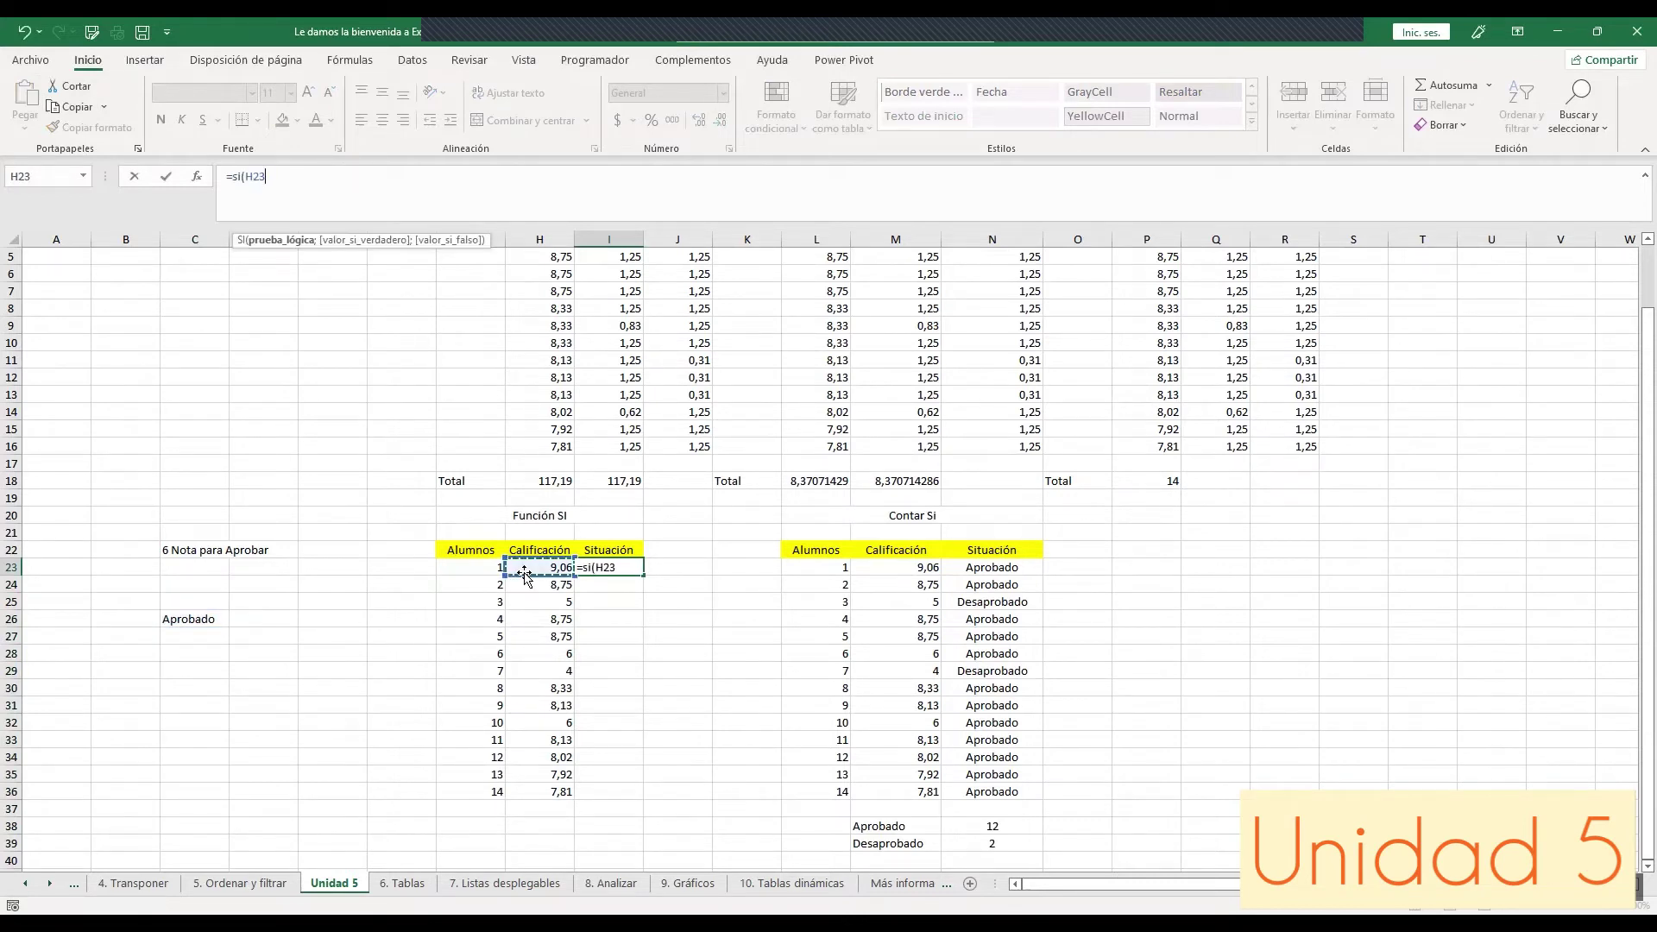
pyautogui.write('>=6')
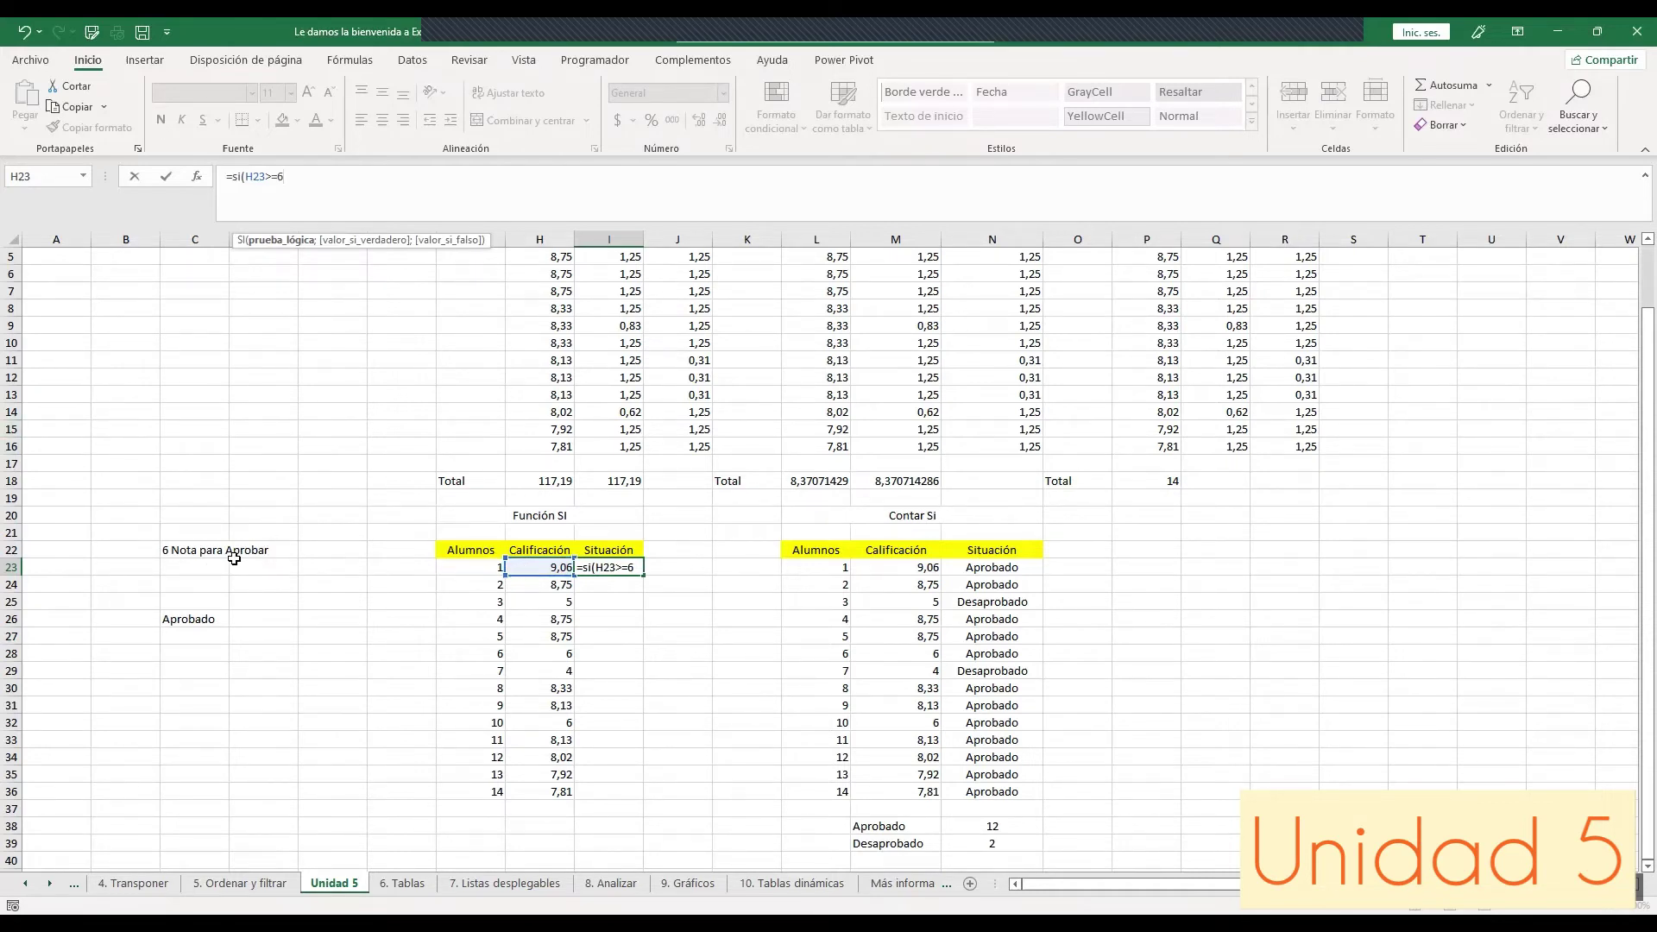
pyautogui.write(';')
pyautogui.write('"')
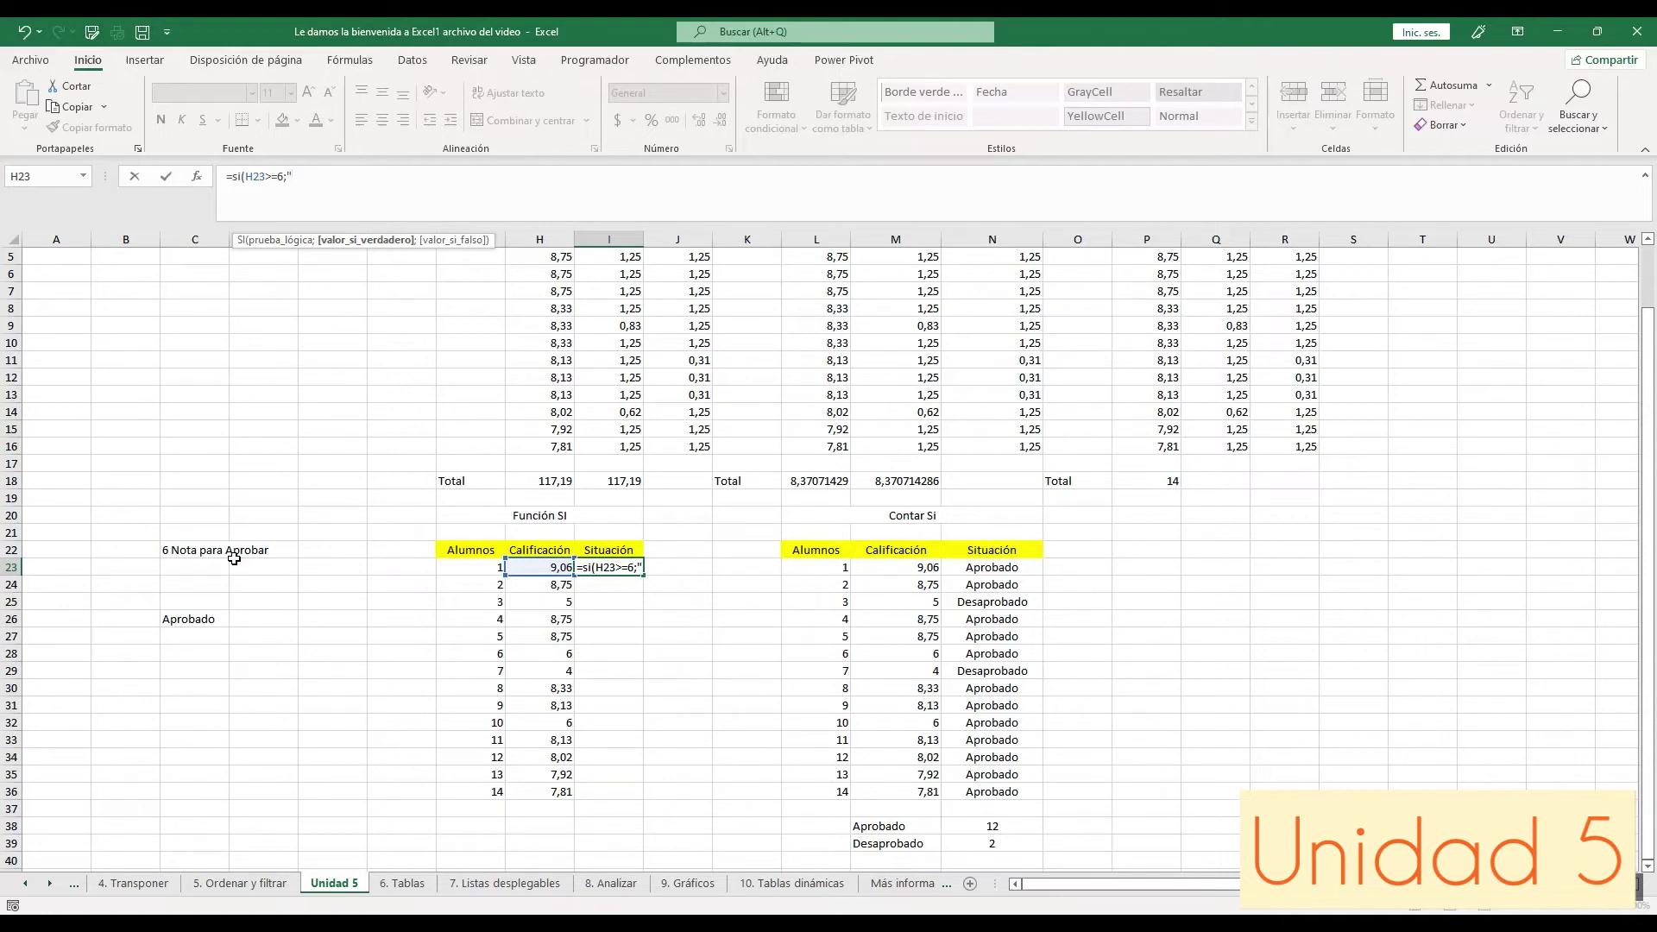
pyautogui.write('Aprobado";')
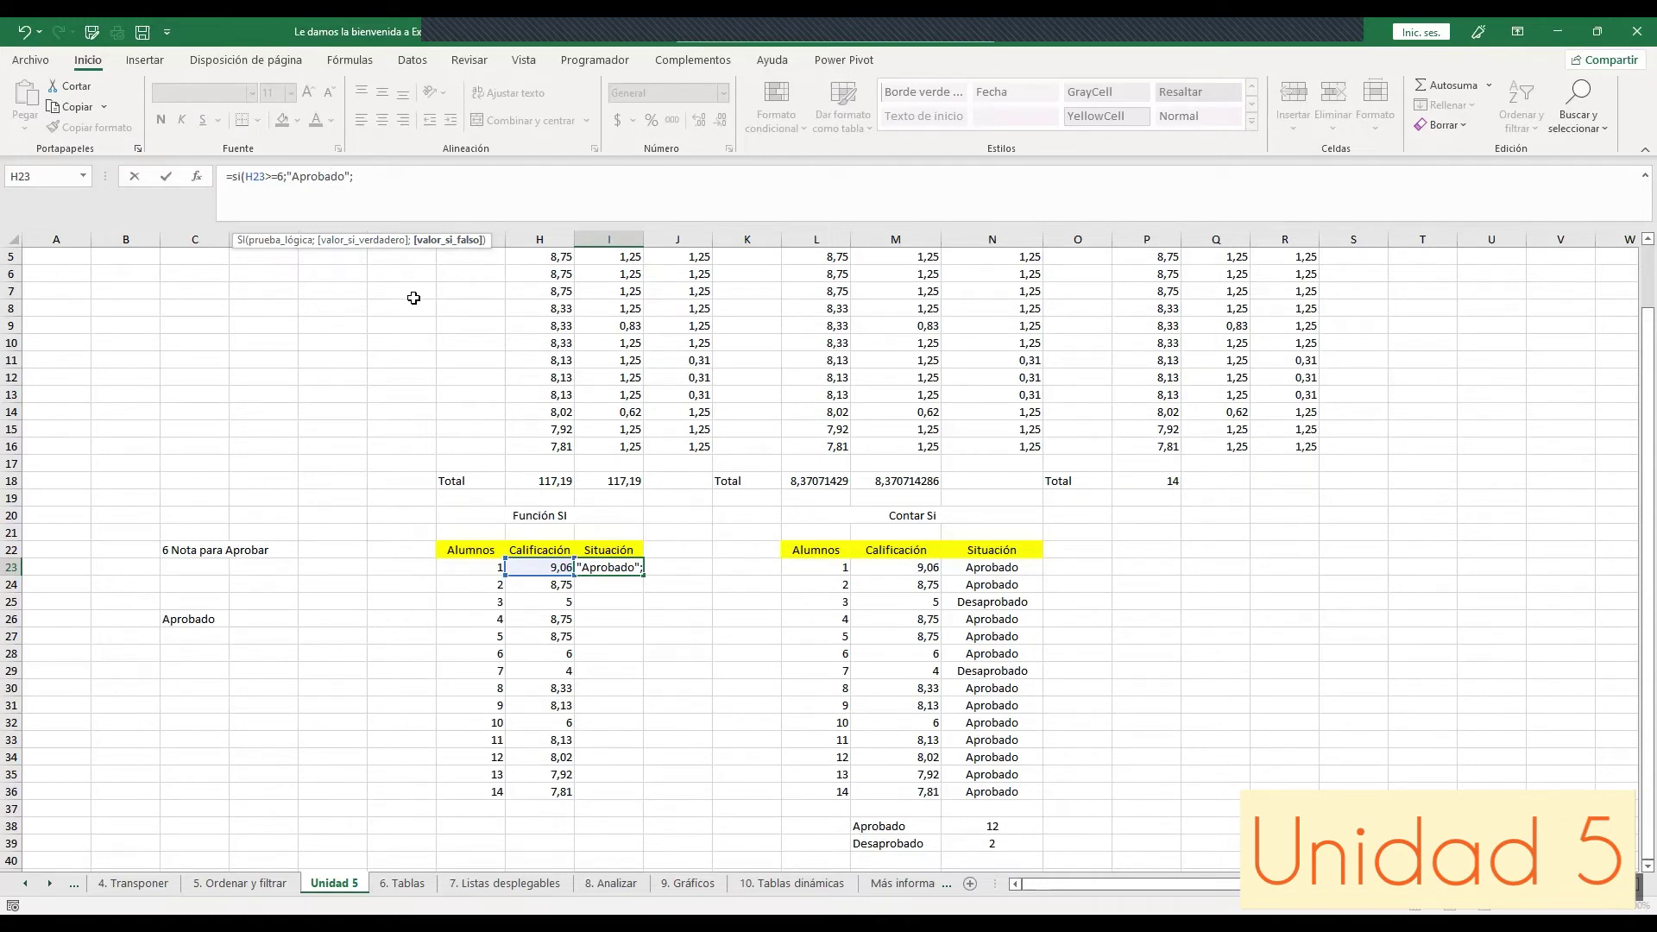
pyautogui.write('"Desaprobado")')
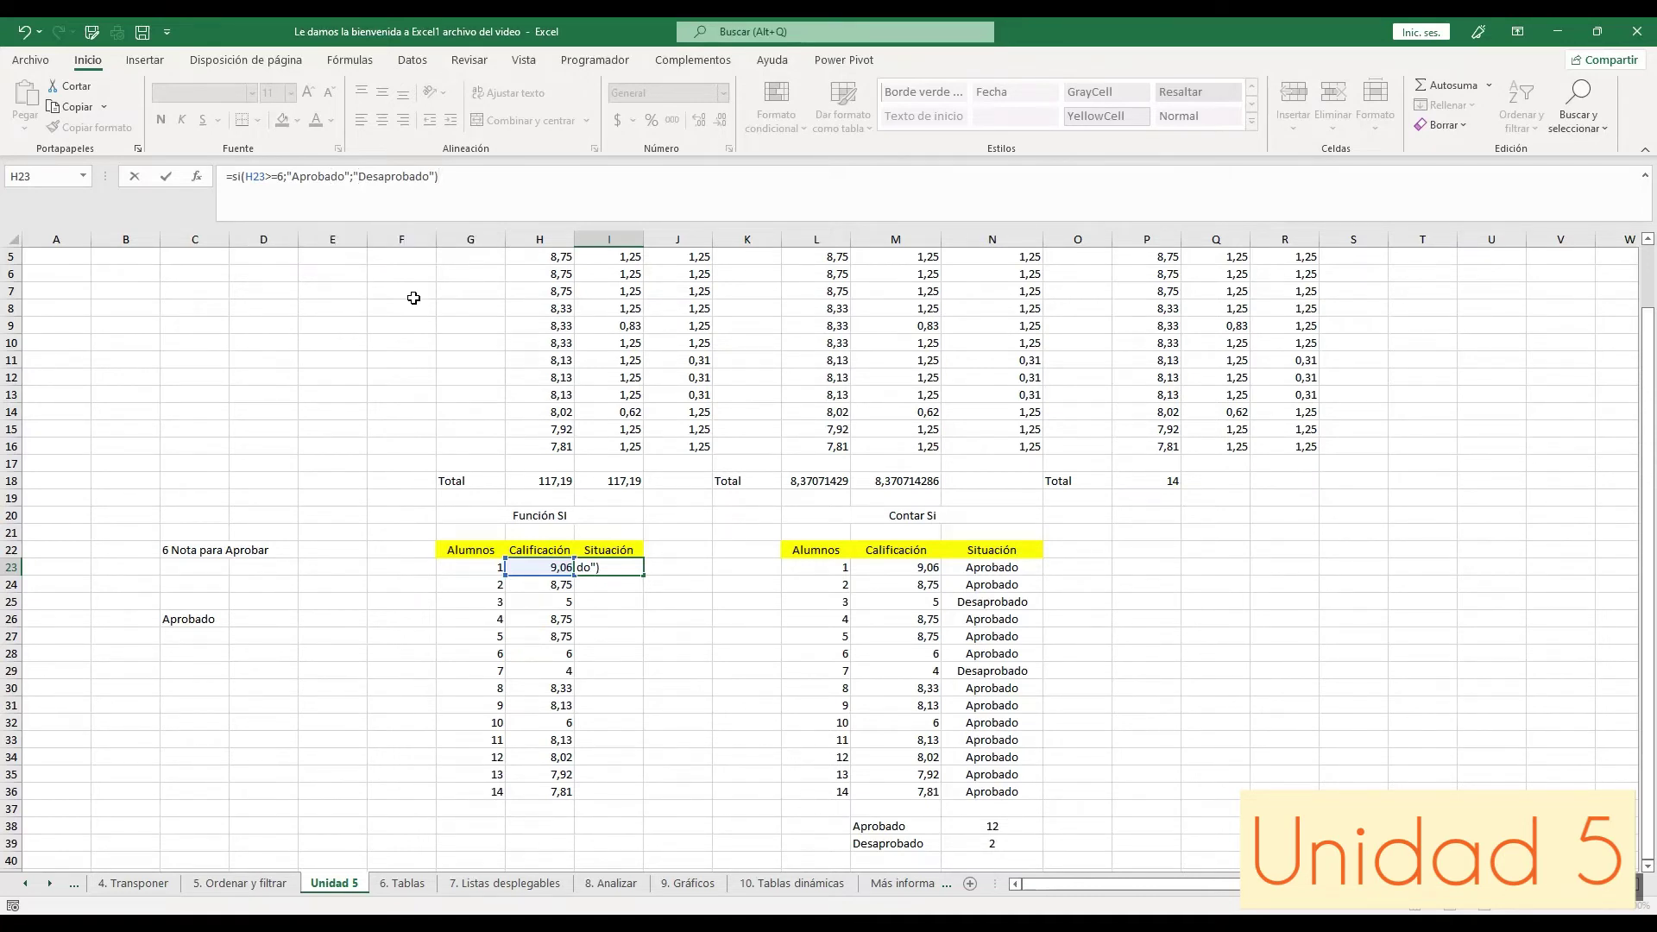
pyautogui.press('Return')
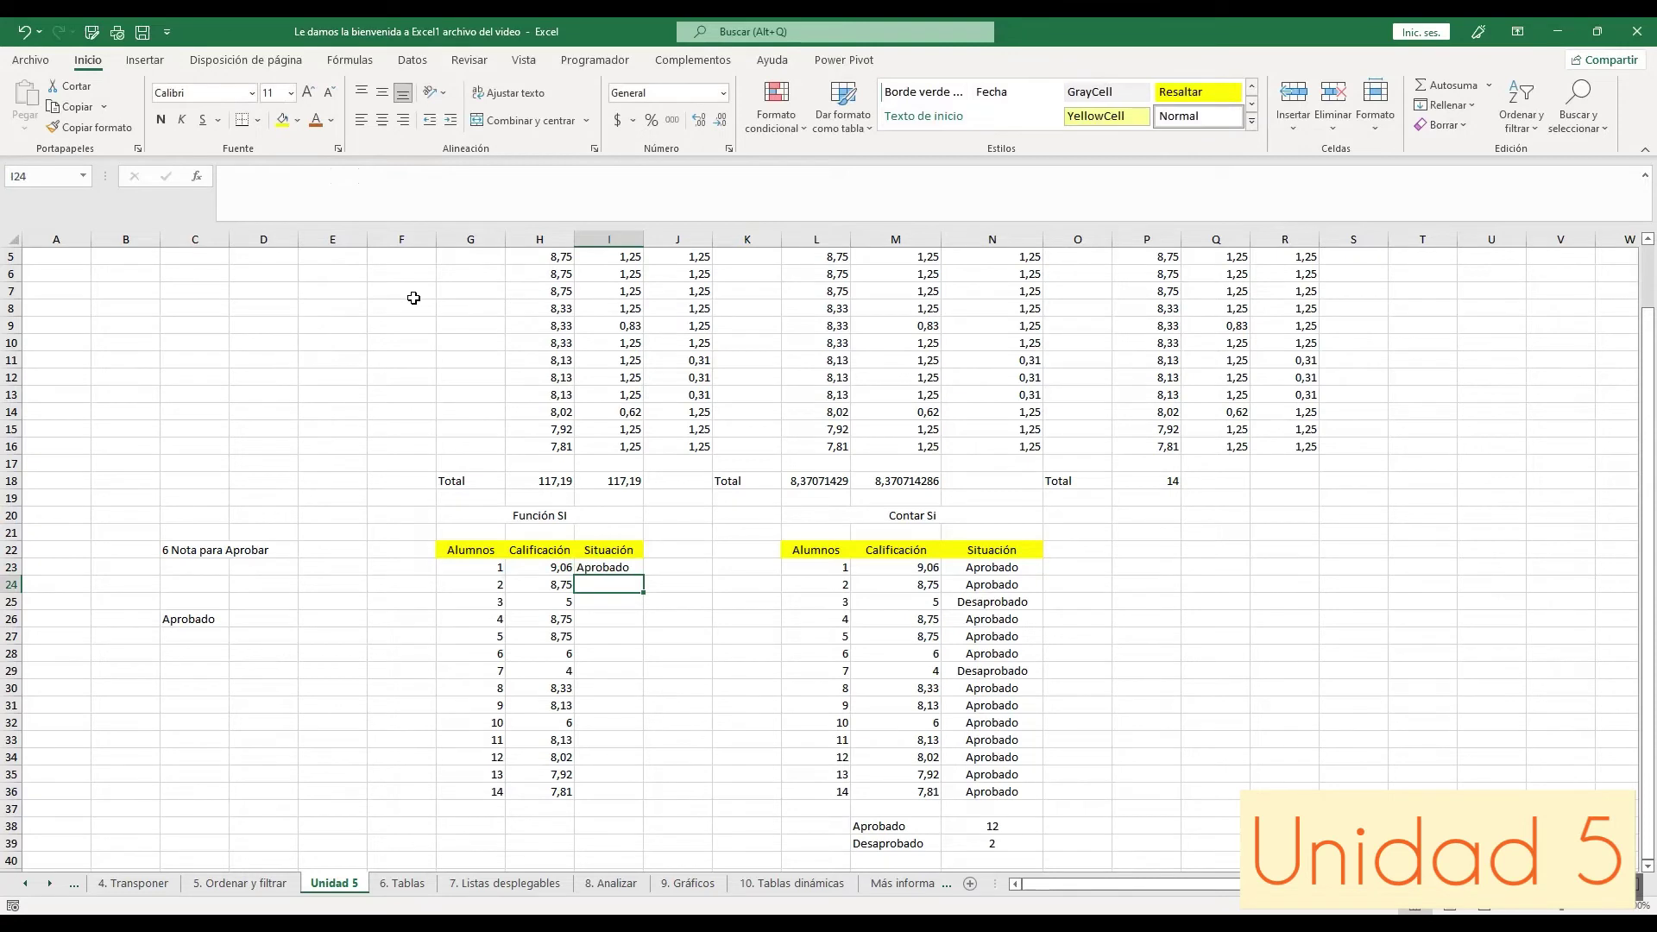
# Step: Copy the SI formula from I23 into the Situación cells I24:I36 and widen column I to fit the text
pyautogui.press('Up')
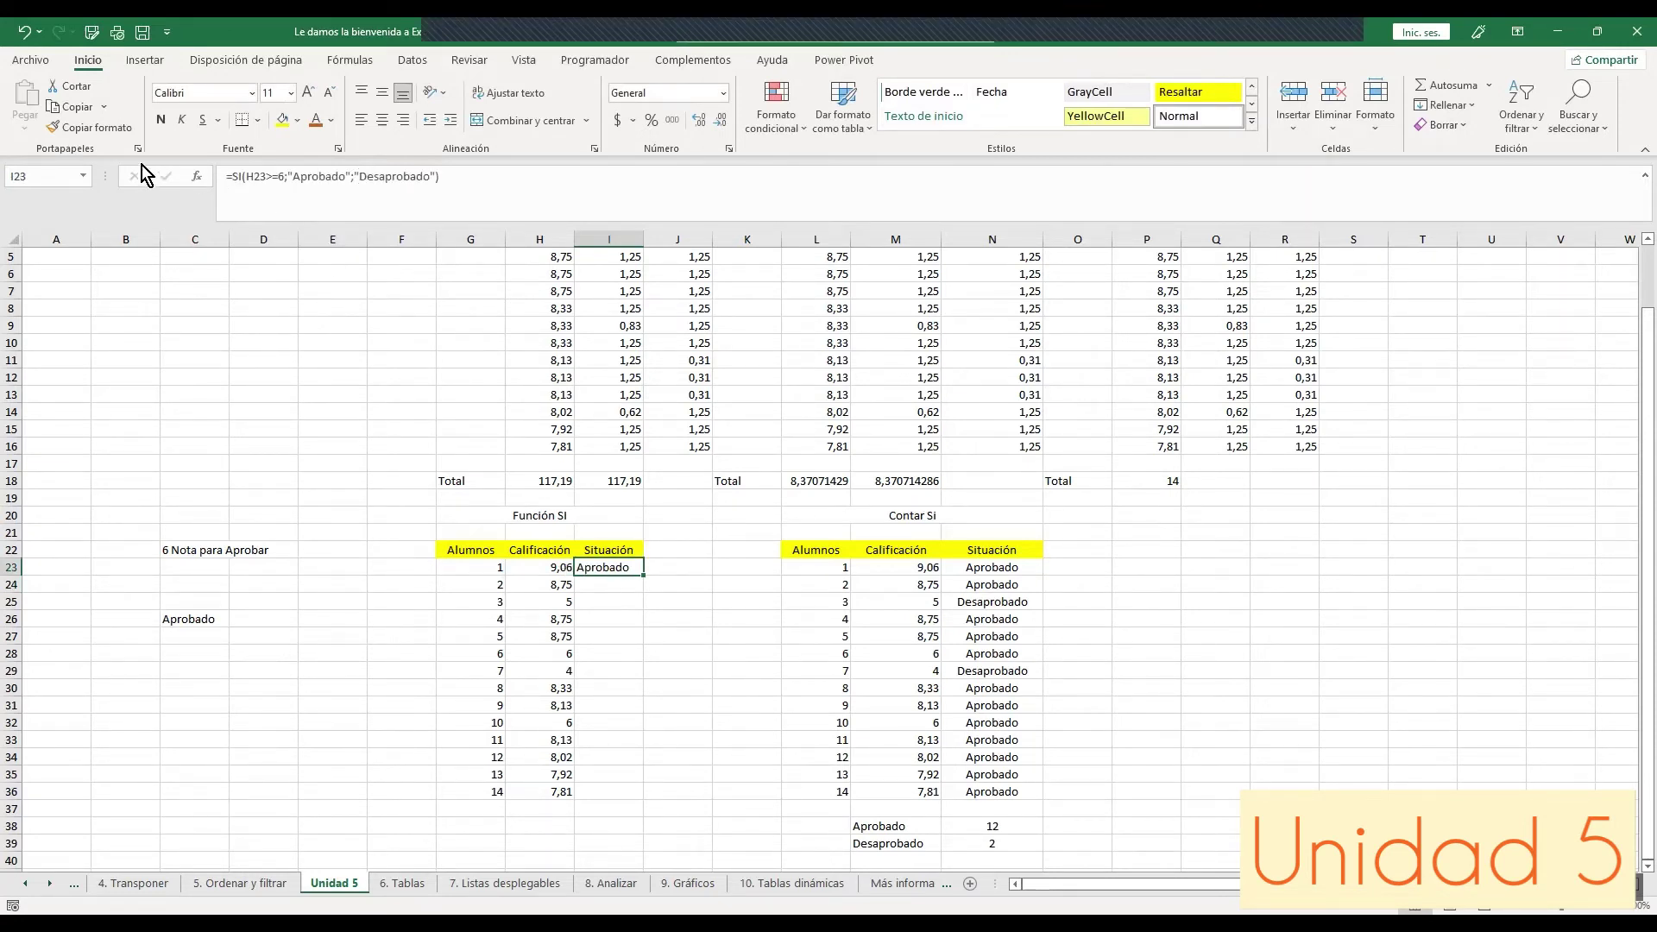
pyautogui.click(76, 106)
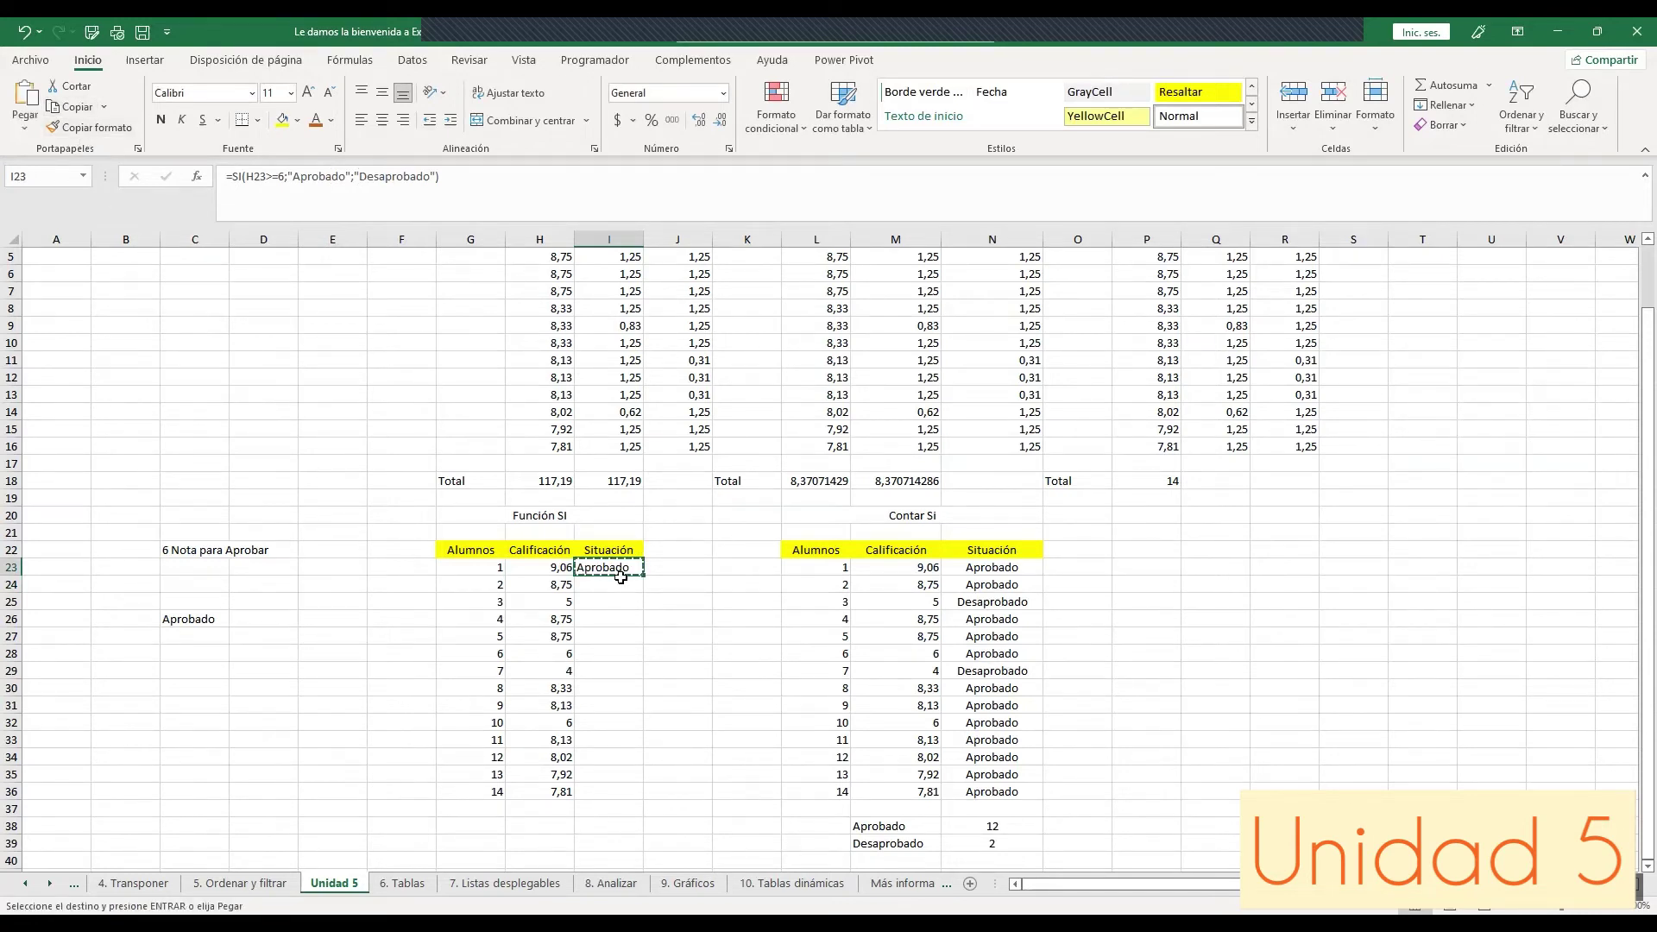
pyautogui.moveTo(623, 586); pyautogui.dragTo(618, 792)
pyautogui.click(25, 97)
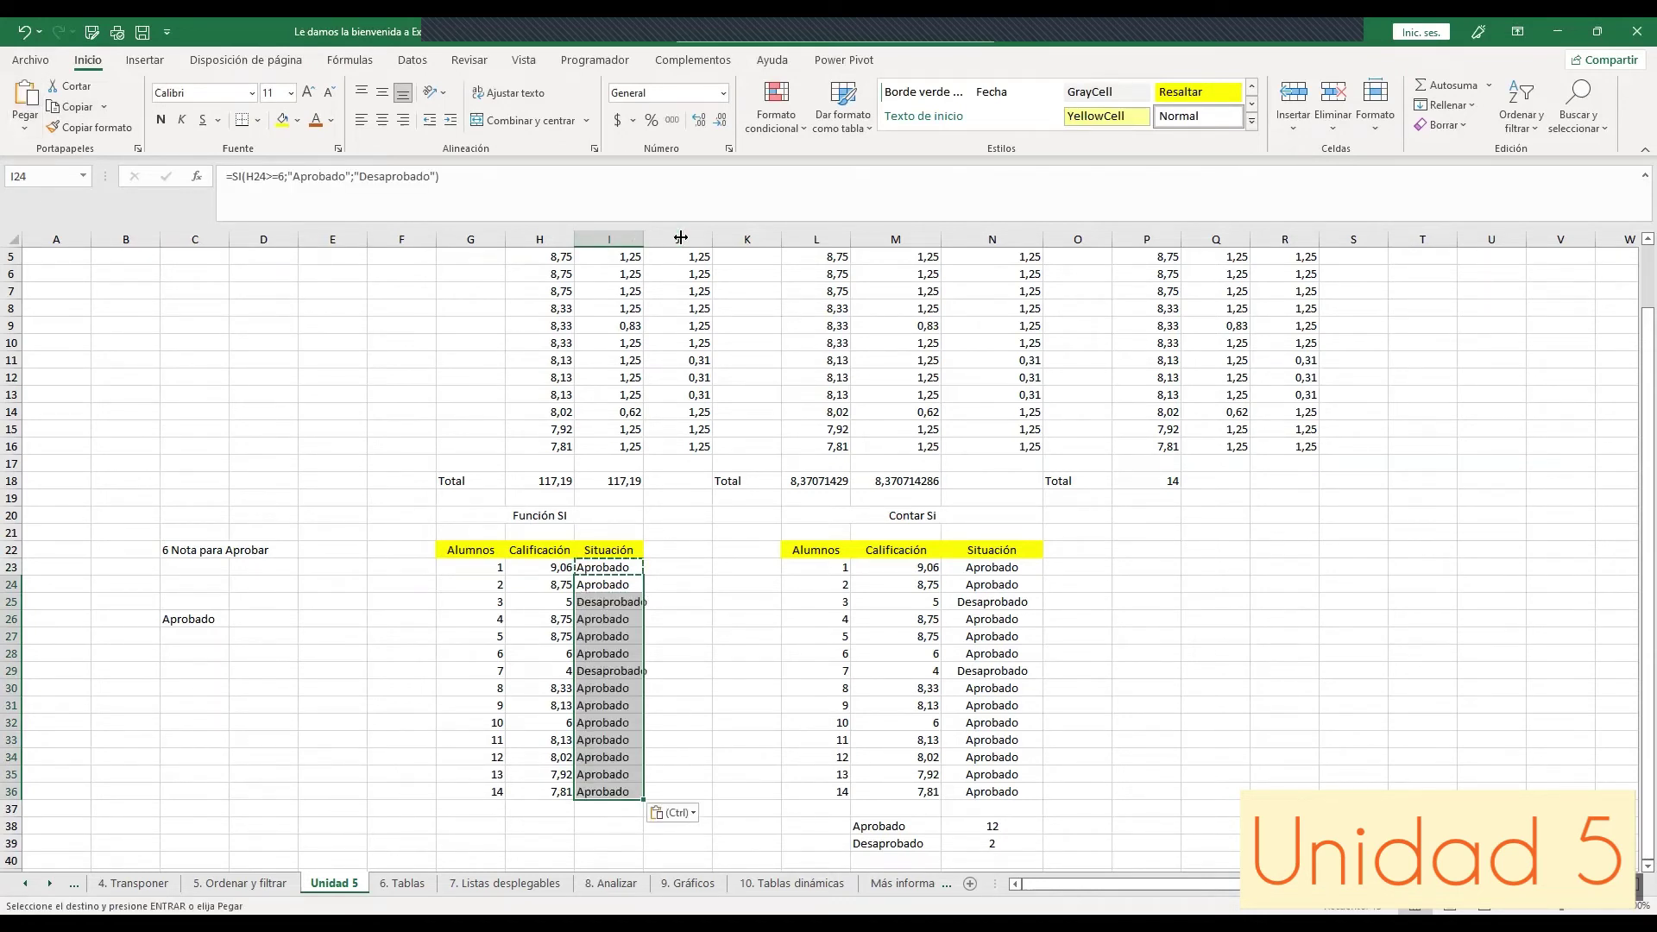
pyautogui.moveTo(681, 238); pyautogui.dragTo(683, 237)
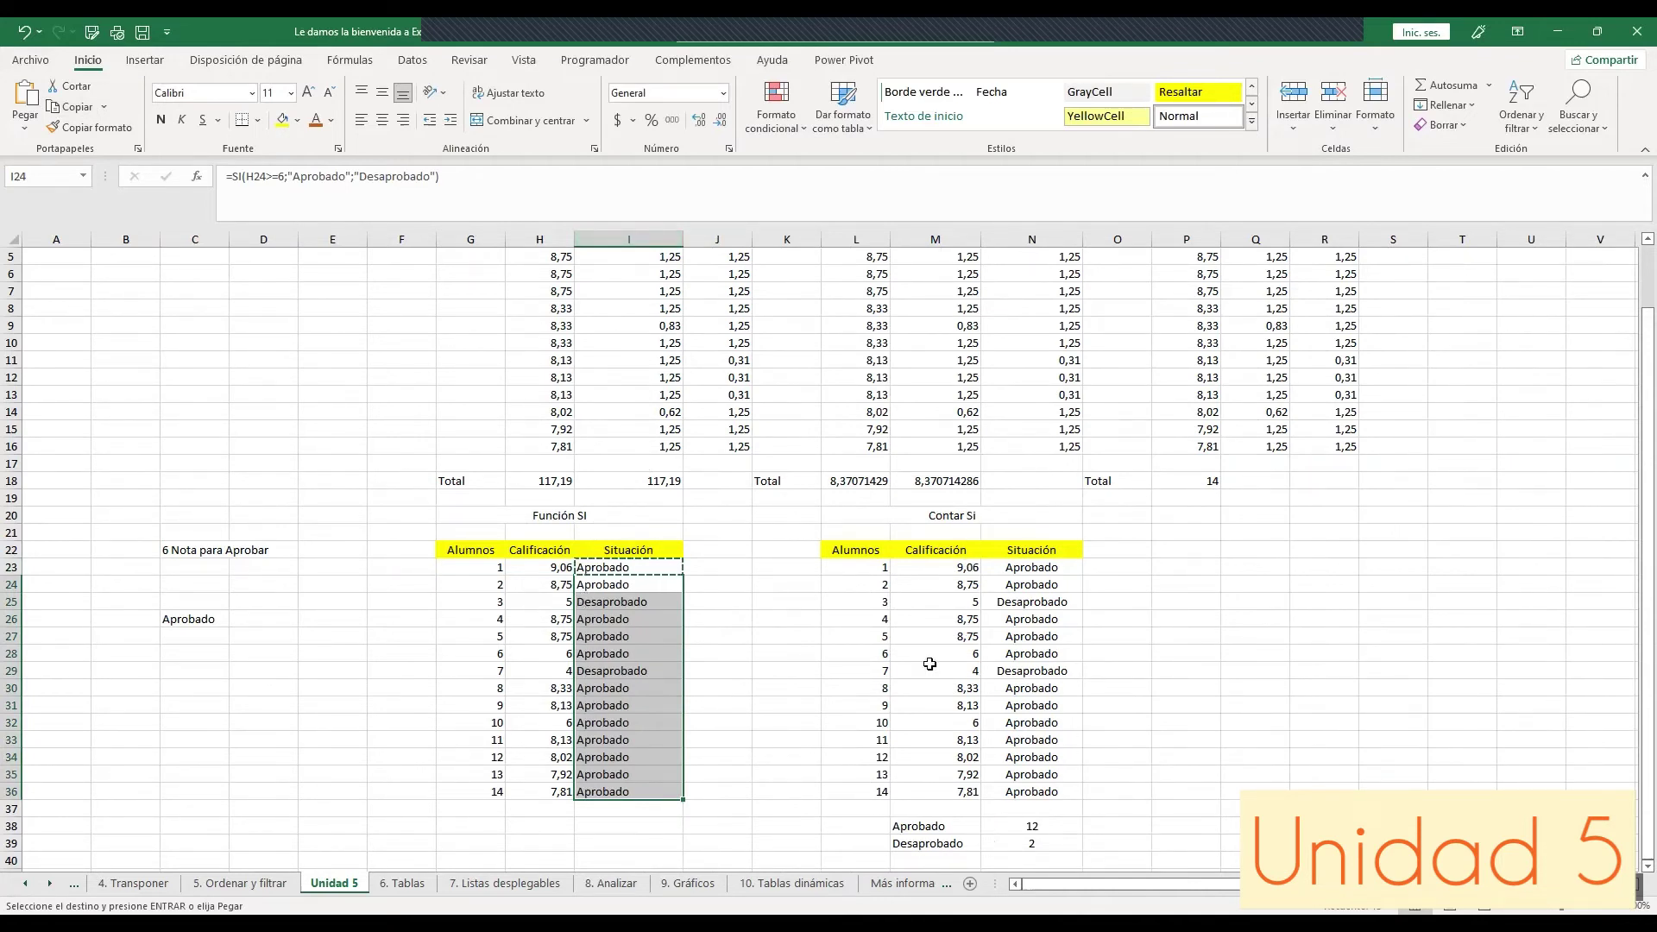
# Step: Examine the CONTAR.SI formulas for Aprobado in N38 and Desaprobado in N39 below the Contar Si table
pyautogui.click(1019, 827)
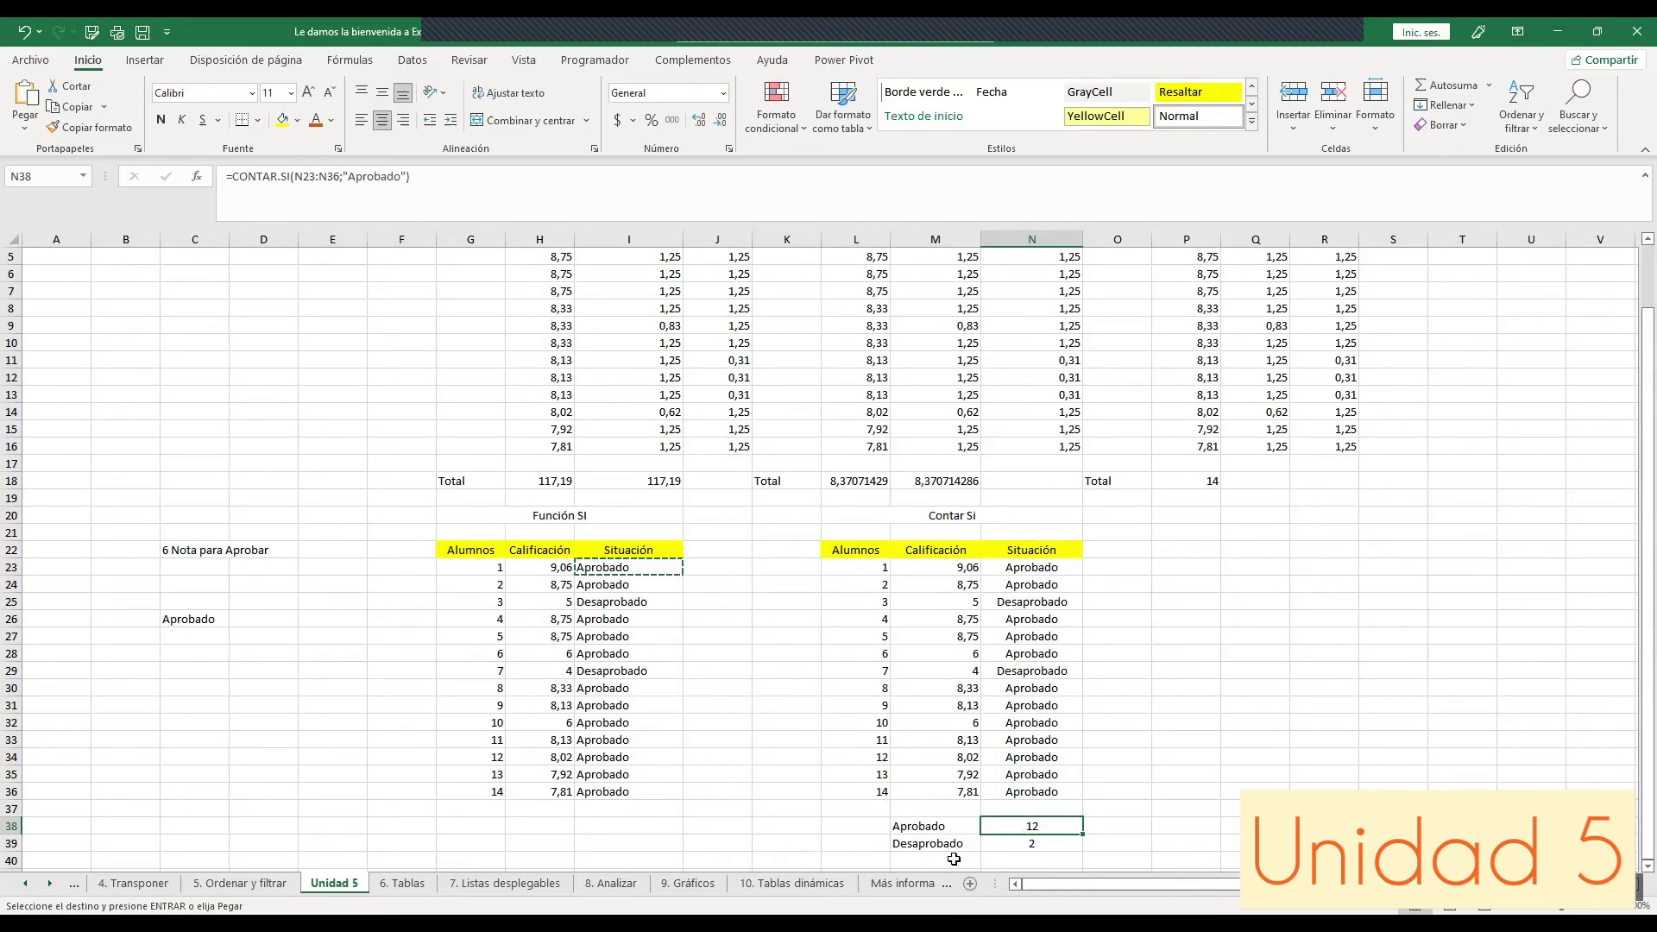
pyautogui.click(1012, 845)
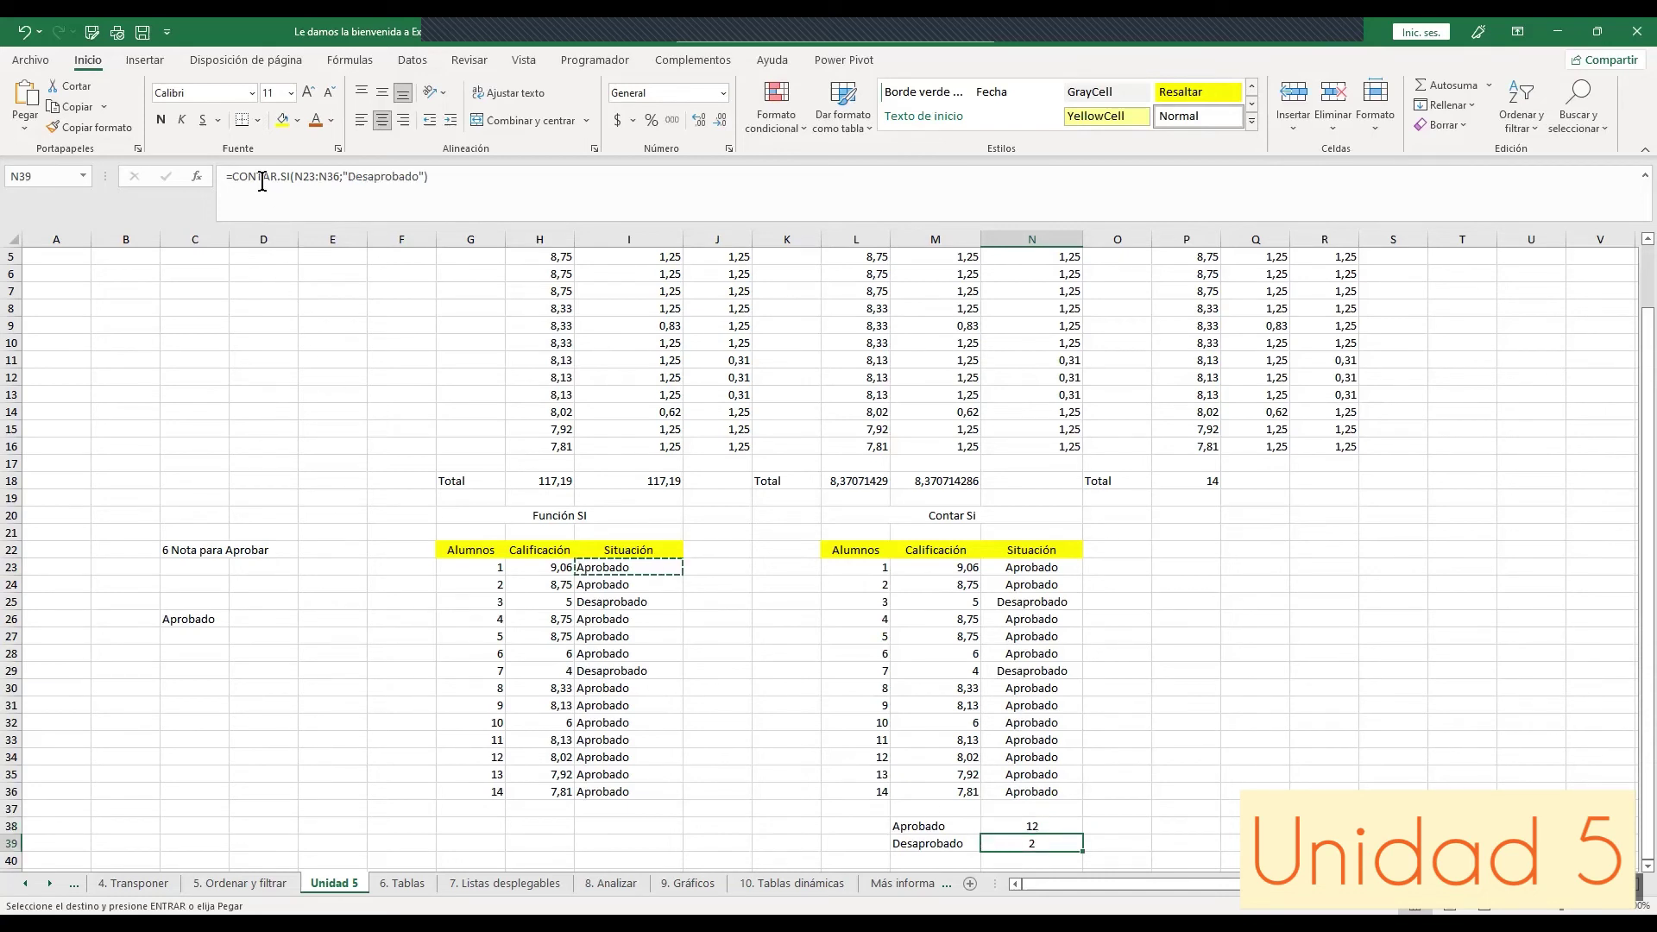